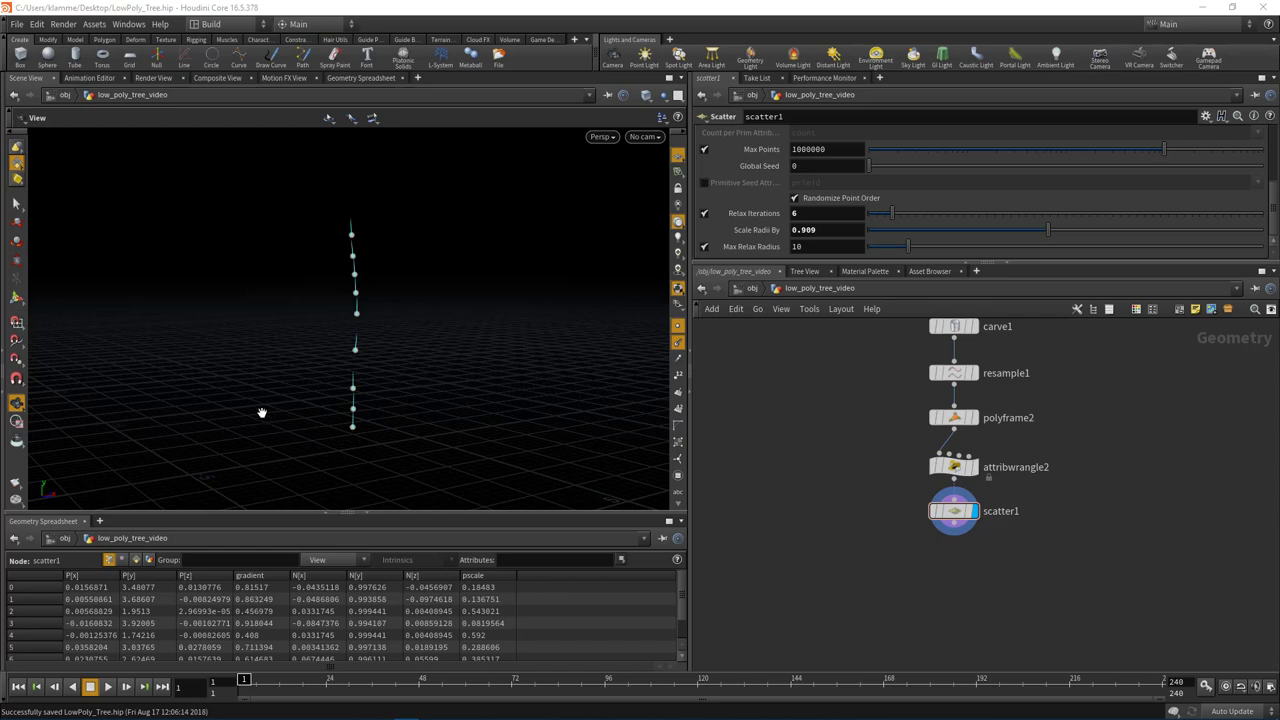
Orbit the viewport to inspect the scattered points from above and in perspective.
{"action": "left_click_drag", "start_coordinate": [345, 388], "coordinate": [378, 410]}
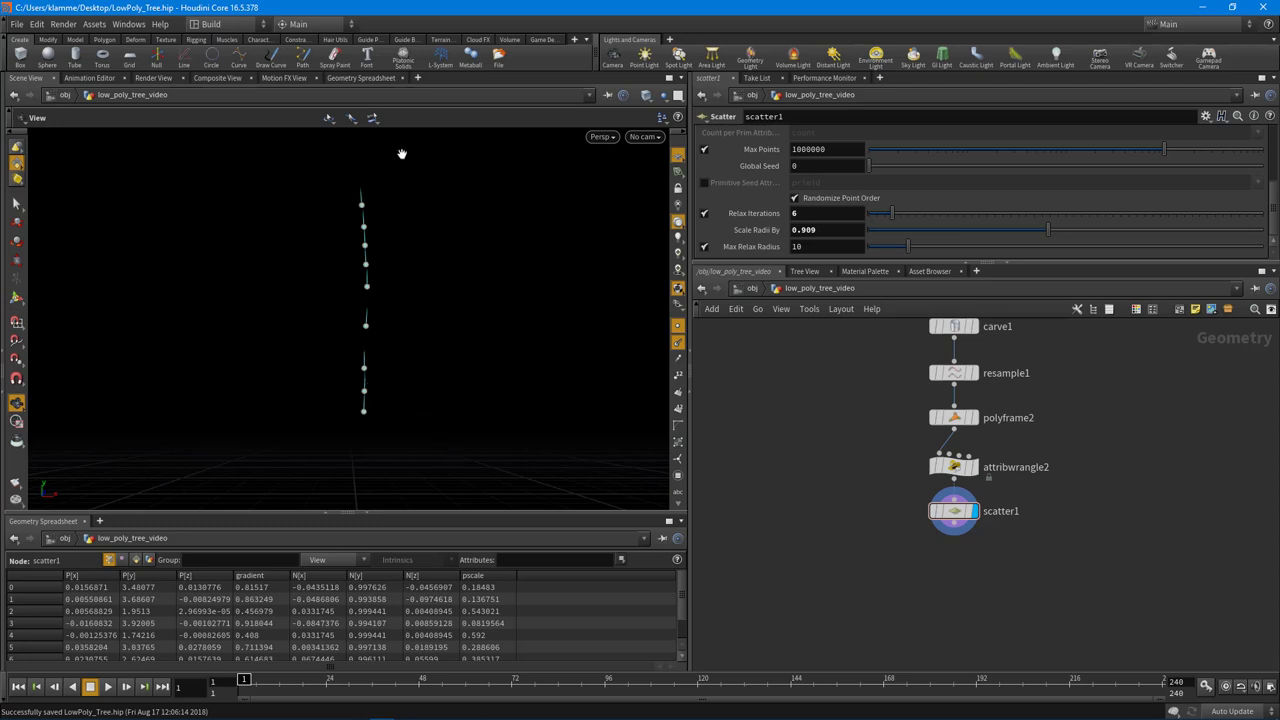
{"action": "left_click_drag", "start_coordinate": [389, 366], "coordinate": [419, 190]}
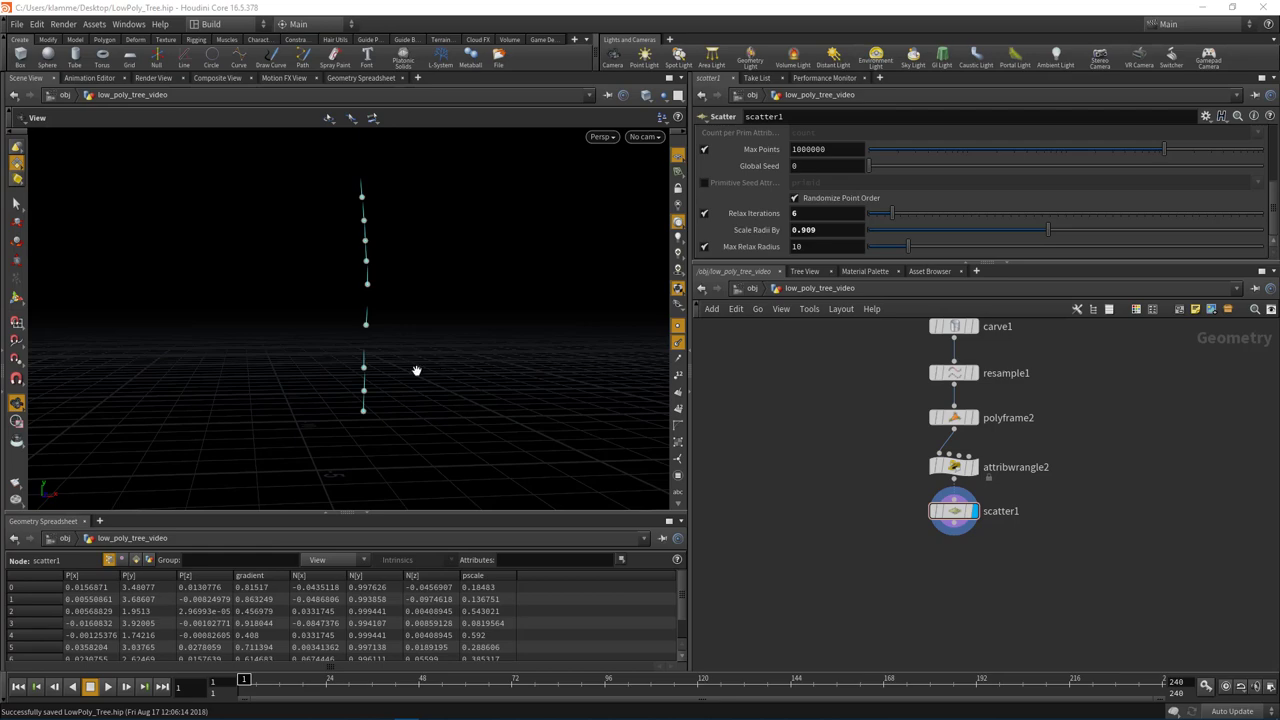
{"action": "left_click_drag", "start_coordinate": [417, 371], "coordinate": [371, 414]}
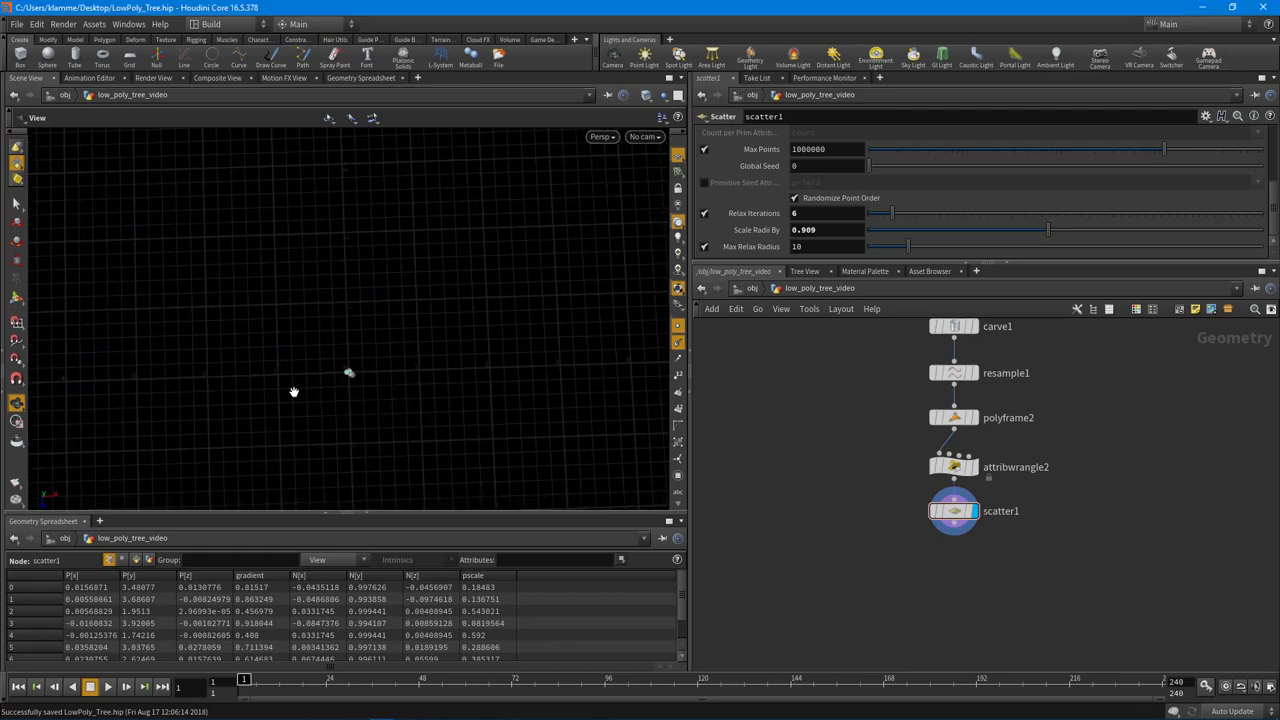
{"action": "mouse_move", "coordinate": [370, 368]}
{"action": "left_mouse_down"}
{"action": "mouse_move", "coordinate": [361, 404]}
{"action": "mouse_move", "coordinate": [352, 382]}
{"action": "left_mouse_up"}
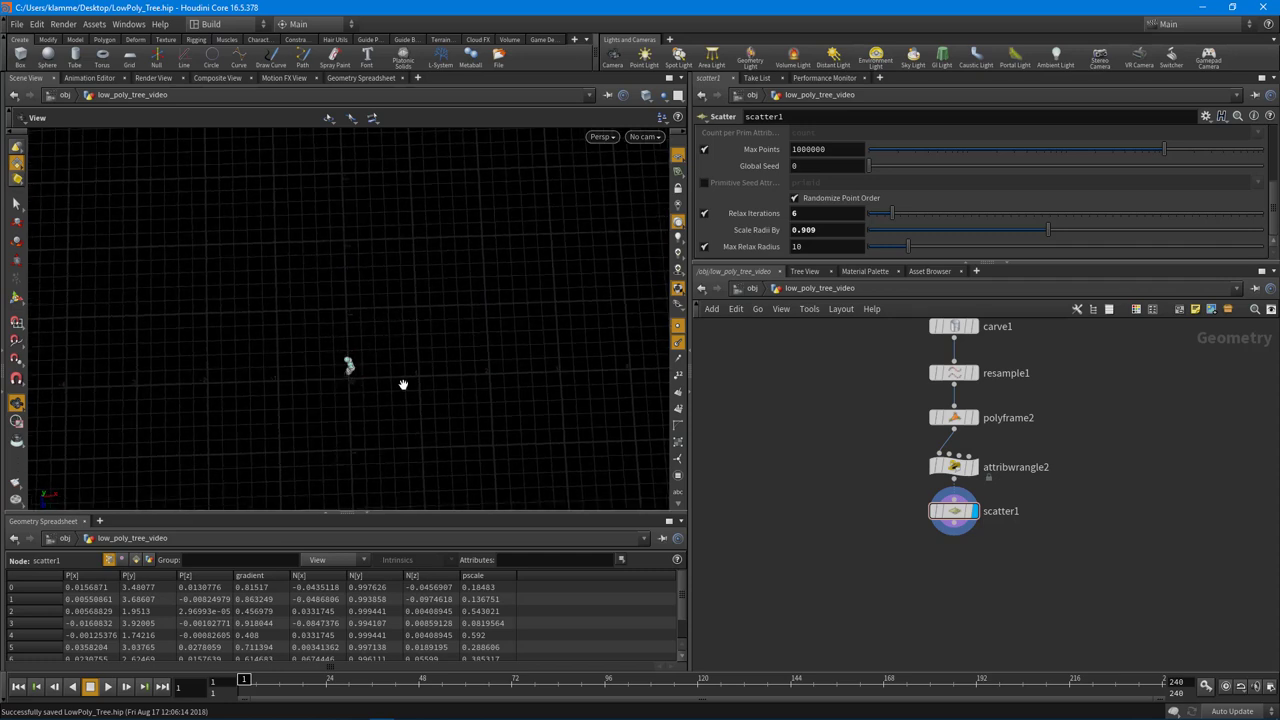
{"action": "left_click_drag", "start_coordinate": [383, 397], "coordinate": [391, 297]}
{"action": "left_click_drag", "start_coordinate": [417, 345], "coordinate": [411, 380]}
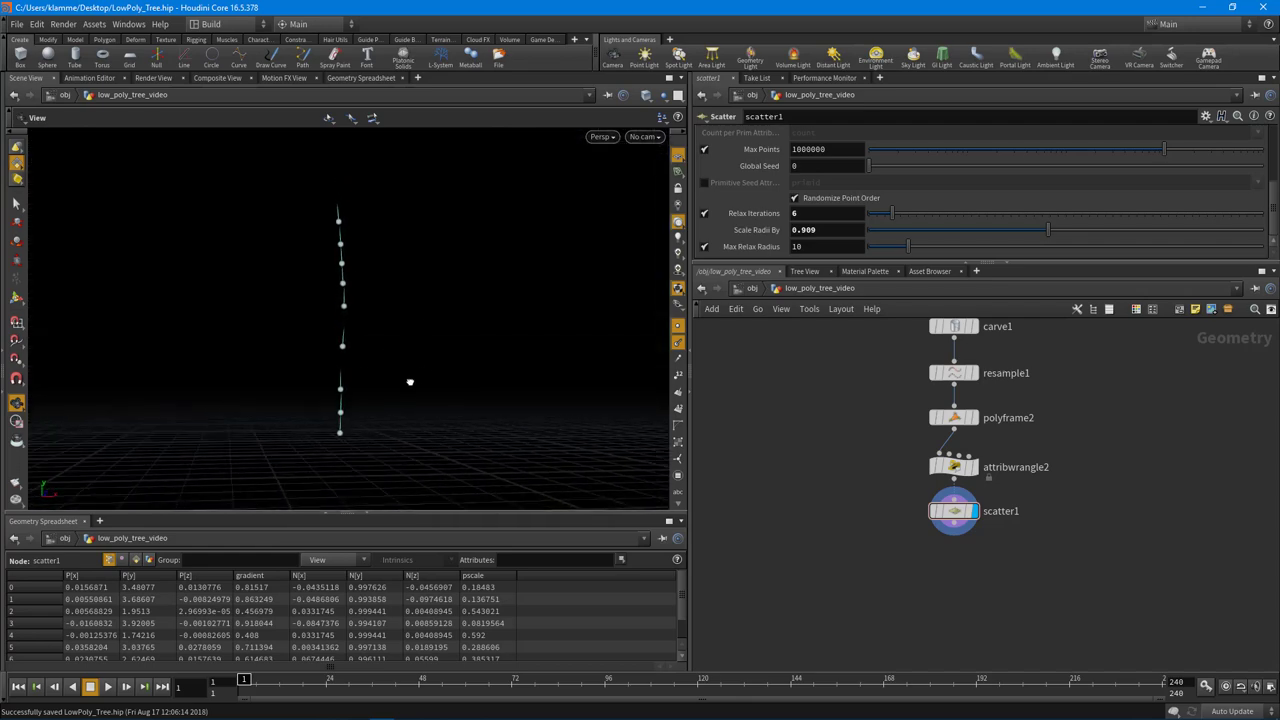
Add an Attribute Wrangle below scatter1 and wire scatter1 into it.
{"action": "left_click_drag", "start_coordinate": [1052, 260], "coordinate": [1052, 233]}
{"action": "scroll", "coordinate": [1022, 543], "scroll_direction": "down", "scroll_amount": 2}
{"action": "middle_click_drag", "start_coordinate": [969, 552], "coordinate": [973, 510]}
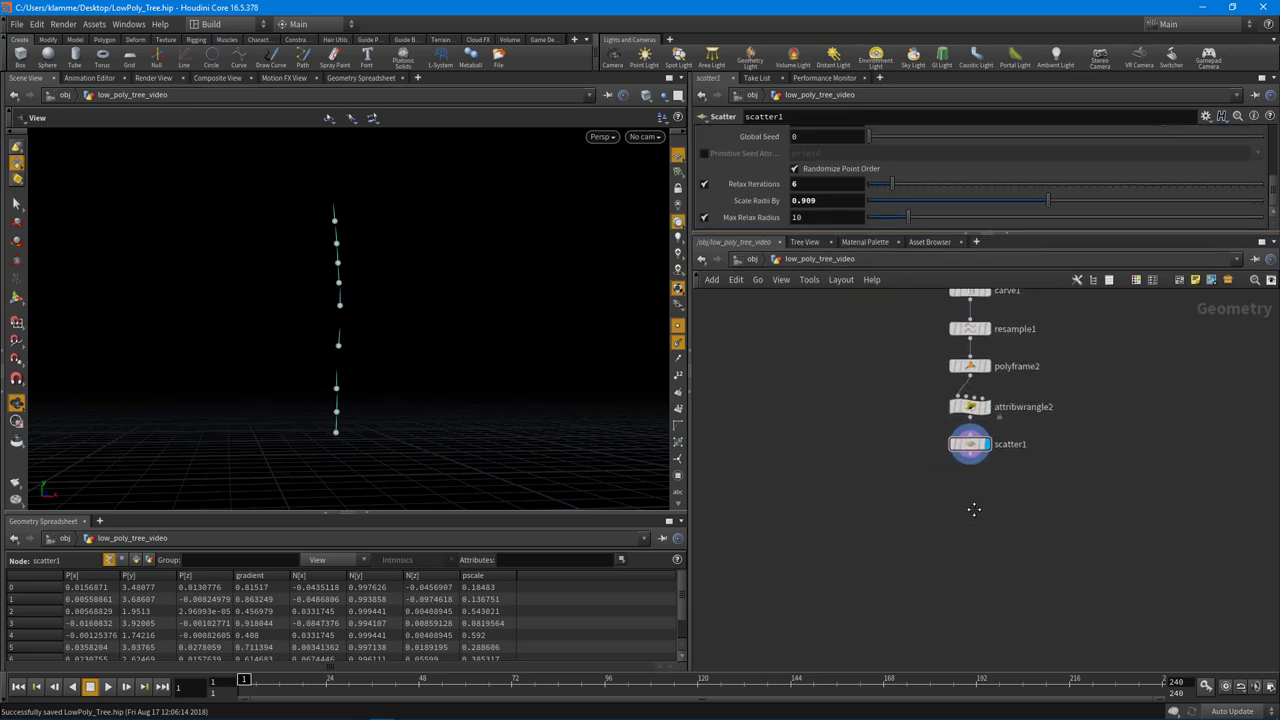
{"action": "key", "text": "Tab"}
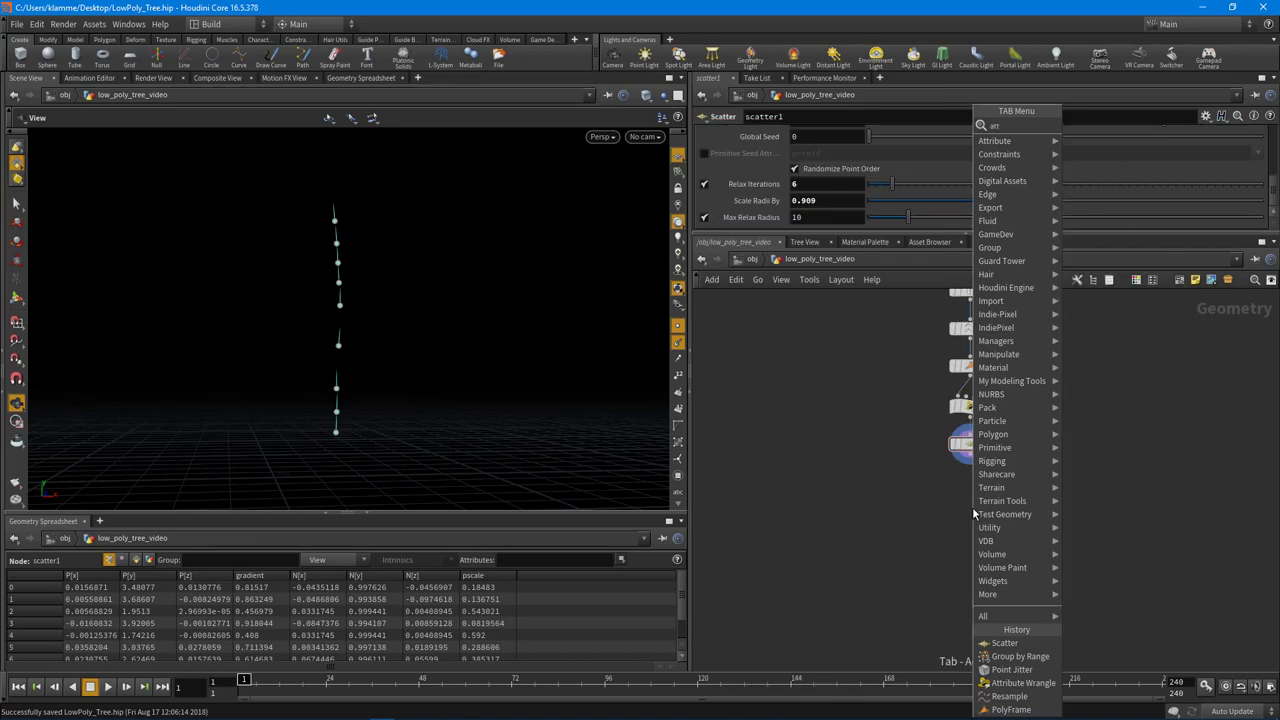
{"action": "key", "text": "Escape"}
{"action": "key", "text": "Tab"}
{"action": "type", "text": "att"}
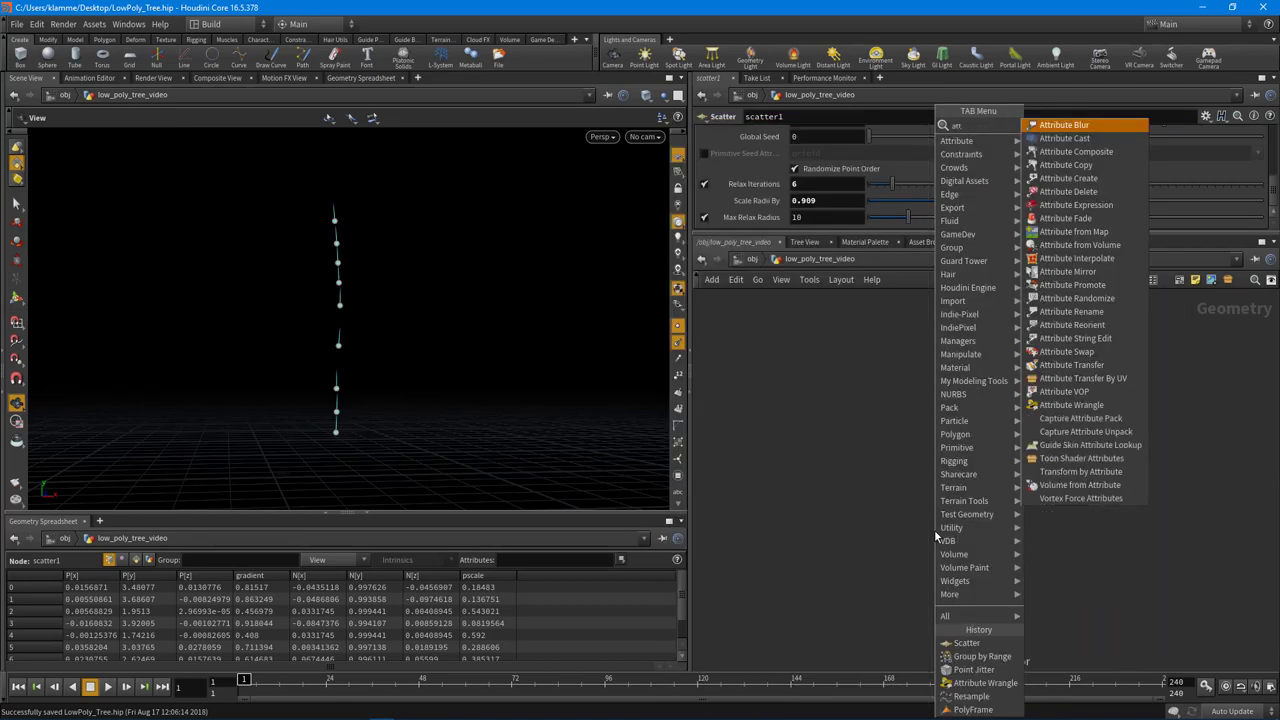
{"action": "left_click", "coordinate": [1068, 404]}
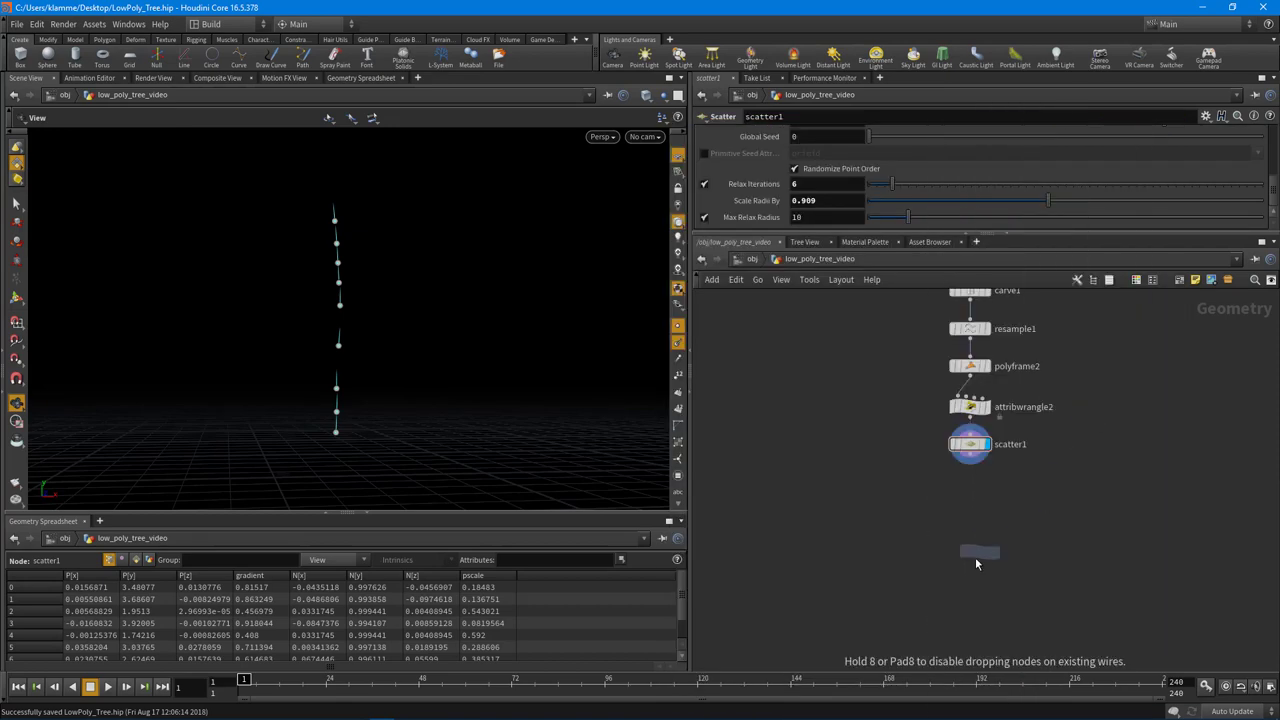
{"action": "left_click", "coordinate": [975, 550]}
{"action": "scroll", "coordinate": [981, 486], "scroll_direction": "up", "scroll_amount": 3}
{"action": "left_click", "coordinate": [970, 456]}
{"action": "left_click", "coordinate": [946, 575]}
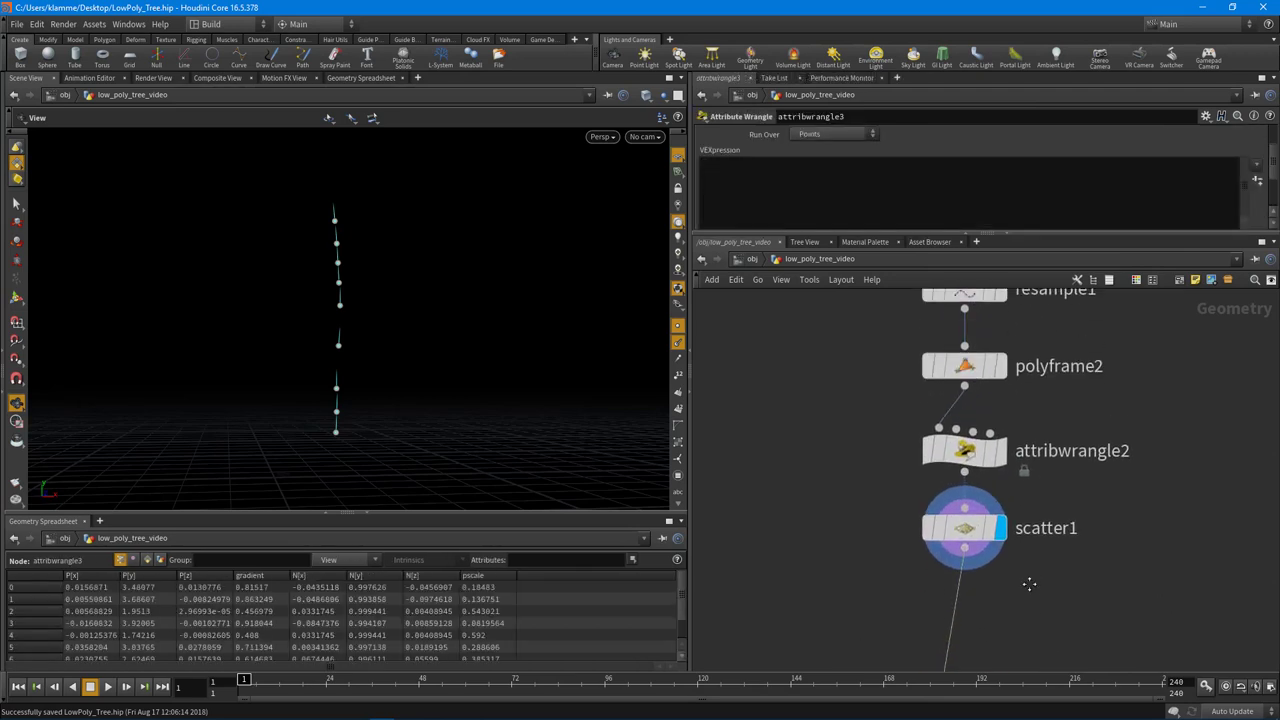
Rename the existing attribwrangle2 node to reverse_normals.
{"action": "left_click", "coordinate": [970, 460]}
{"action": "double_click", "coordinate": [1058, 459]}
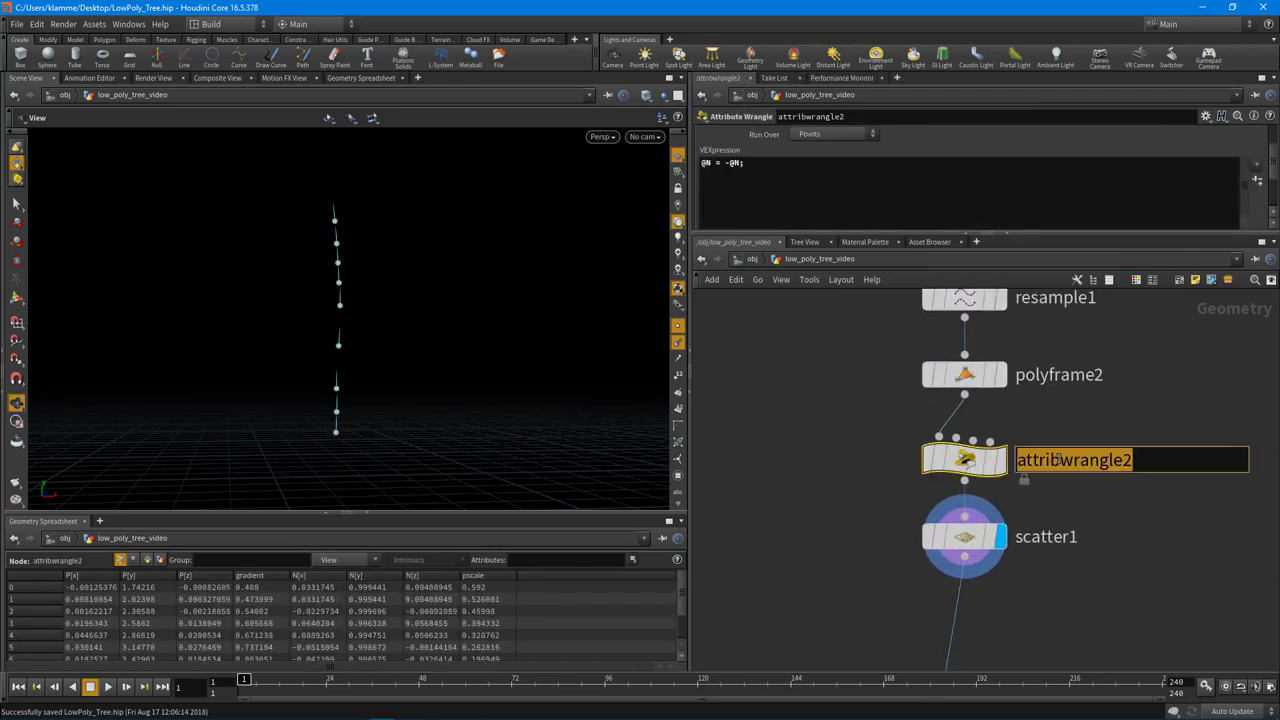
{"action": "type", "text": "reverse_normals"}
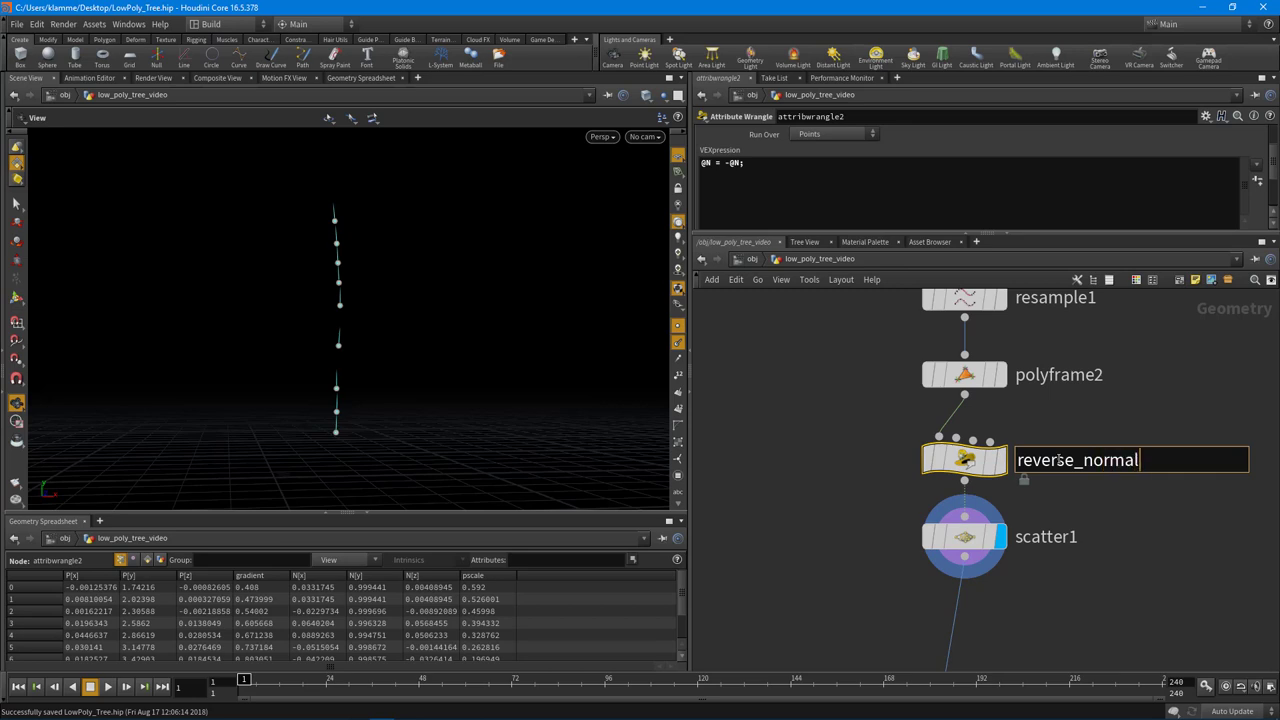
{"action": "key", "text": "Return"}
{"action": "scroll", "coordinate": [1075, 474], "scroll_direction": "down", "scroll_amount": 2}
{"action": "scroll", "coordinate": [1060, 560], "scroll_direction": "up", "scroll_amount": 2}
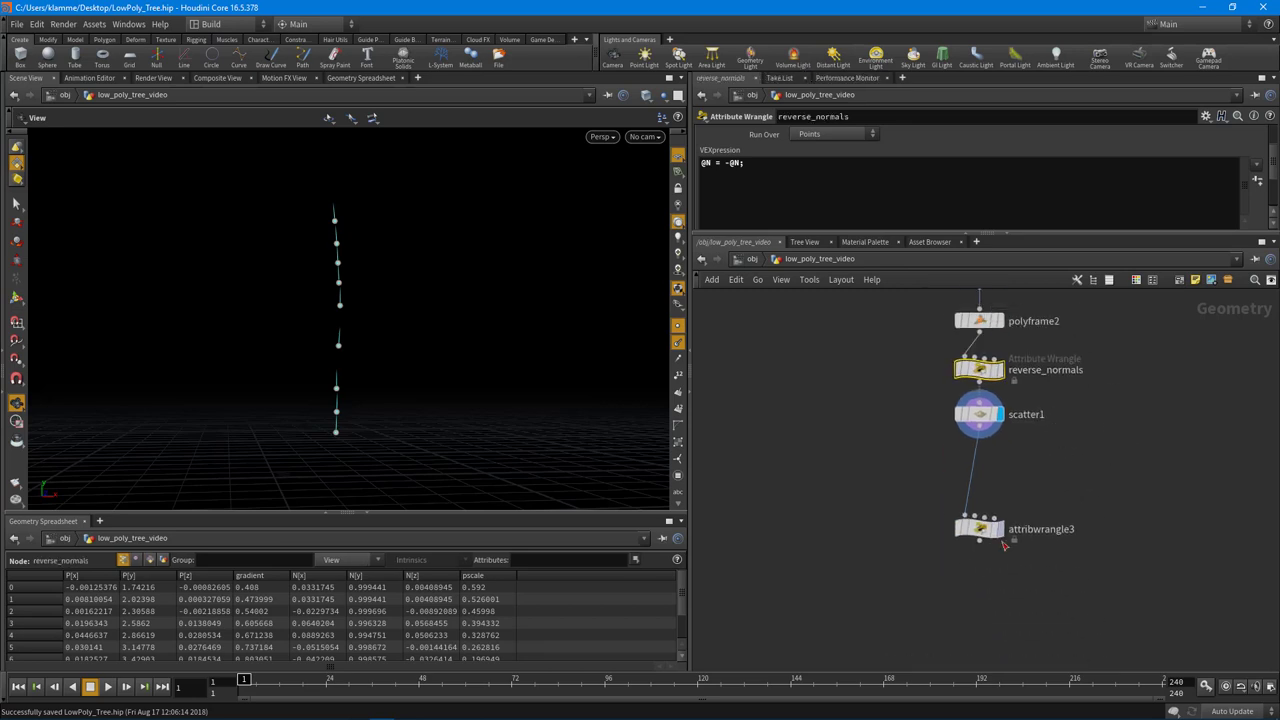
Name the new wrangle branch_normal_directions and make it the displayed node.
{"action": "double_click", "coordinate": [1054, 517]}
{"action": "type", "text": "bran"}
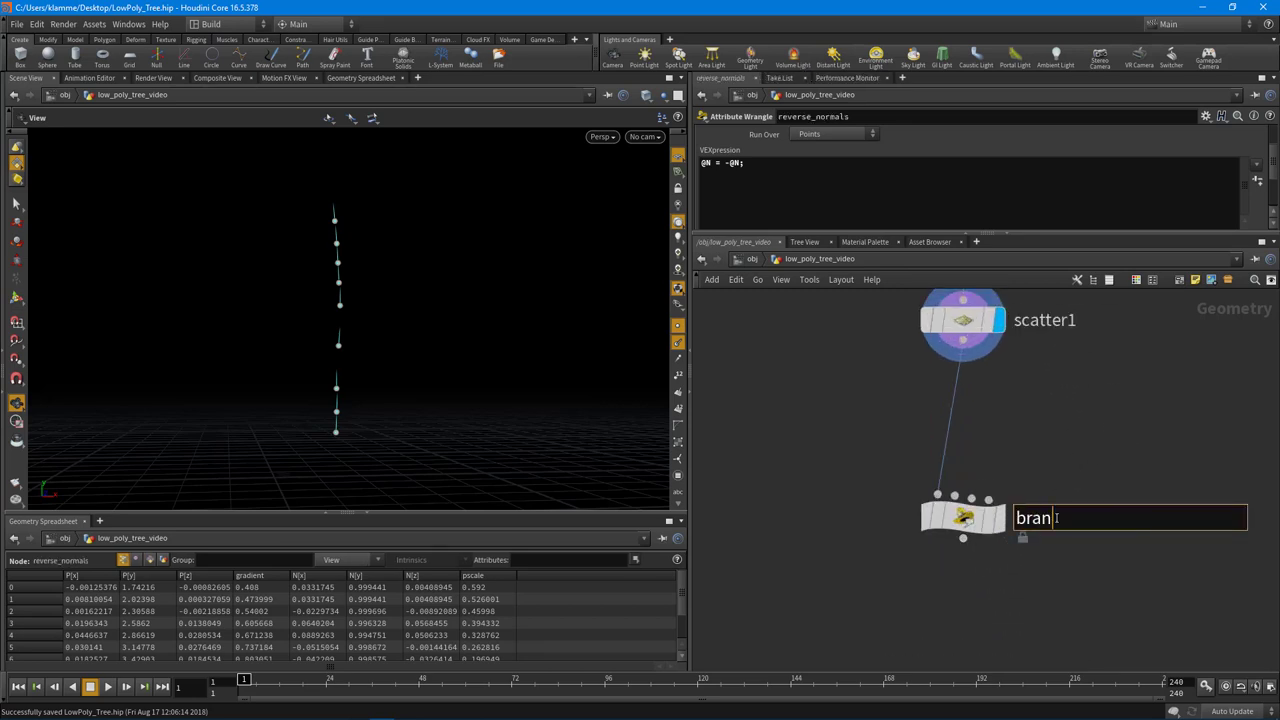
{"action": "key", "text": "BackSpace"}
{"action": "type", "text": "a"}
{"action": "key", "text": "BackSpace"}
{"action": "type", "text": "nch_normal_directions"}
{"action": "key", "text": "Return"}
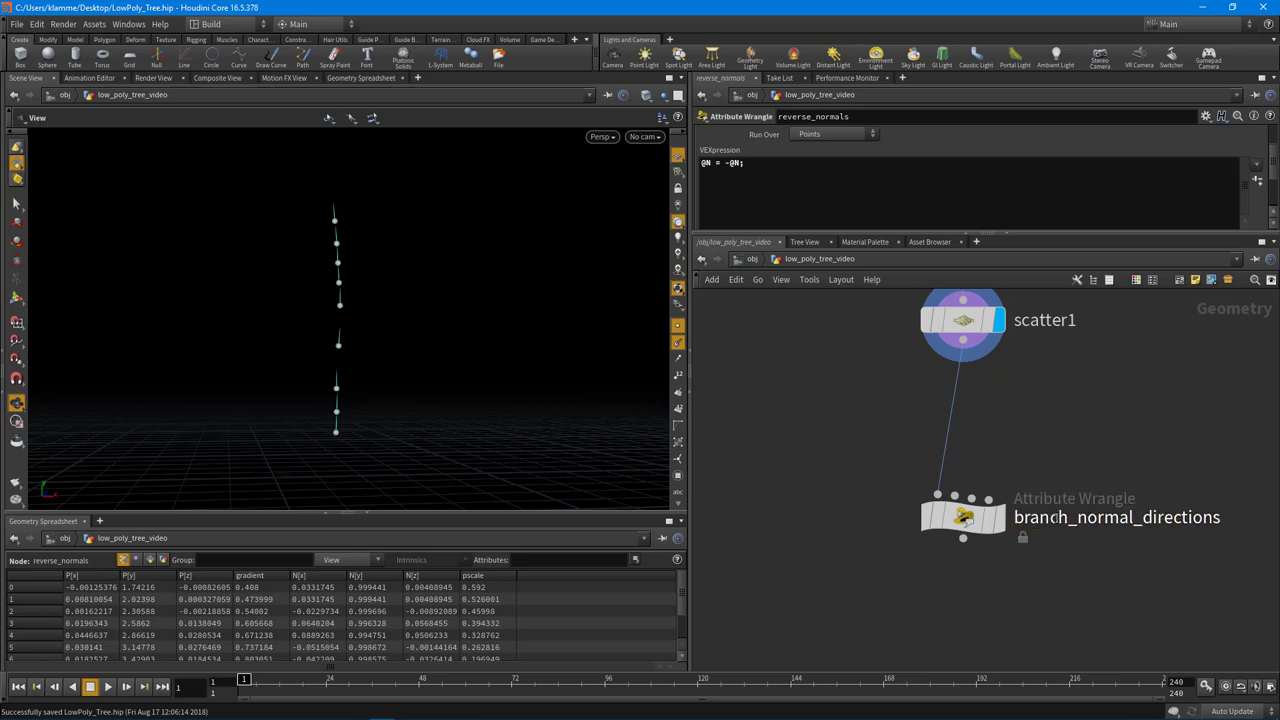
{"action": "left_click", "coordinate": [960, 517]}
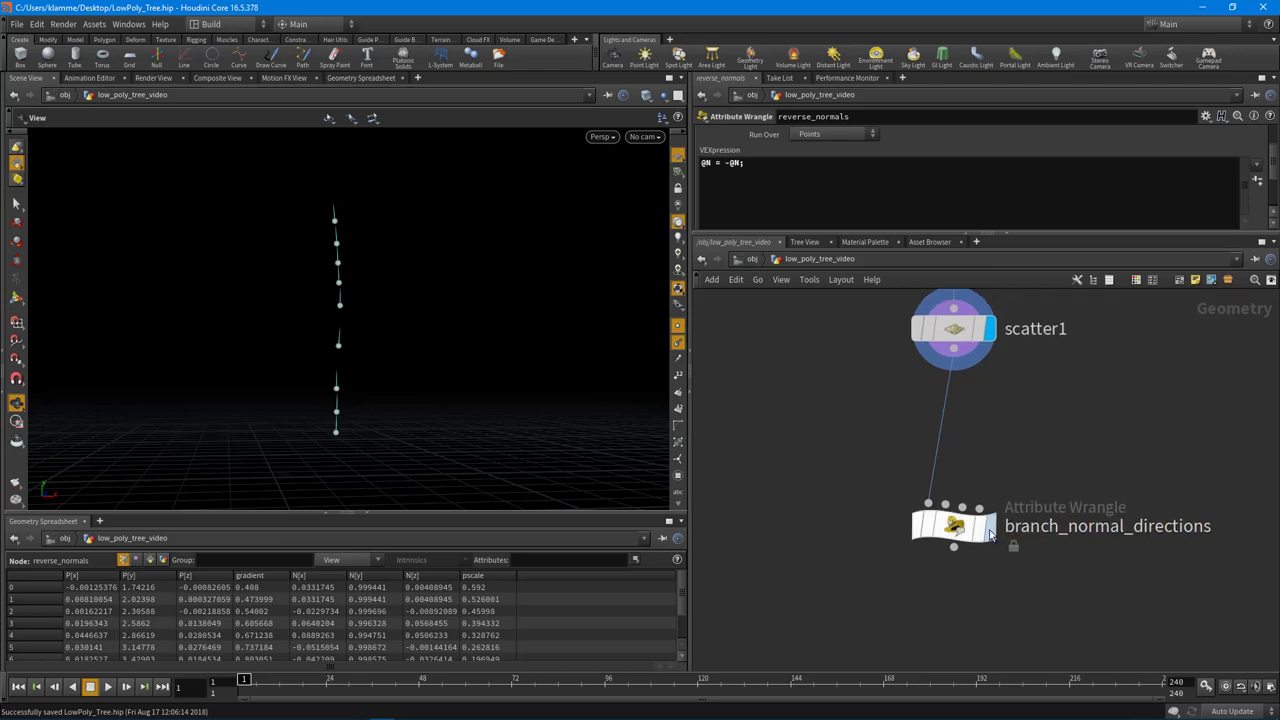
{"action": "left_click", "coordinate": [1000, 517]}
{"action": "left_click_drag", "start_coordinate": [1045, 236], "coordinate": [1019, 361]}
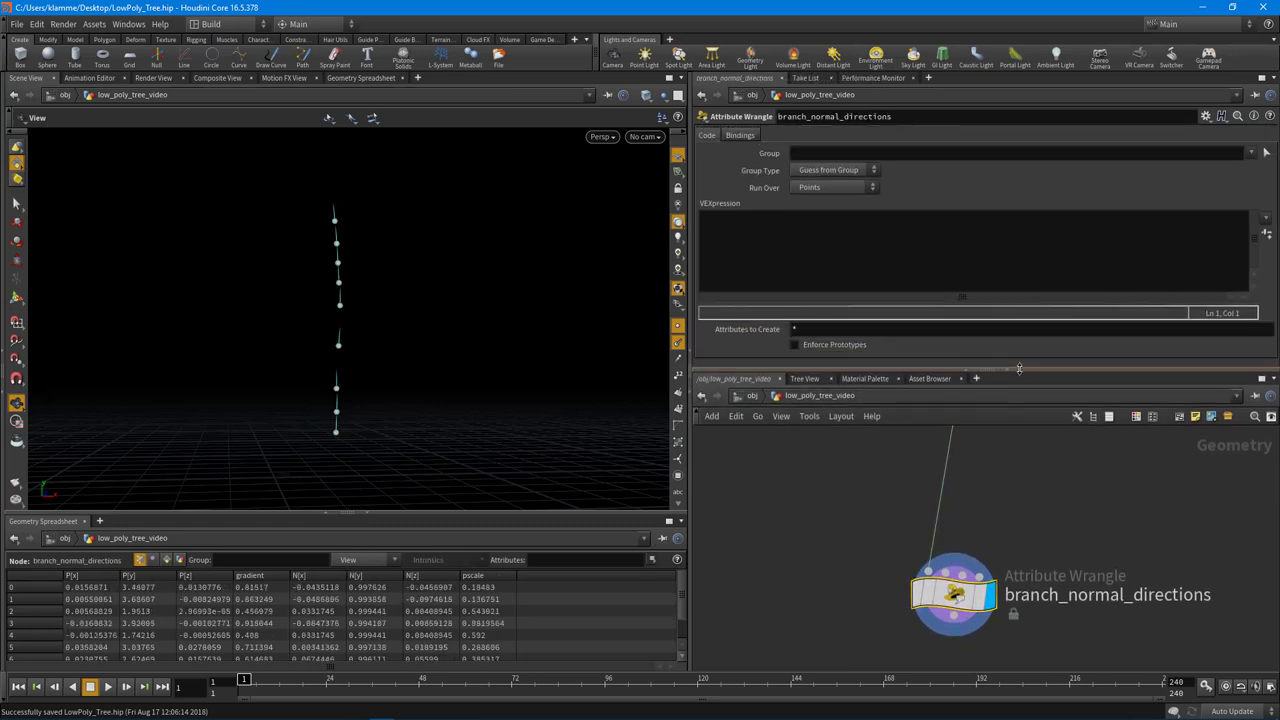
{"action": "left_click", "coordinate": [756, 230]}
{"action": "left_click_drag", "start_coordinate": [401, 435], "coordinate": [356, 396]}
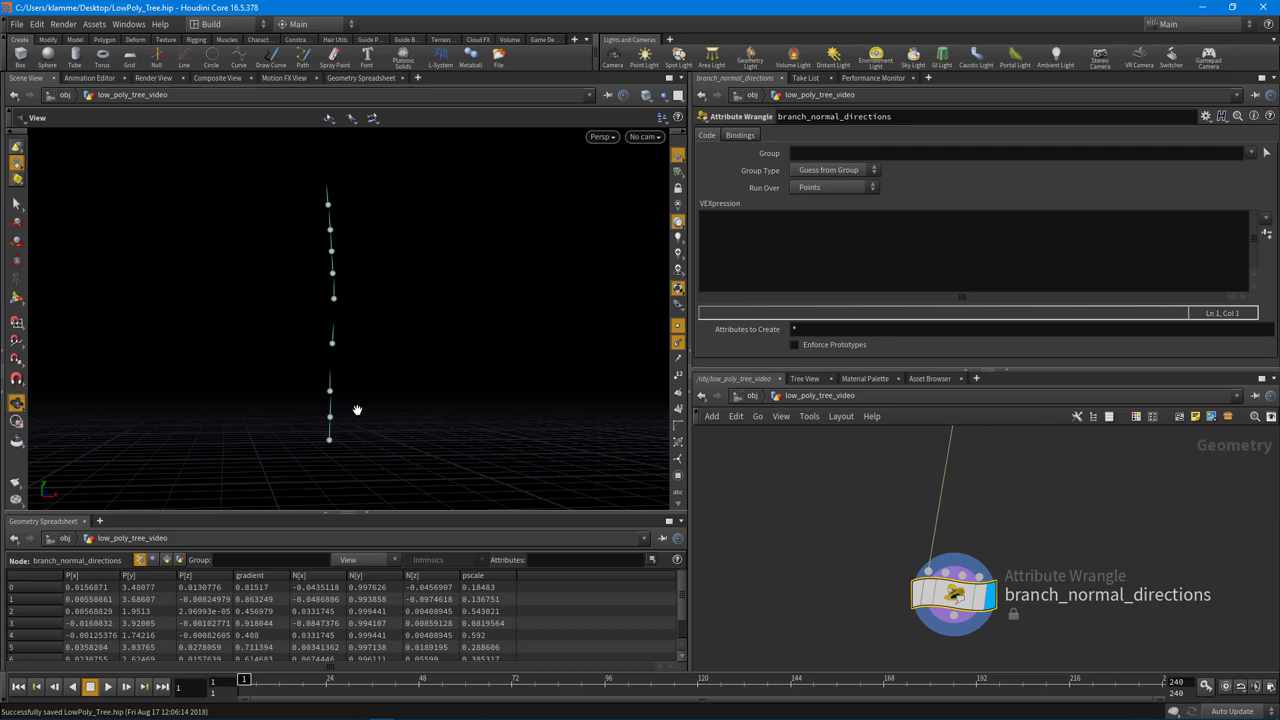
{"action": "left_click_drag", "start_coordinate": [429, 289], "coordinate": [401, 298]}
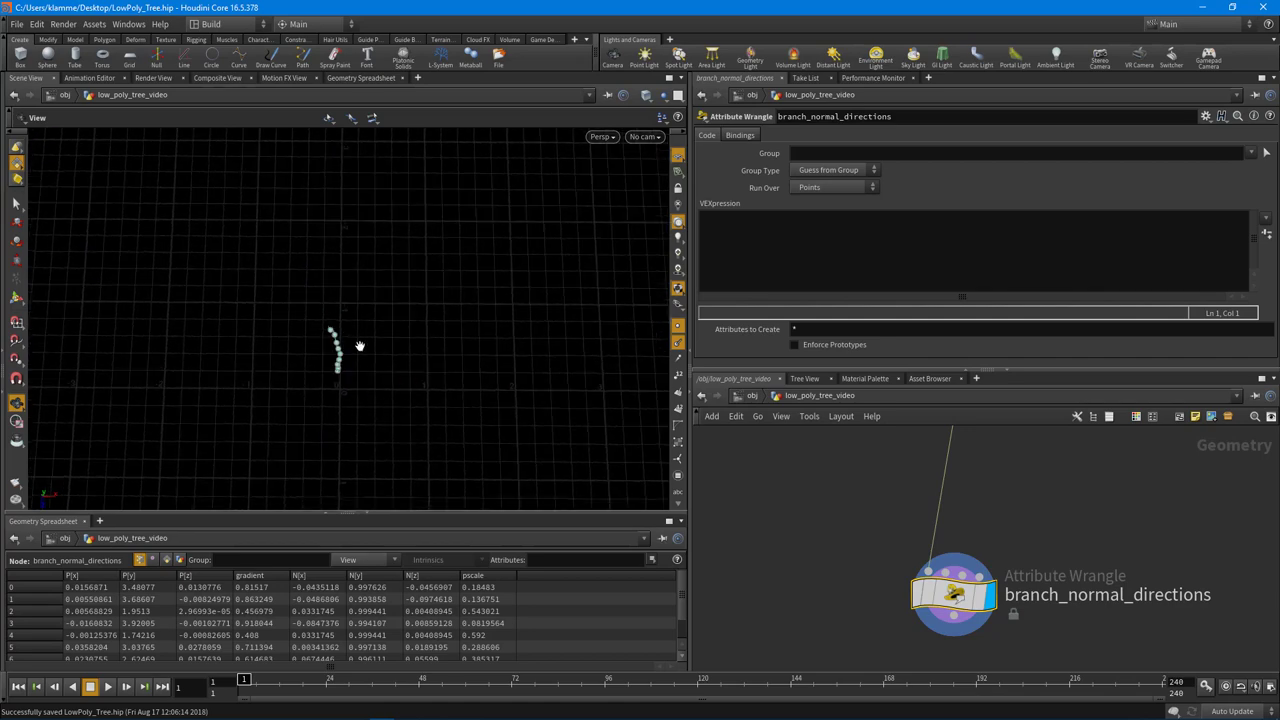
{"action": "left_click_drag", "start_coordinate": [358, 401], "coordinate": [430, 400]}
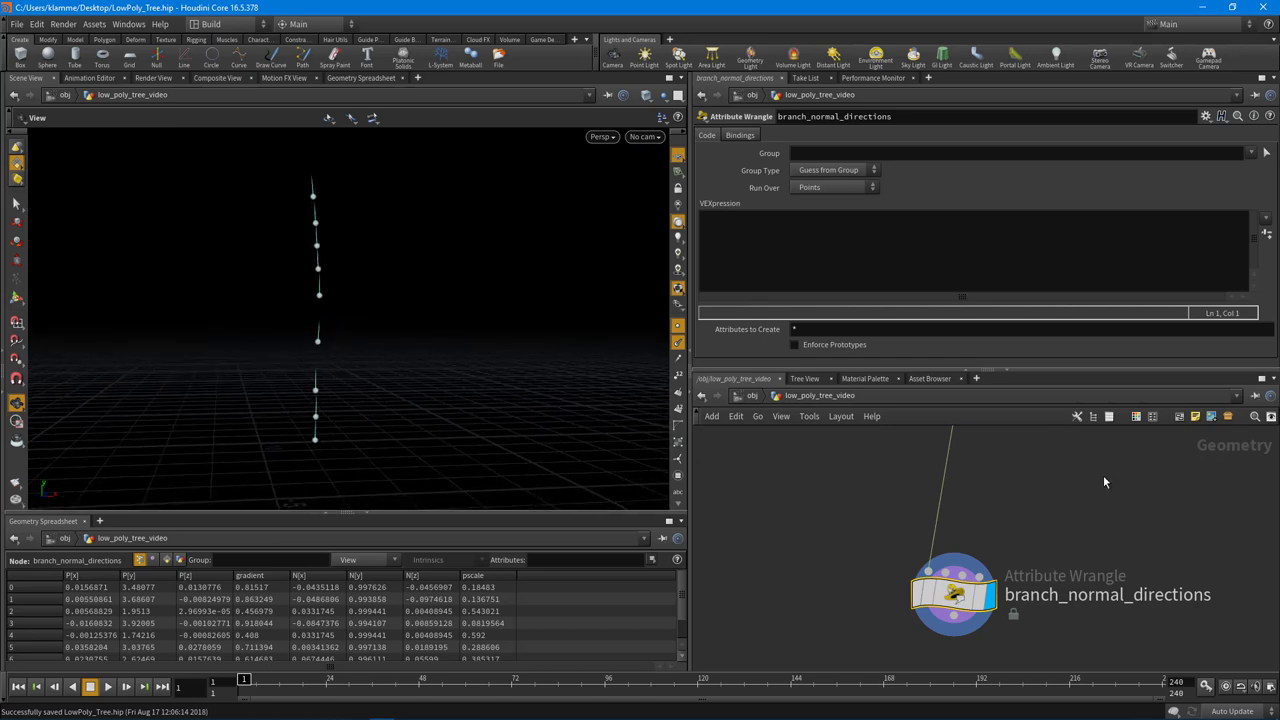
{"action": "middle_click_drag", "start_coordinate": [1104, 482], "coordinate": [1035, 501]}
{"action": "left_click_drag", "start_coordinate": [1100, 371], "coordinate": [1100, 271]}
{"action": "middle_click_drag", "start_coordinate": [1273, 537], "coordinate": [1077, 460]}
{"action": "key", "text": "Tab"}
Add a new Attribute Wrangle node, attribwrangle2, to the network.
{"action": "type", "text": "at"}
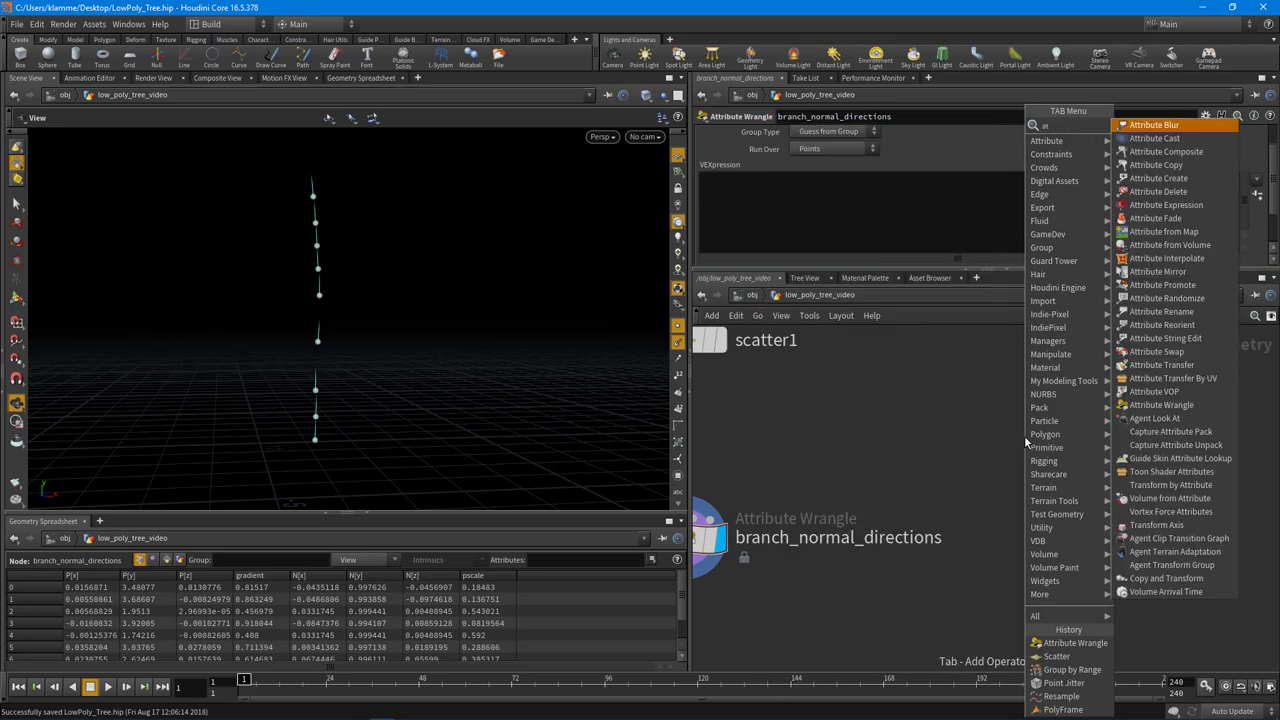
{"action": "left_click", "coordinate": [1160, 405]}
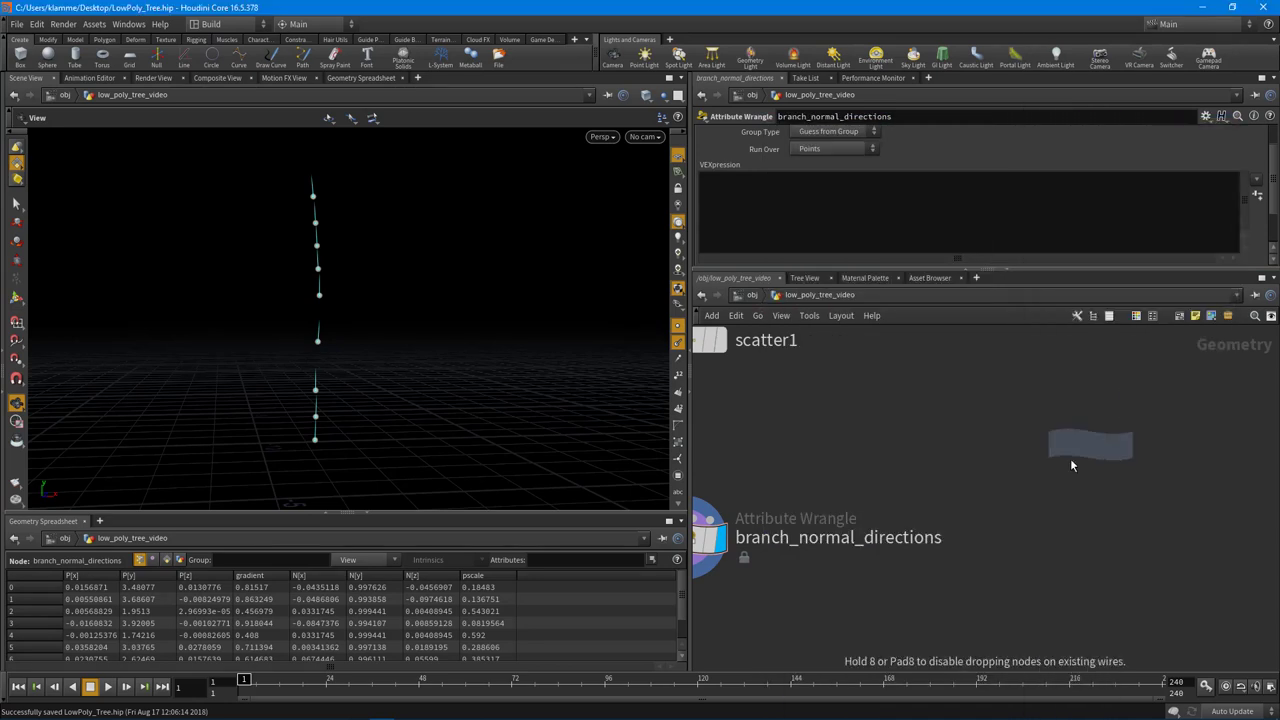
{"action": "left_click", "coordinate": [1071, 465]}
{"action": "middle_click_drag", "start_coordinate": [1038, 477], "coordinate": [939, 535]}
Add a line2 node feeding attribwrangle2, raise its point count, and enlarge the wrangle's parameters.
{"action": "key", "text": "Tab"}
{"action": "type", "text": "l"}
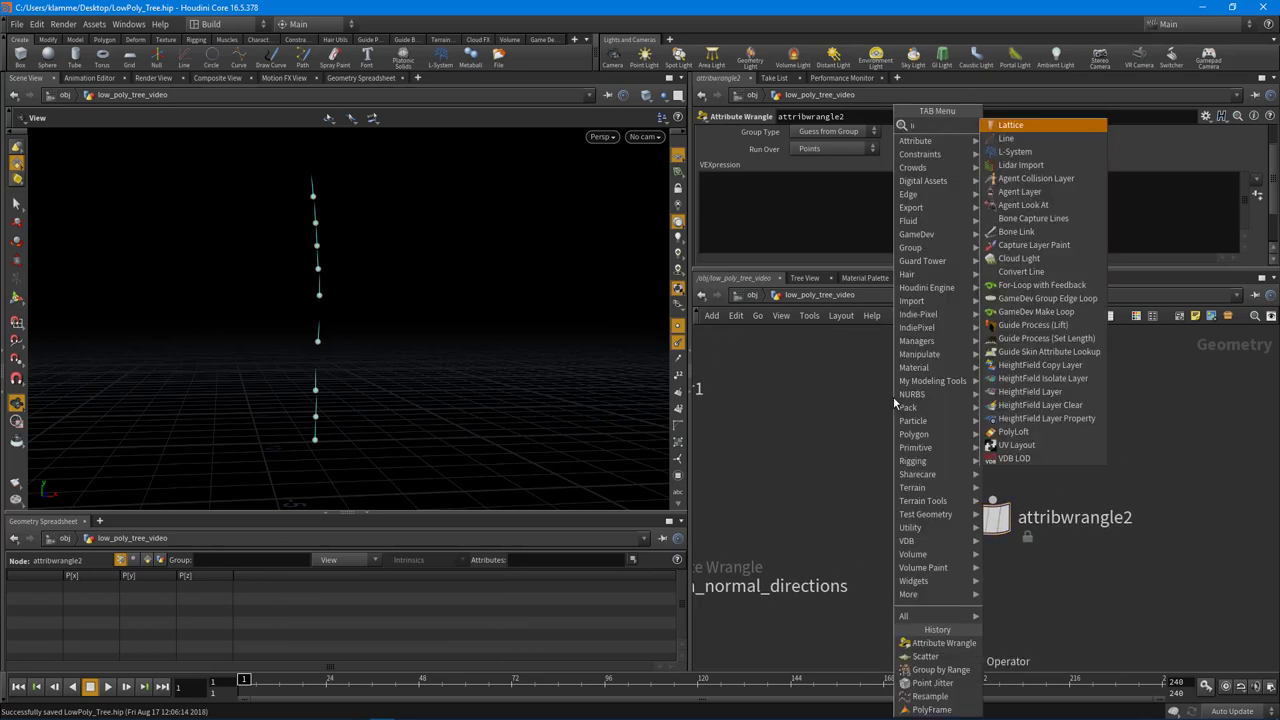
{"action": "type", "text": "ine"}
{"action": "key", "text": "Return"}
{"action": "left_click", "coordinate": [921, 406]}
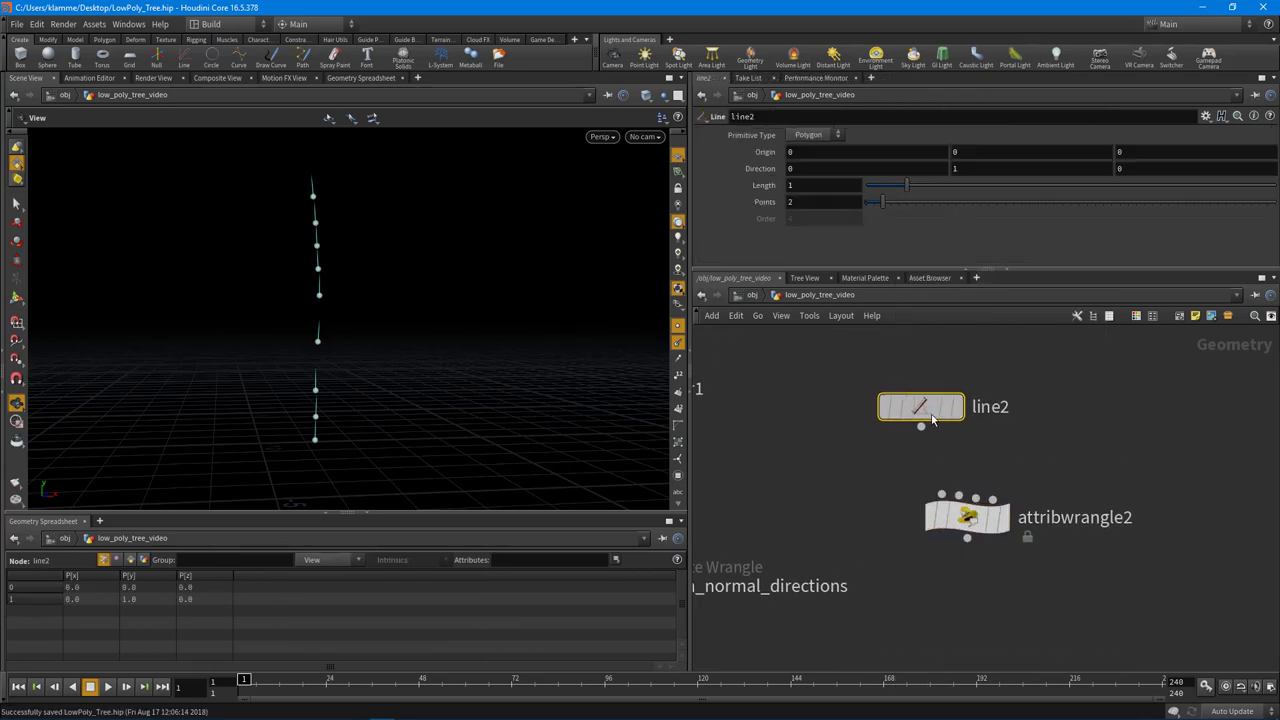
{"action": "left_click_drag", "start_coordinate": [932, 420], "coordinate": [942, 494]}
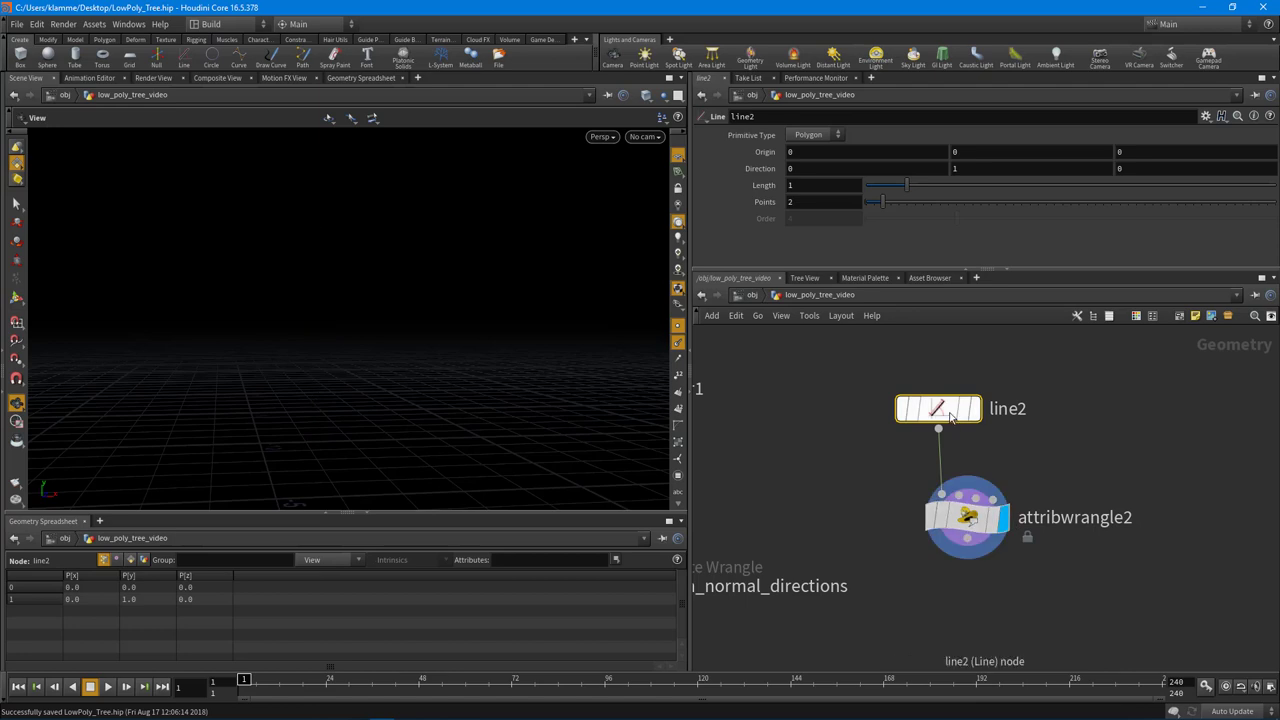
{"action": "left_click_drag", "start_coordinate": [950, 418], "coordinate": [979, 421]}
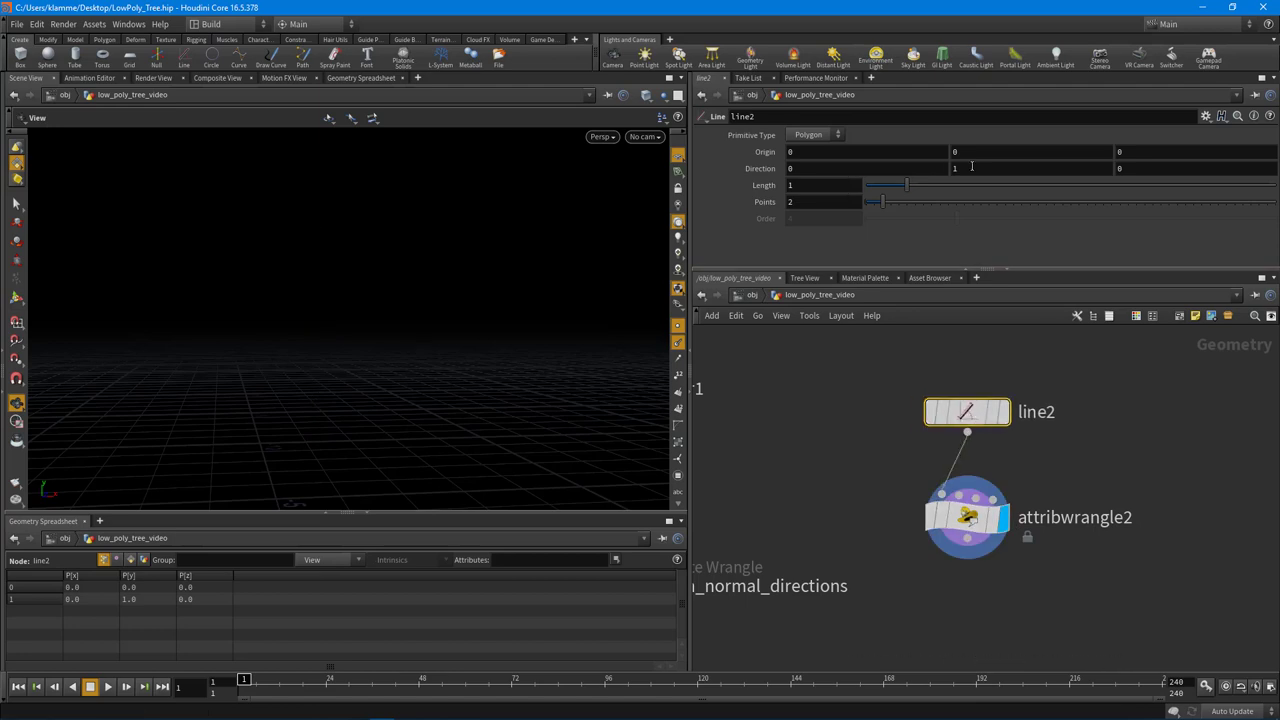
{"action": "key", "text": "g"}
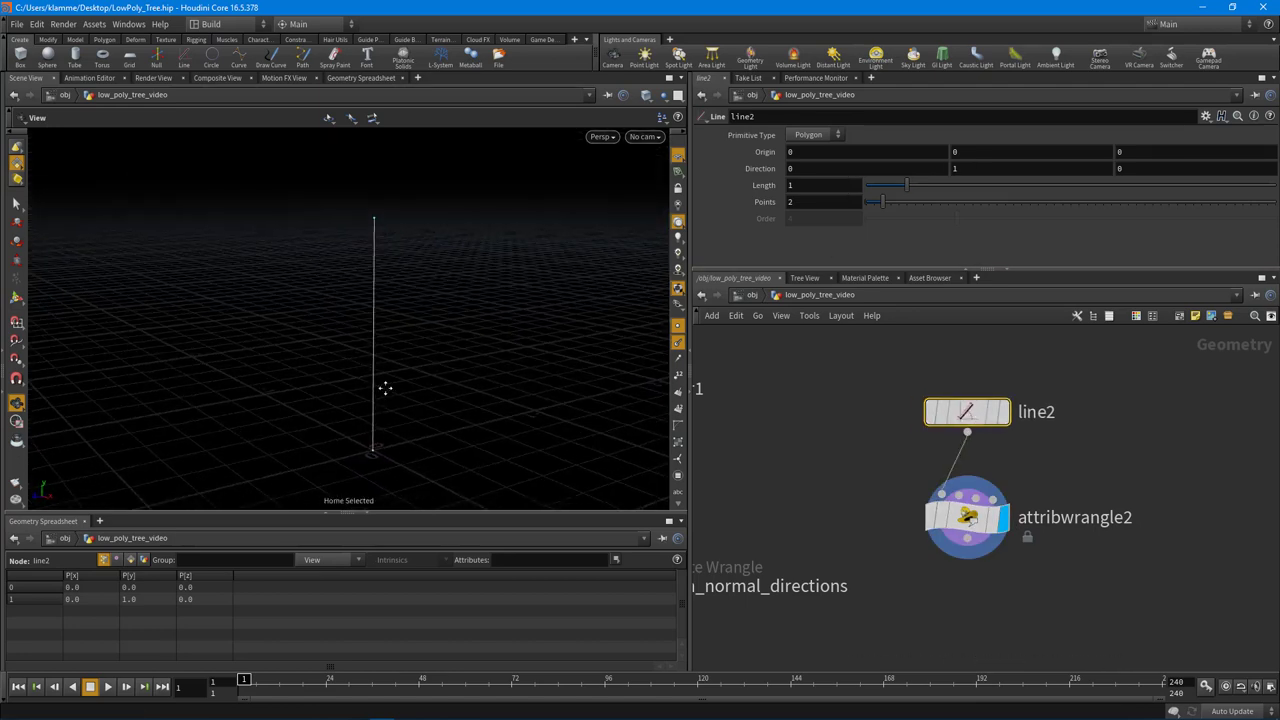
{"action": "left_click_drag", "start_coordinate": [881, 202], "coordinate": [946, 207]}
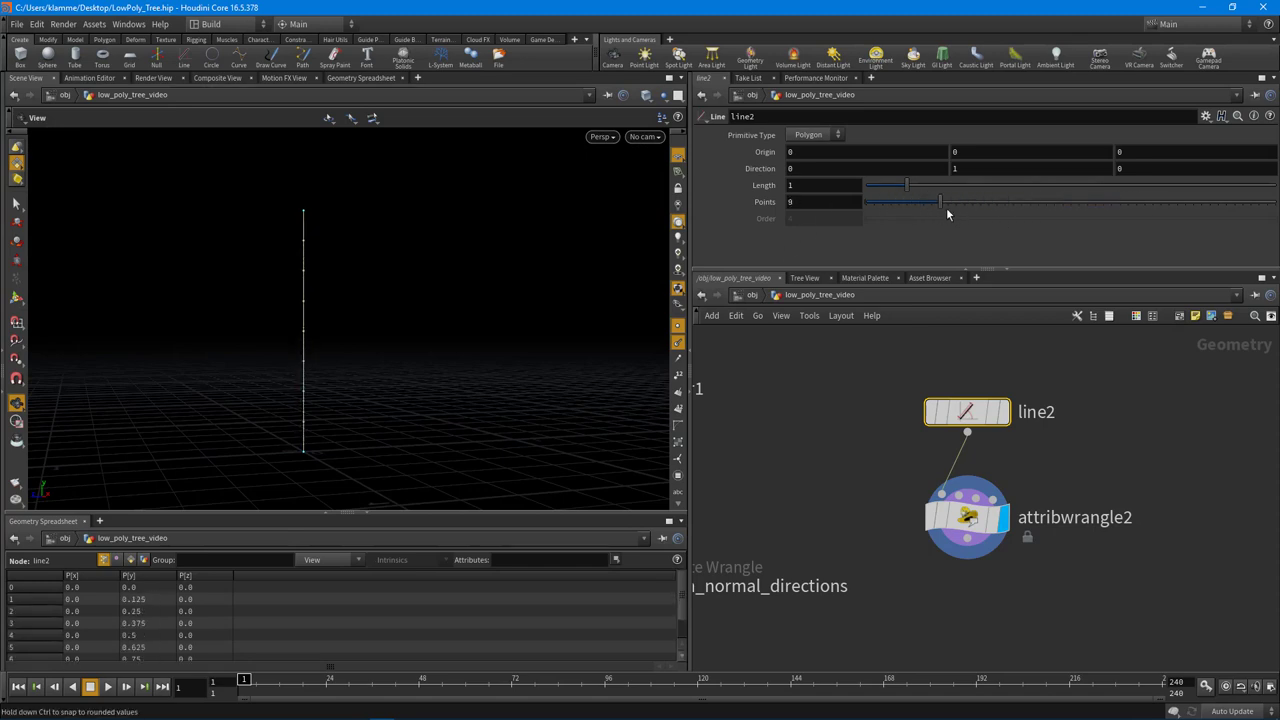
{"action": "left_click", "coordinate": [945, 522]}
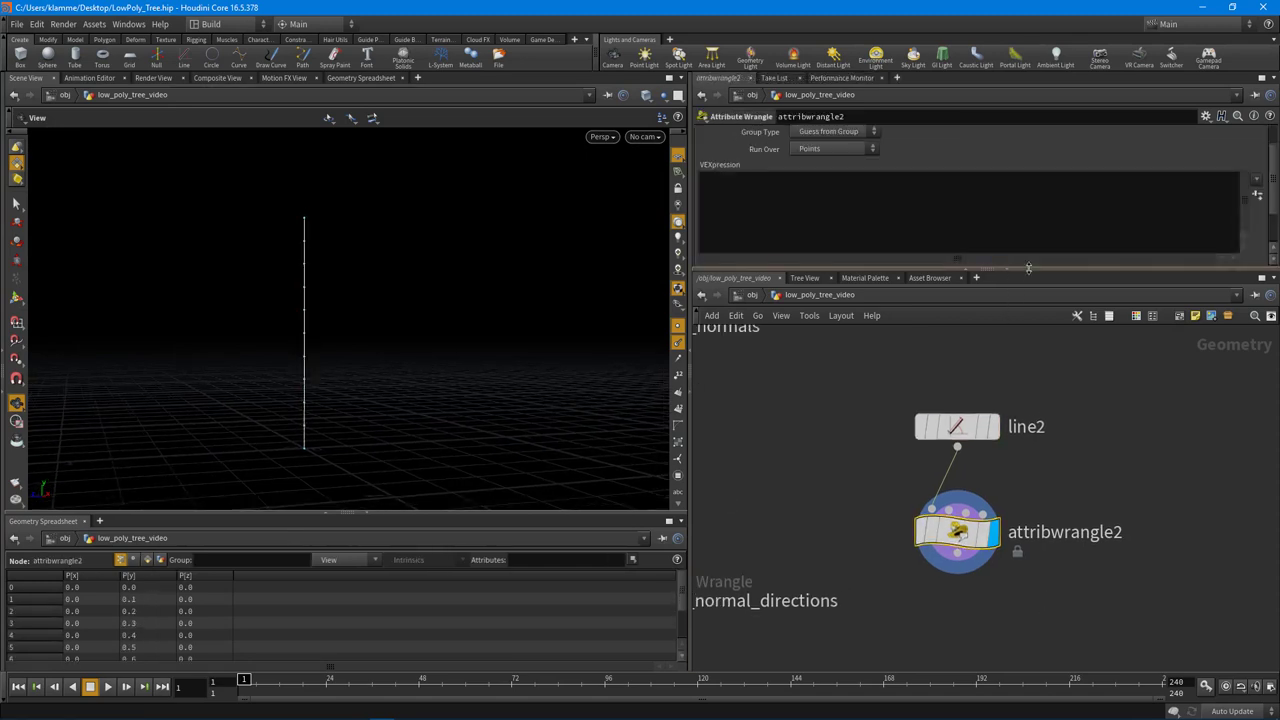
{"action": "left_click_drag", "start_coordinate": [1010, 270], "coordinate": [1027, 369]}
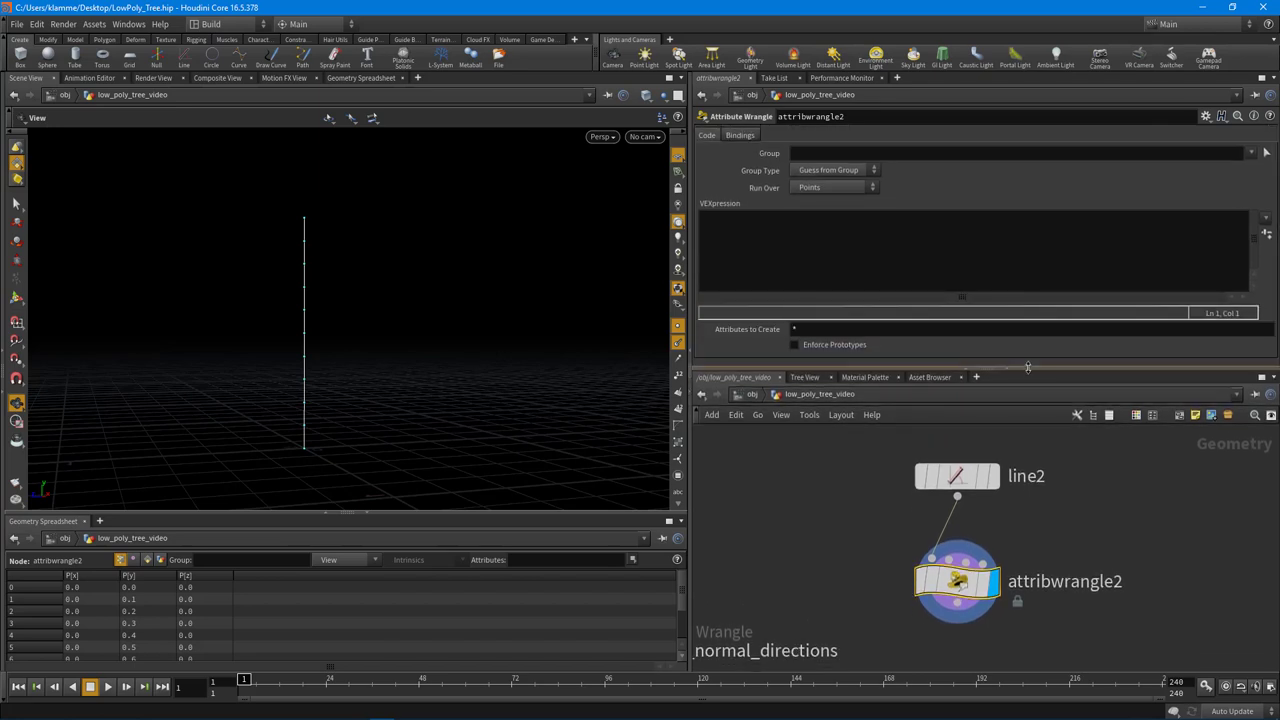
Load the gradient preset into attribwrangle2's code, then clear it for rewriting.
{"action": "left_click_drag", "start_coordinate": [251, 423], "coordinate": [300, 410]}
{"action": "left_click", "coordinate": [928, 240]}
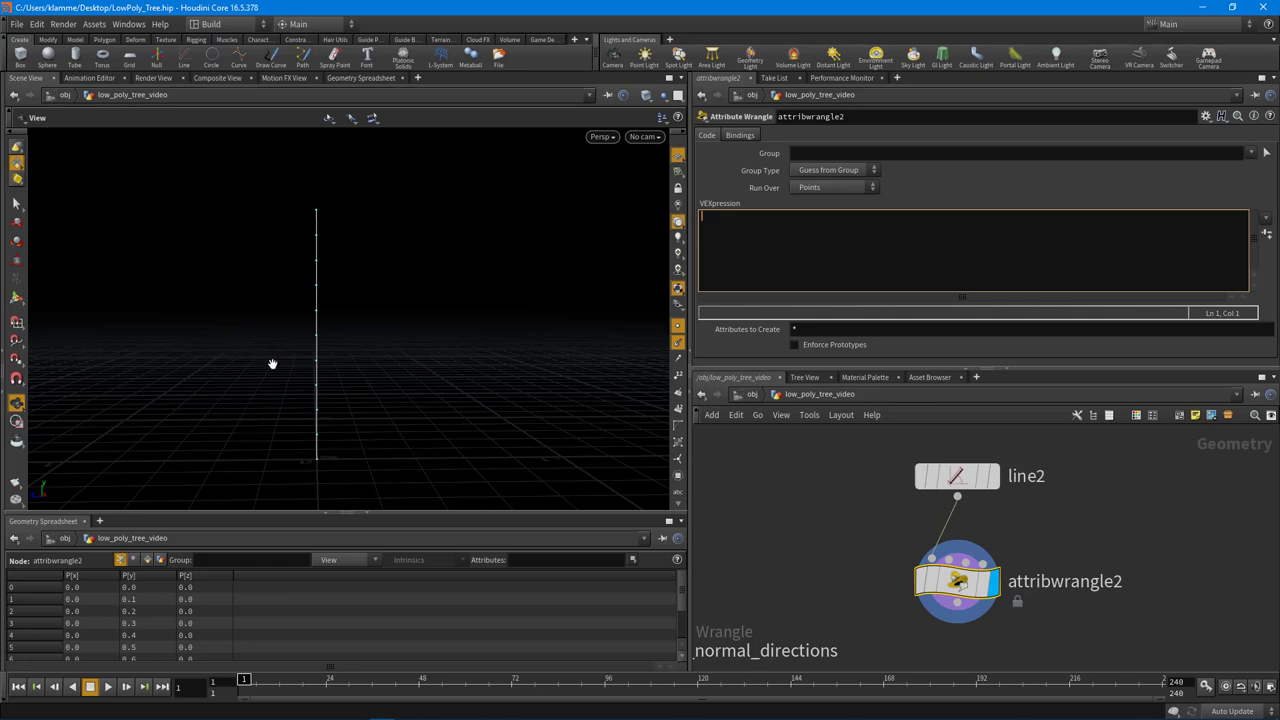
{"action": "left_click_drag", "start_coordinate": [280, 457], "coordinate": [394, 444]}
{"action": "left_click_drag", "start_coordinate": [448, 320], "coordinate": [384, 350]}
{"action": "left_click", "coordinate": [791, 234]}
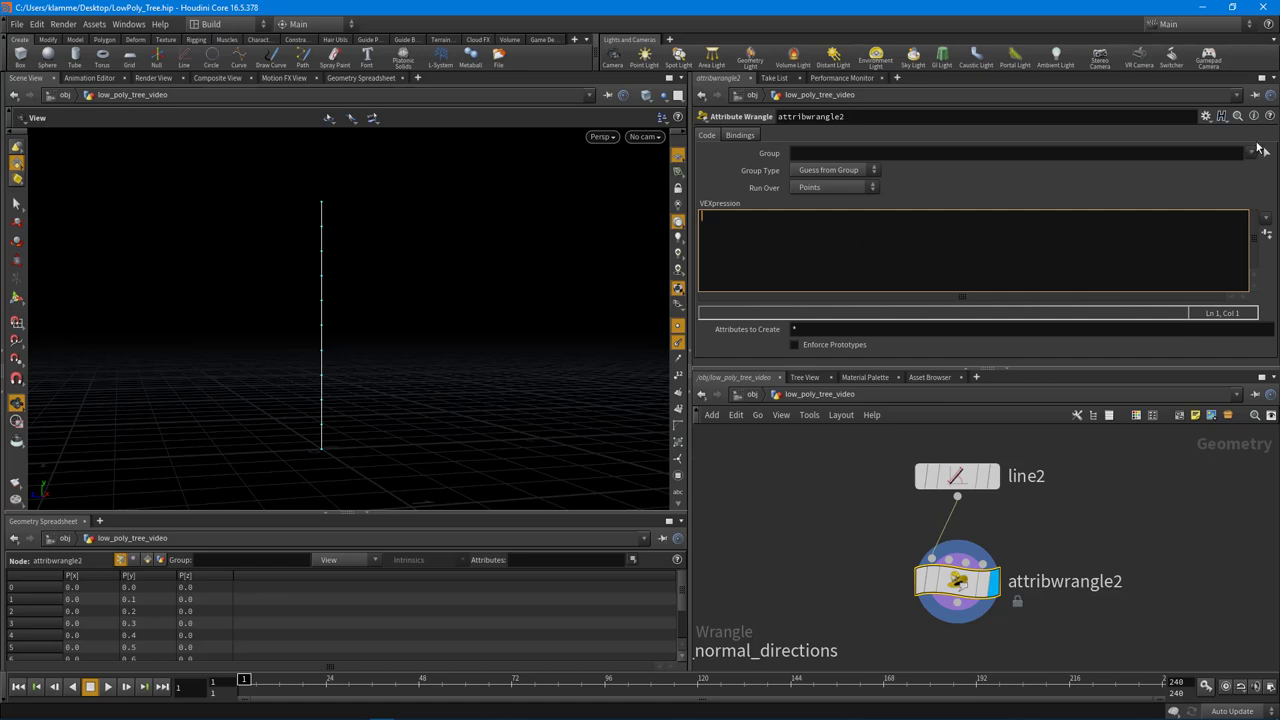
{"action": "left_click", "coordinate": [1205, 117]}
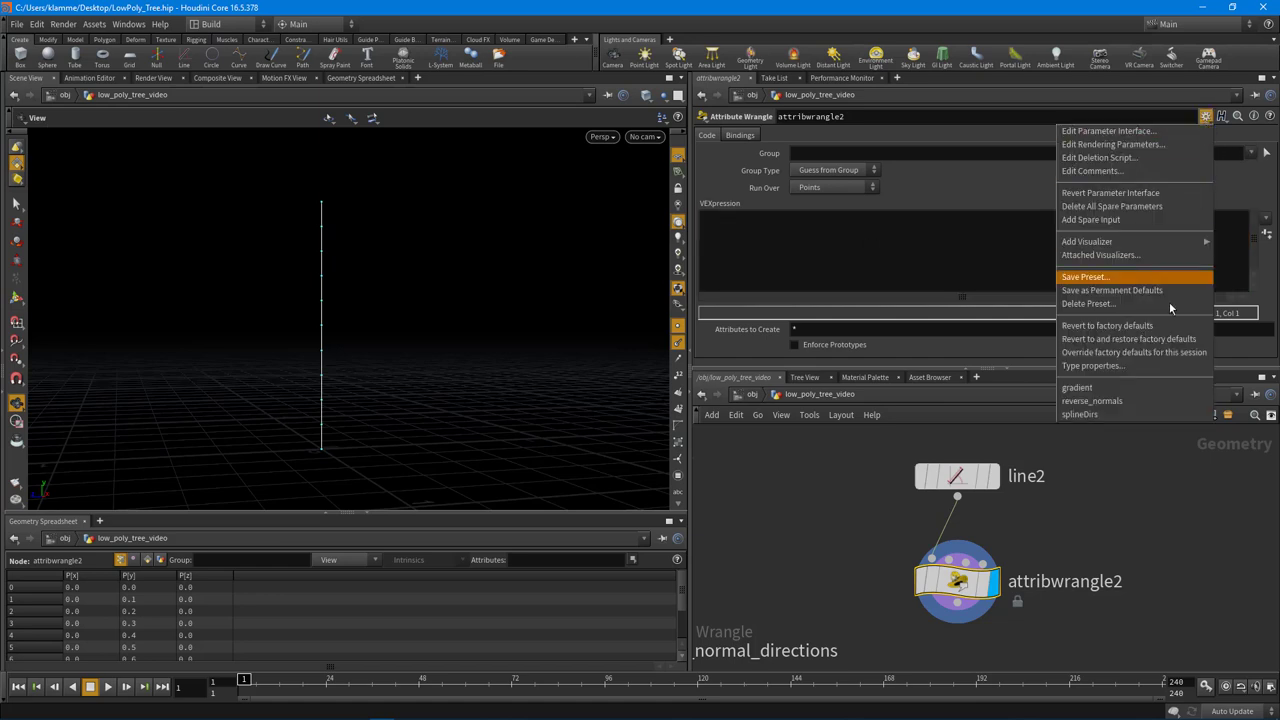
{"action": "left_click", "coordinate": [1143, 389]}
{"action": "left_click_drag", "start_coordinate": [939, 216], "coordinate": [578, 218]}
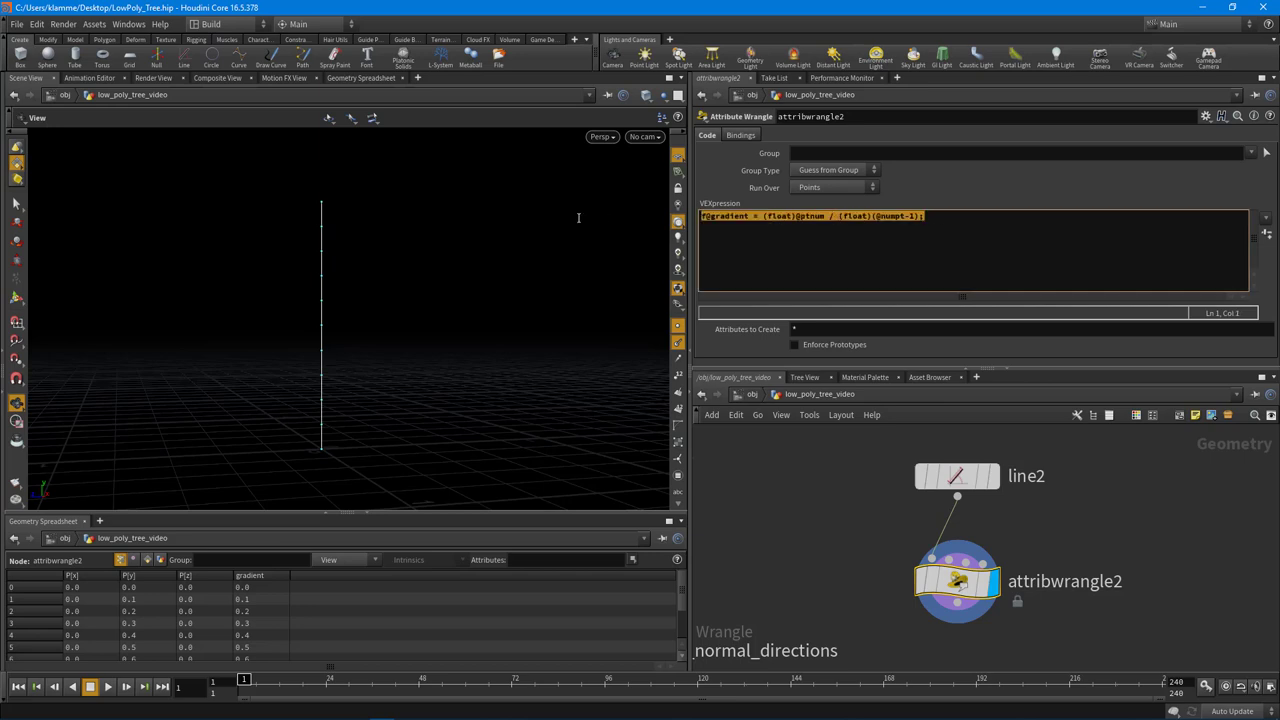
{"action": "key", "text": "BackSpace"}
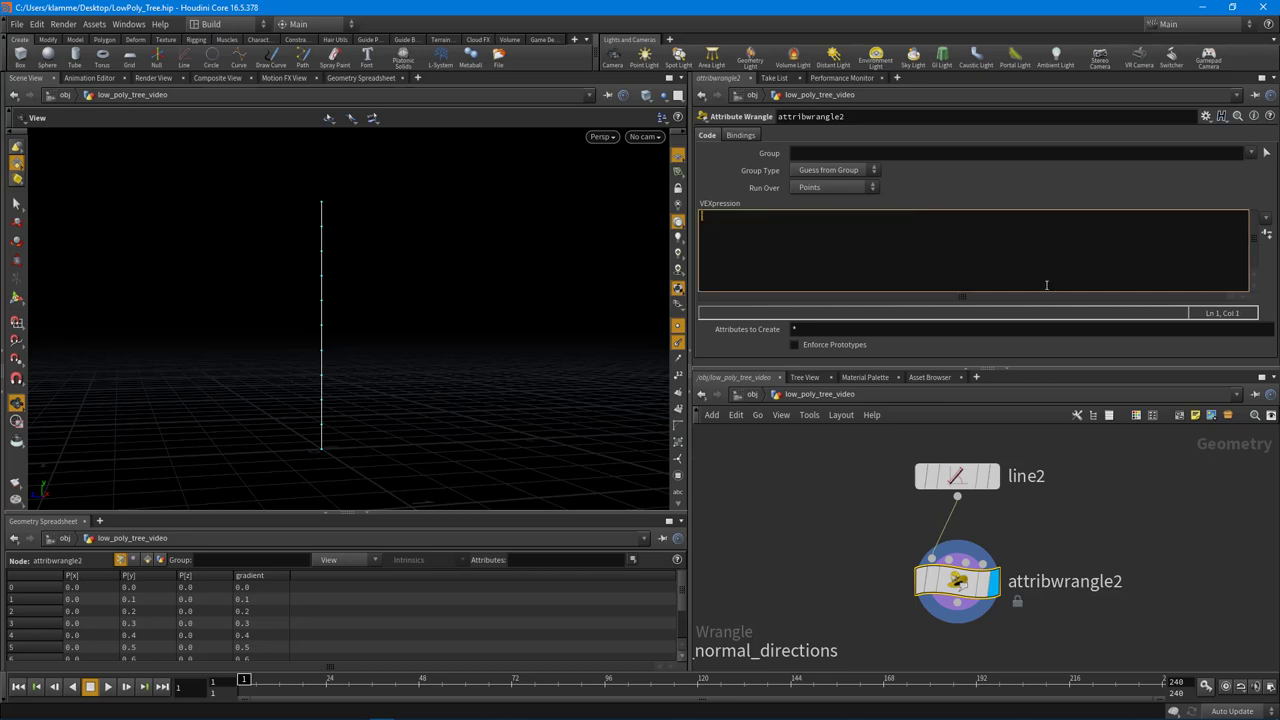
{"action": "type", "text": "f@gradient = @ptnum / @numpt-1"}
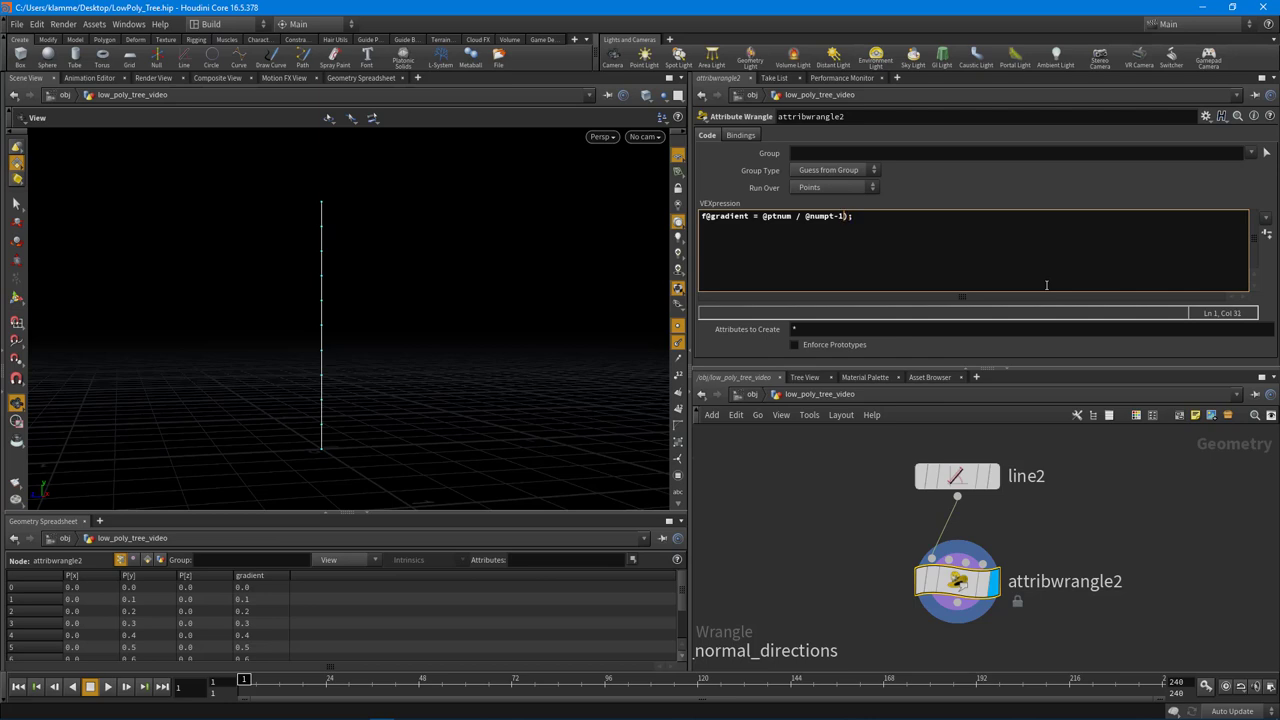
{"action": "type", "text": "("}
{"action": "type", "text": ")"}
{"action": "key", "text": "BackSpace"}
{"action": "key", "text": "Left"}
{"action": "type", "text": "(foat)"}
{"action": "type", "text": "l"}
{"action": "type", "text": "(float"}
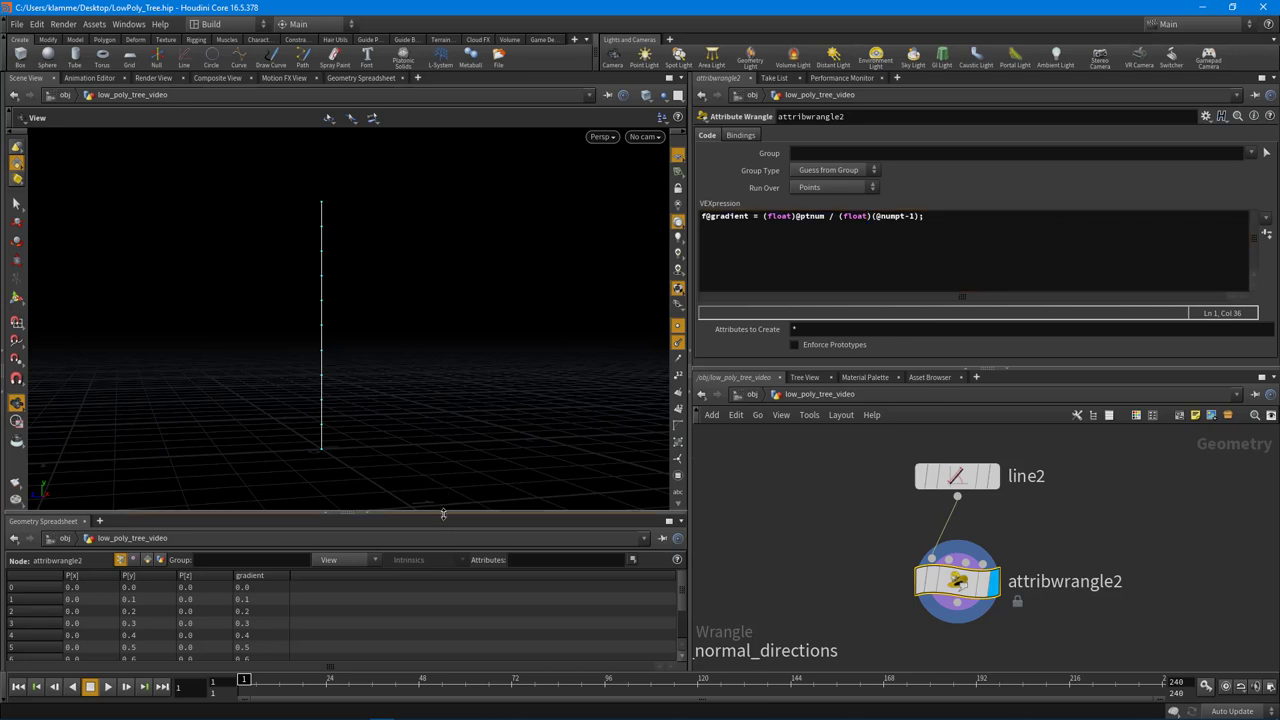
{"action": "left_click_drag", "start_coordinate": [443, 513], "coordinate": [441, 447]}
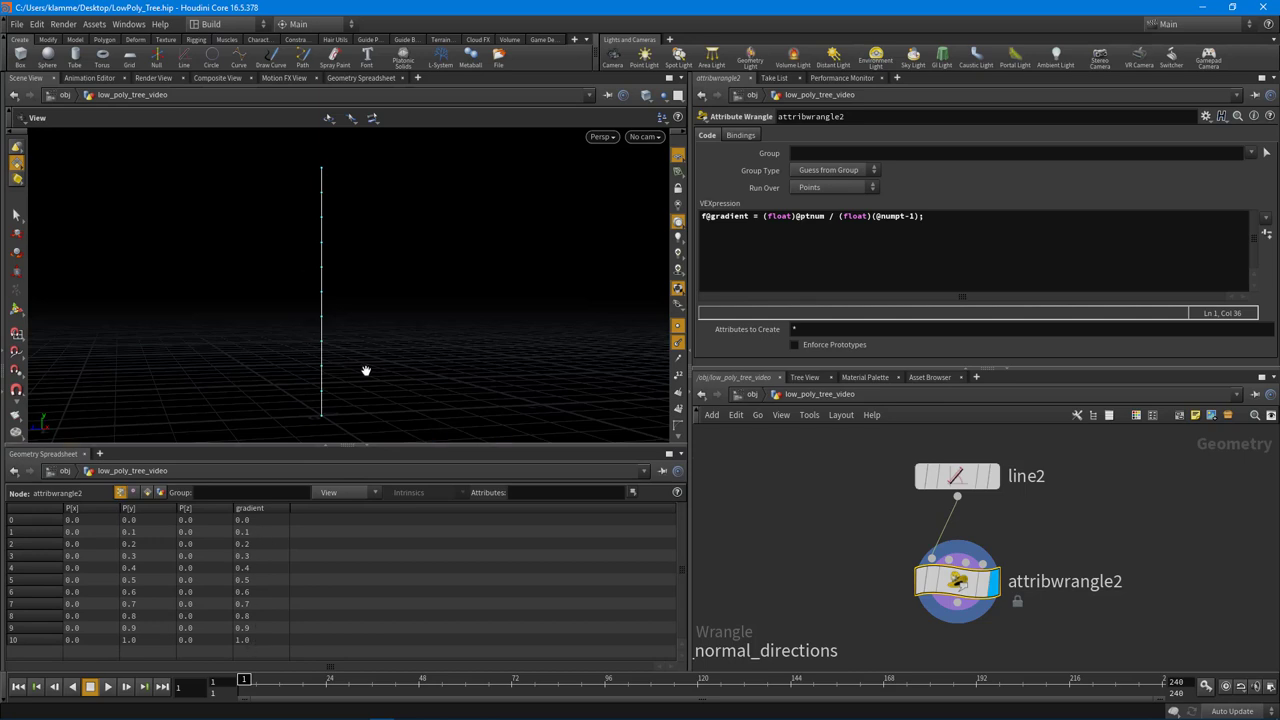
{"action": "left_click", "coordinate": [961, 226]}
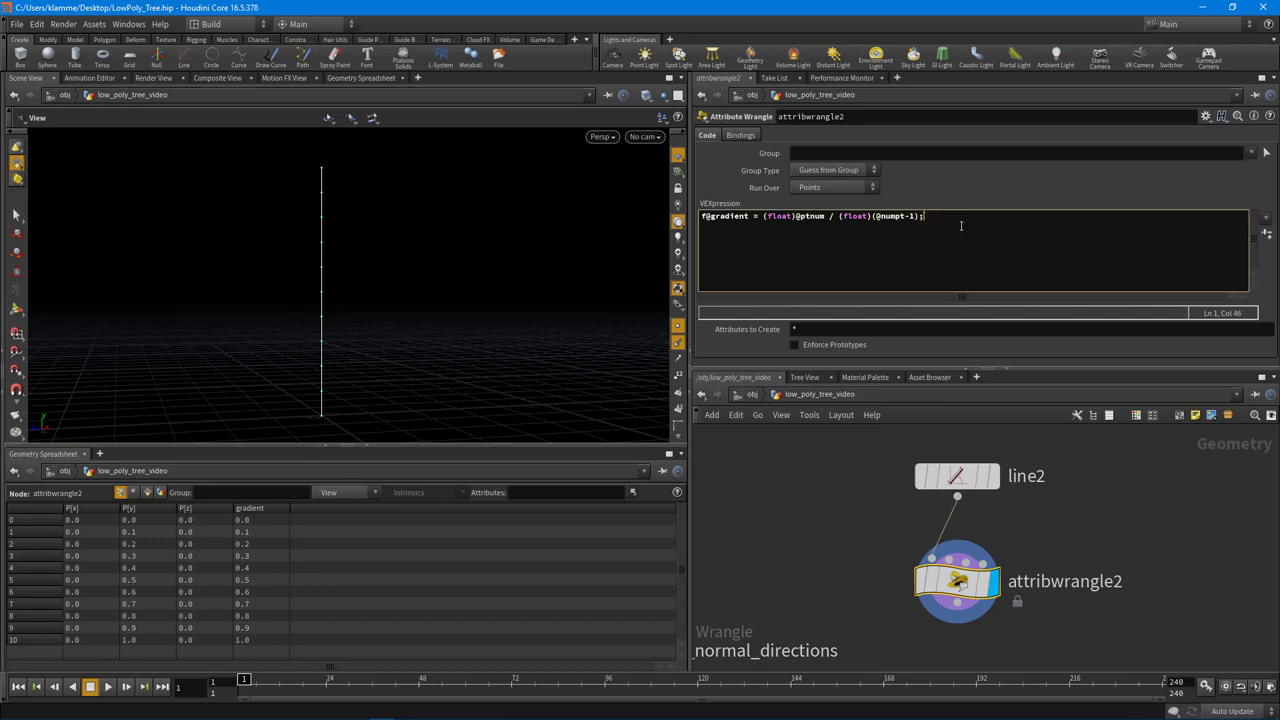
{"action": "key", "text": "Return"}
{"action": "type", "text": "@P += sin"}
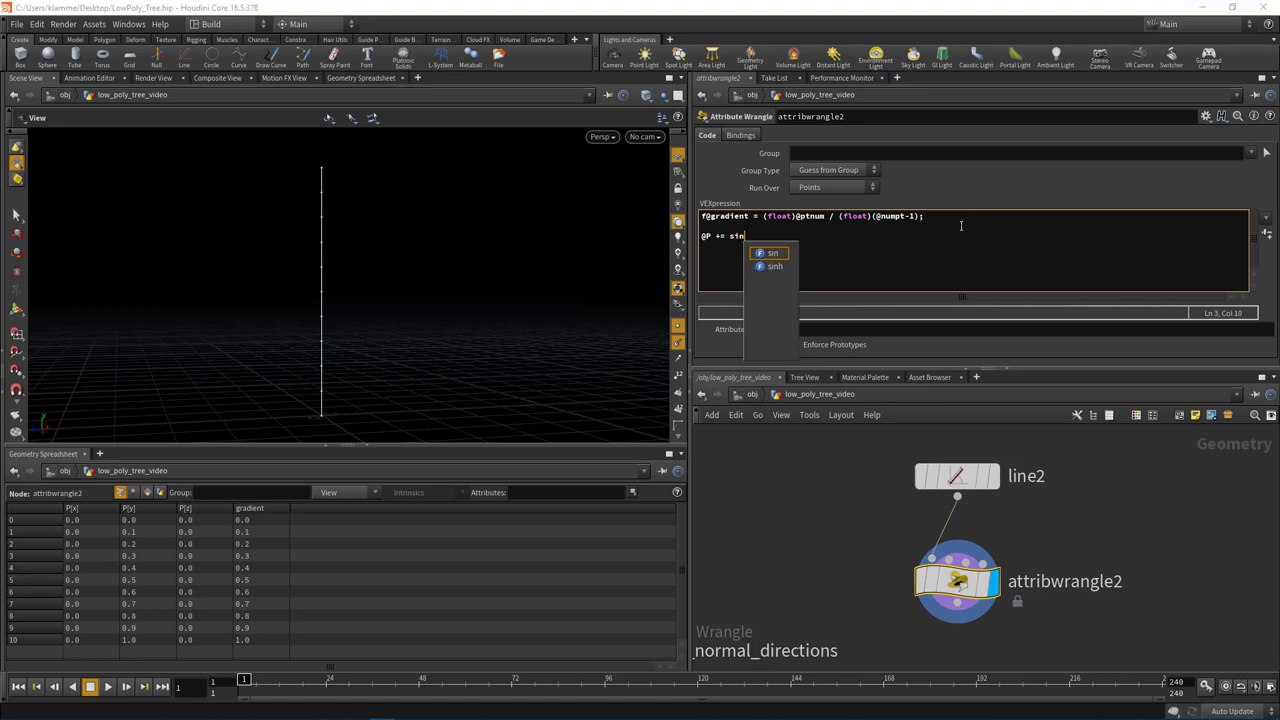
{"action": "type", "text": "()"}
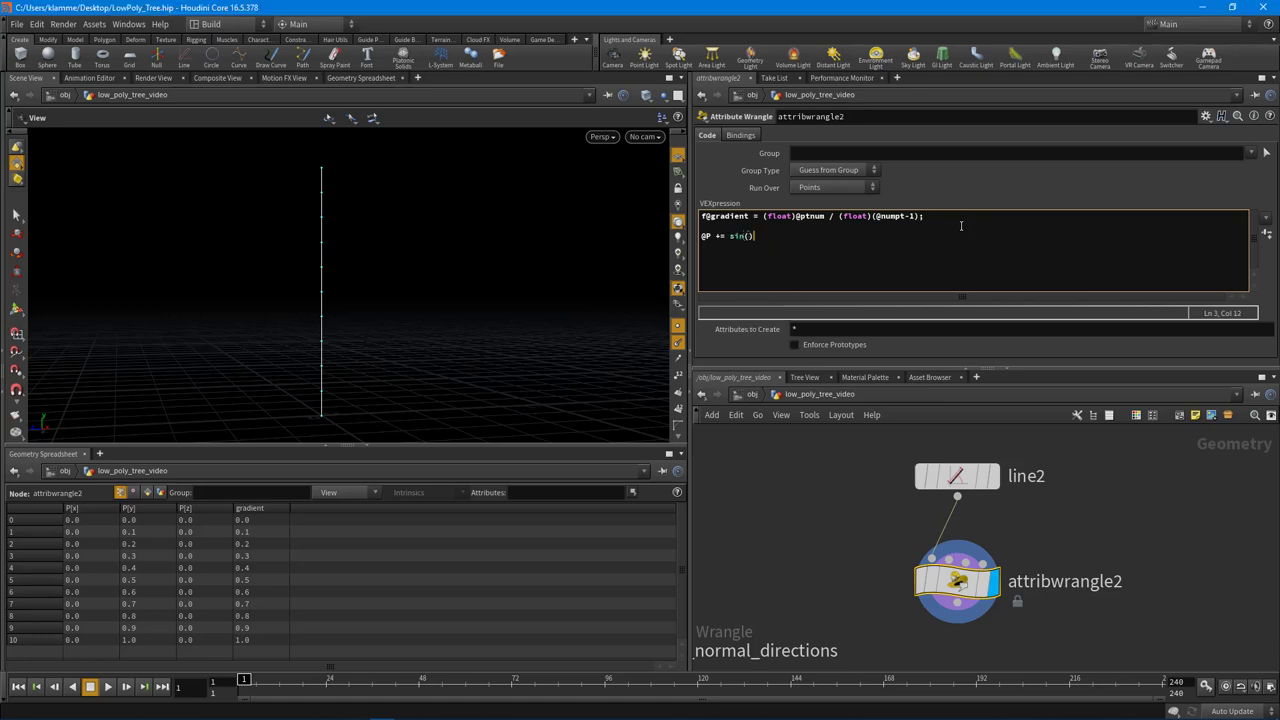
{"action": "type", "text": "@gradient)"}
{"action": "left_click_drag", "start_coordinate": [366, 291], "coordinate": [377, 406]}
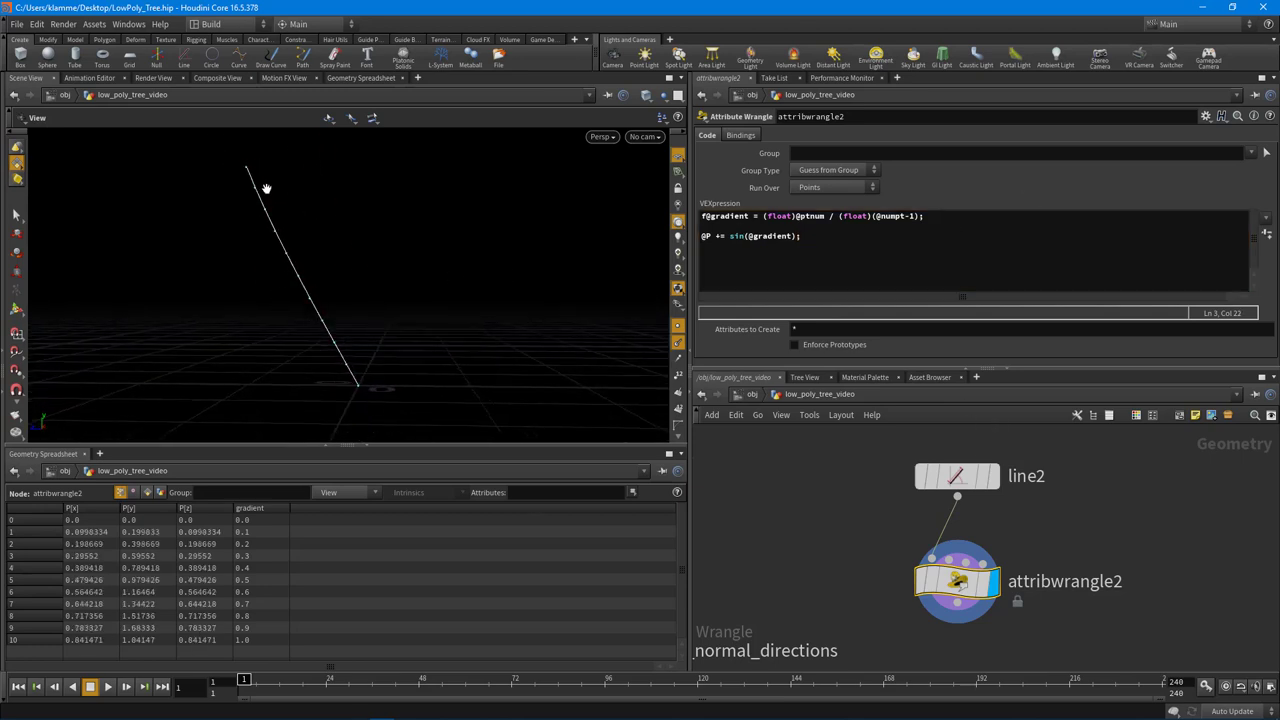
{"action": "left_click_drag", "start_coordinate": [266, 189], "coordinate": [318, 252]}
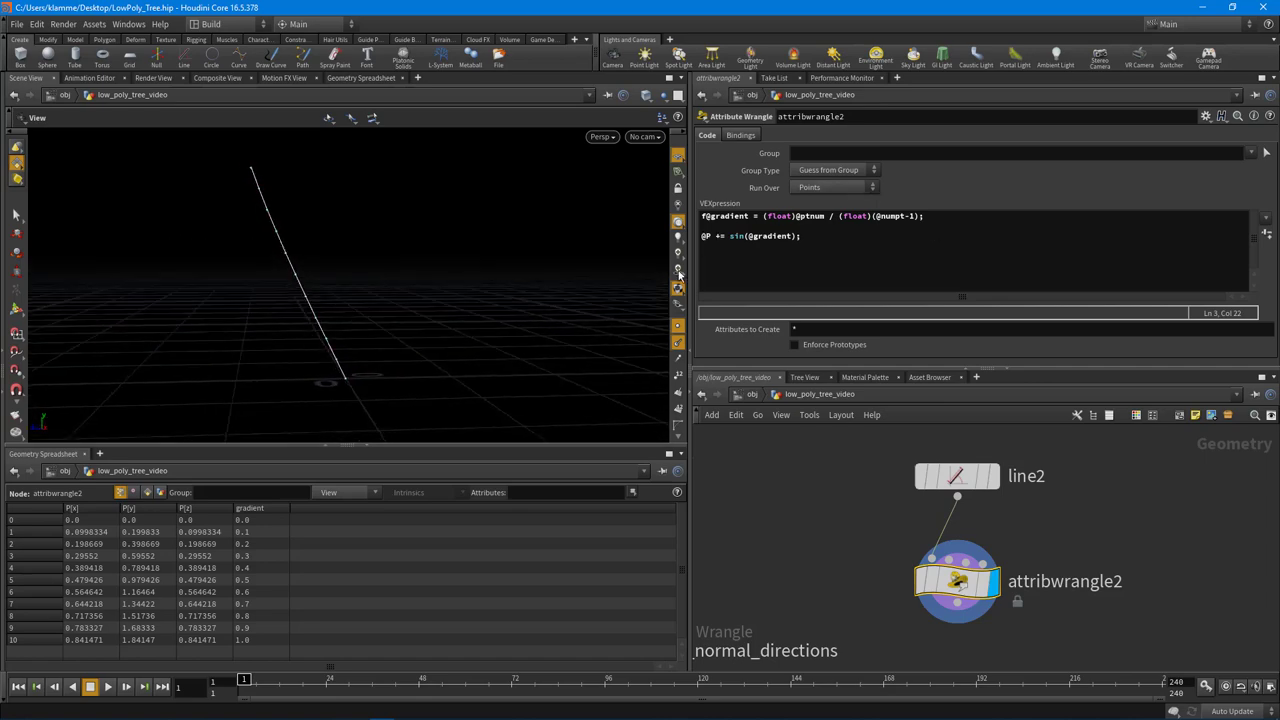
{"action": "left_click_drag", "start_coordinate": [295, 297], "coordinate": [287, 368]}
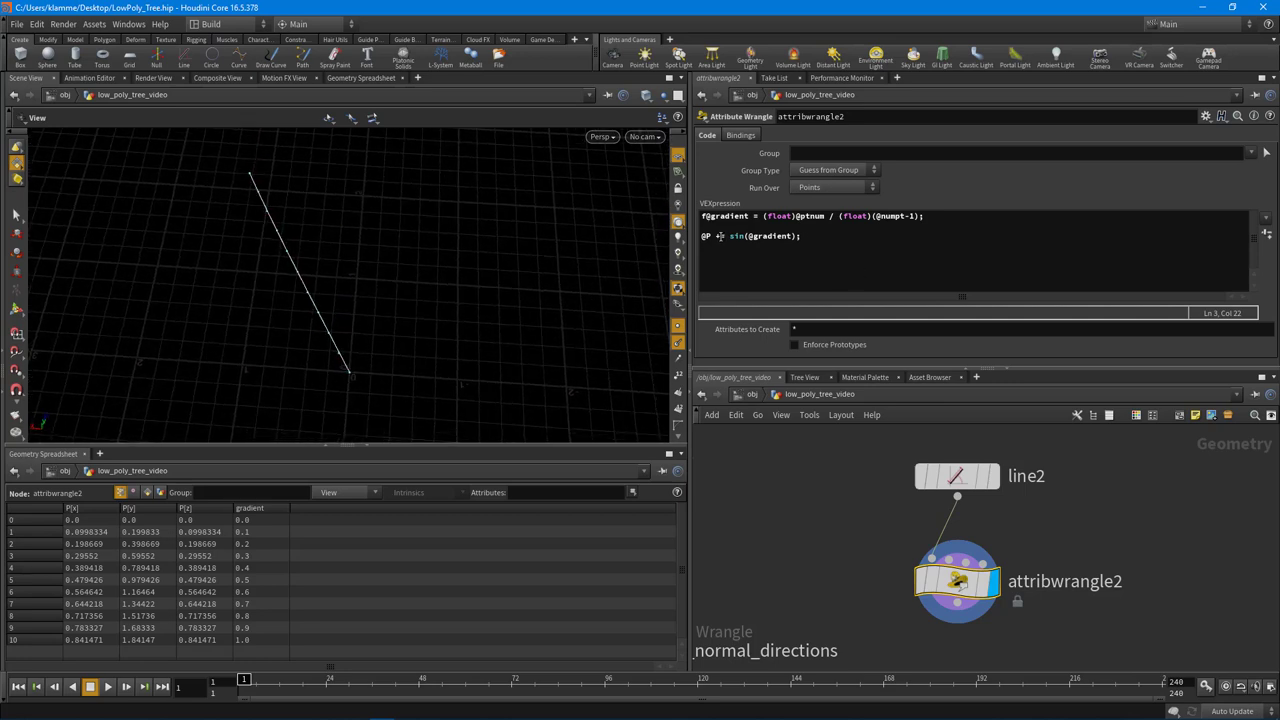
Restrict the offset to @P.x and apply it so the line bends sideways.
{"action": "left_click_drag", "start_coordinate": [714, 236], "coordinate": [701, 236]}
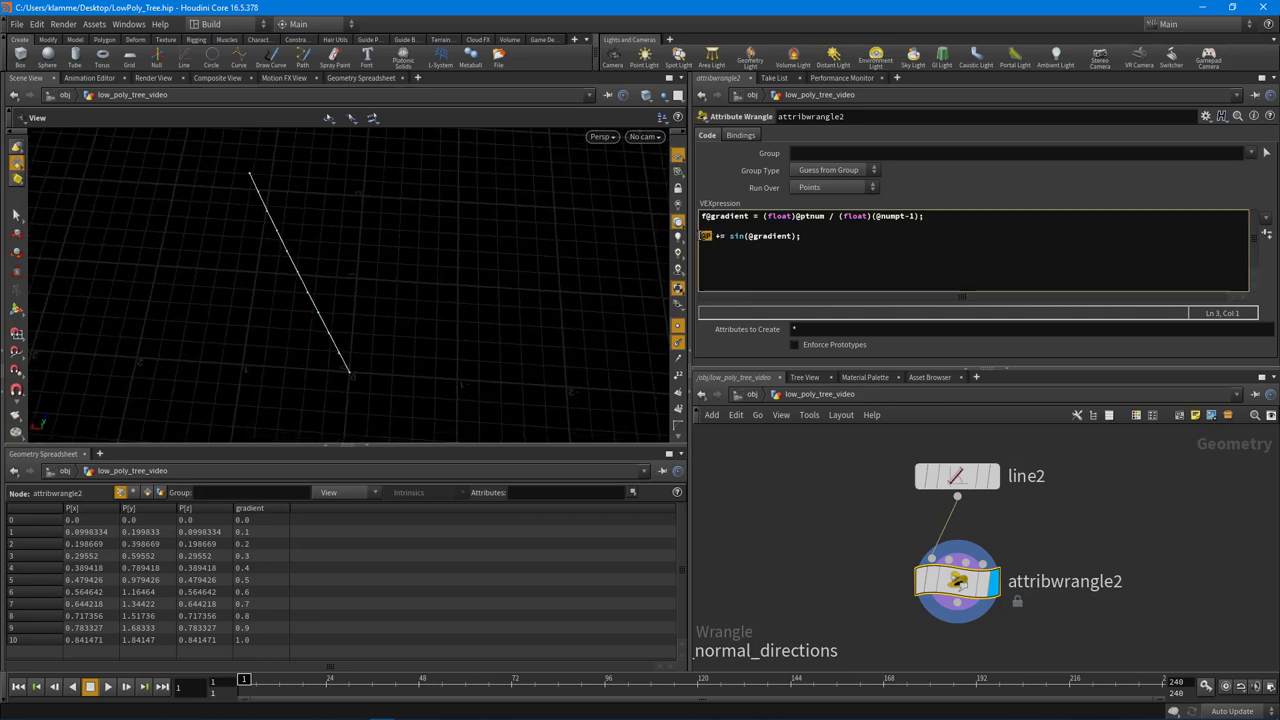
{"action": "left_click", "coordinate": [714, 236]}
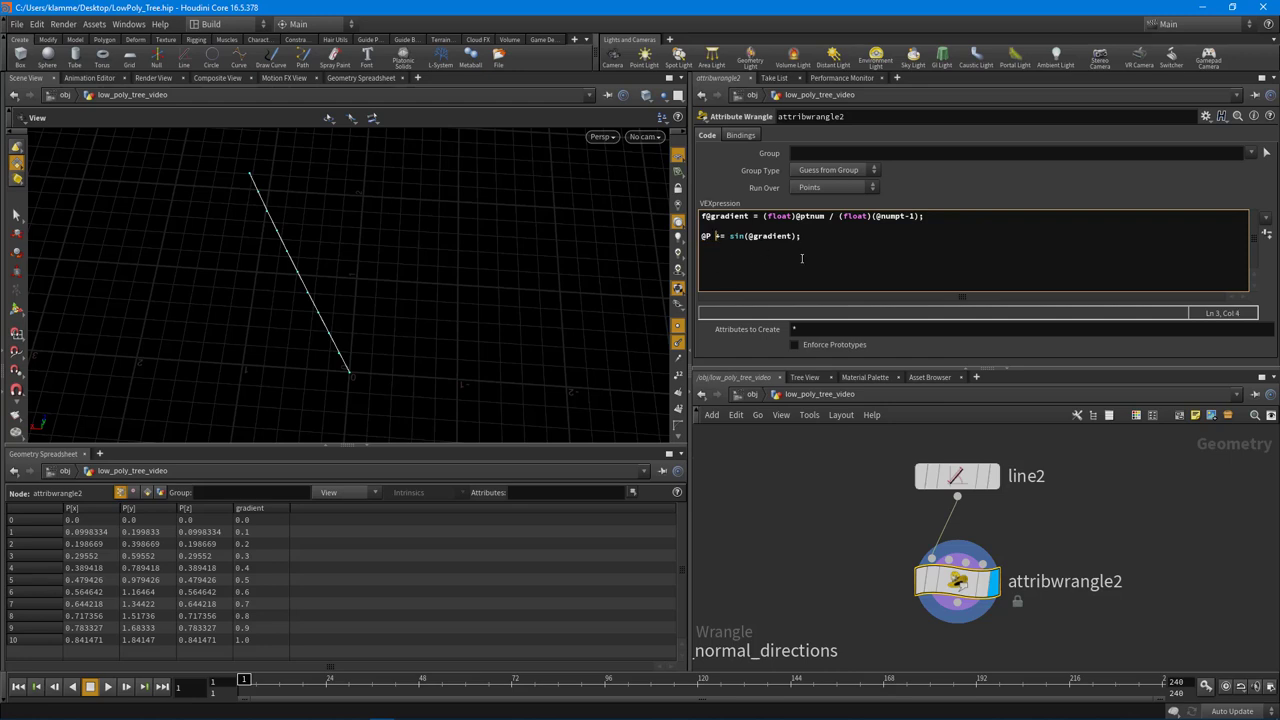
{"action": "type", "text": ".x"}
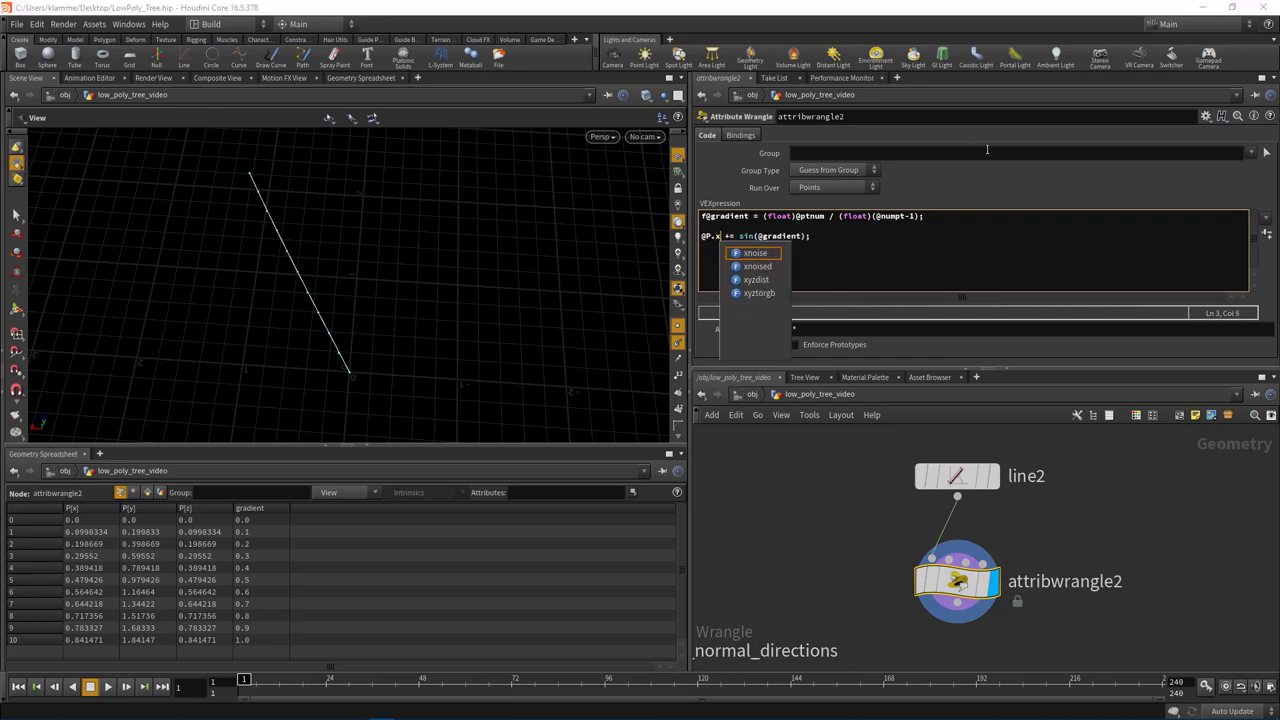
{"action": "left_click", "coordinate": [989, 187]}
{"action": "mouse_move", "coordinate": [312, 356]}
{"action": "left_mouse_down", "text": "alt"}
{"action": "mouse_move", "coordinate": [397, 337]}
{"action": "mouse_move", "coordinate": [371, 354]}
{"action": "mouse_move", "coordinate": [266, 363]}
{"action": "mouse_move", "coordinate": [326, 369]}
{"action": "left_mouse_up", "text": "alt"}
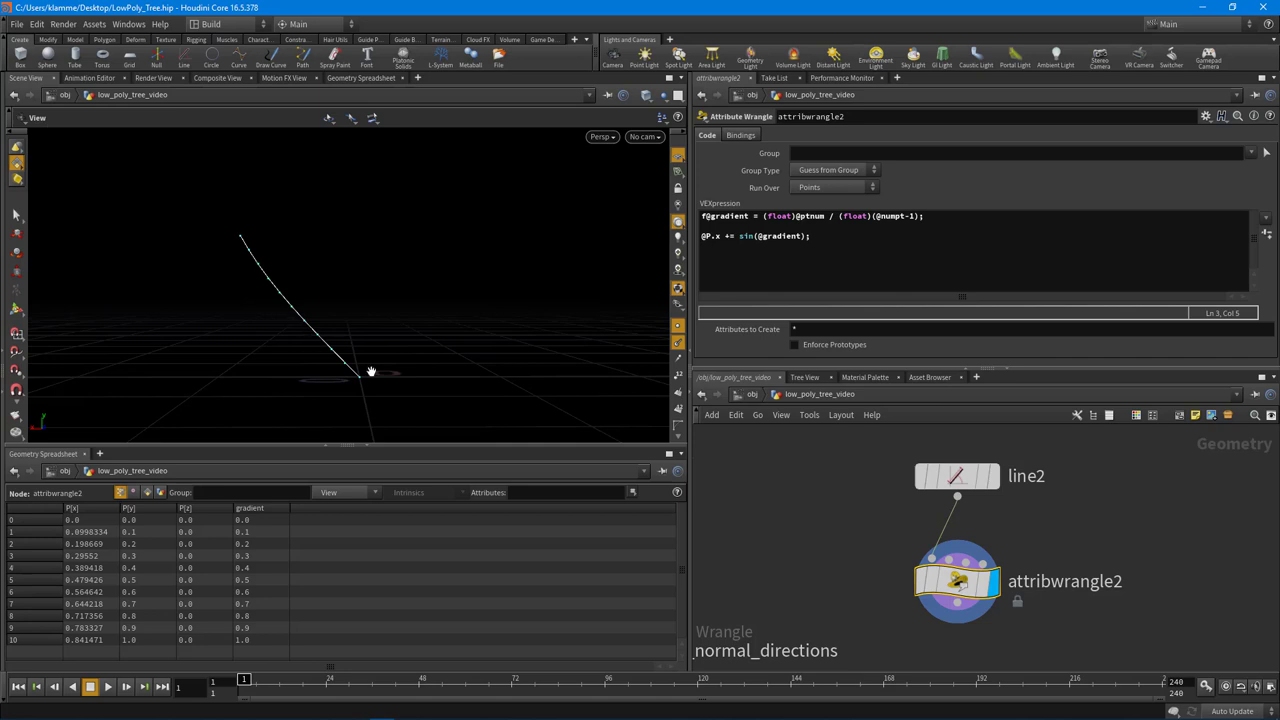
Start multiplying the sine's gradient by chf("frequency") on line 3.
{"action": "left_click", "coordinate": [823, 236]}
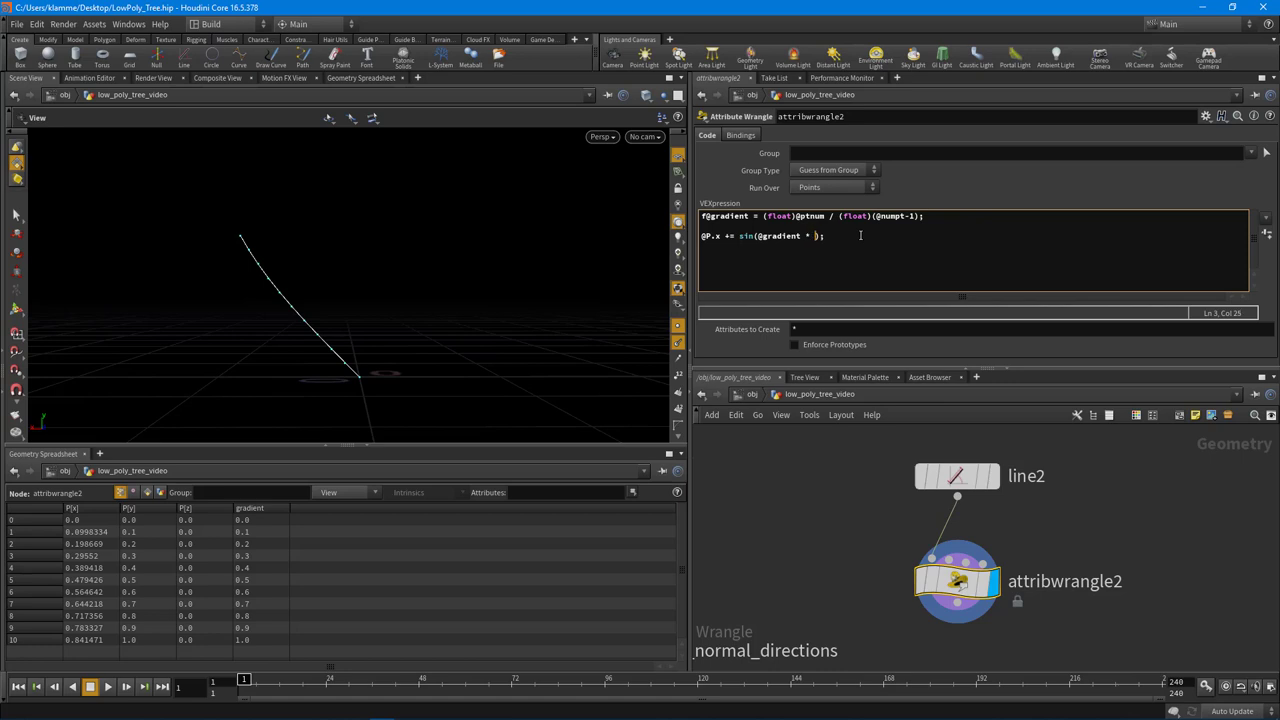
{"action": "type", "text": "chf"}
{"action": "type", "text": "()"}
{"action": "type", "text": "\""}
{"action": "type", "text": "o"}
{"action": "key", "text": "BackSpace"}
{"action": "type", "text": "fre"}
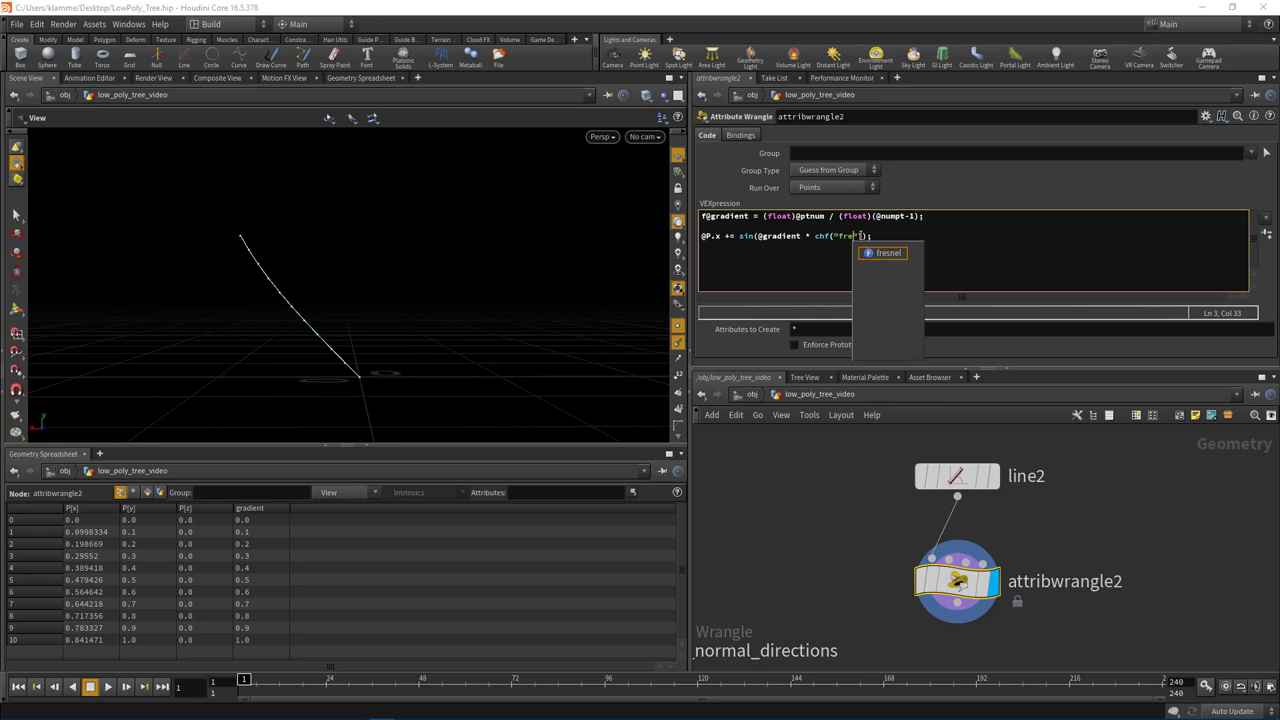
{"action": "type", "text": "que"}
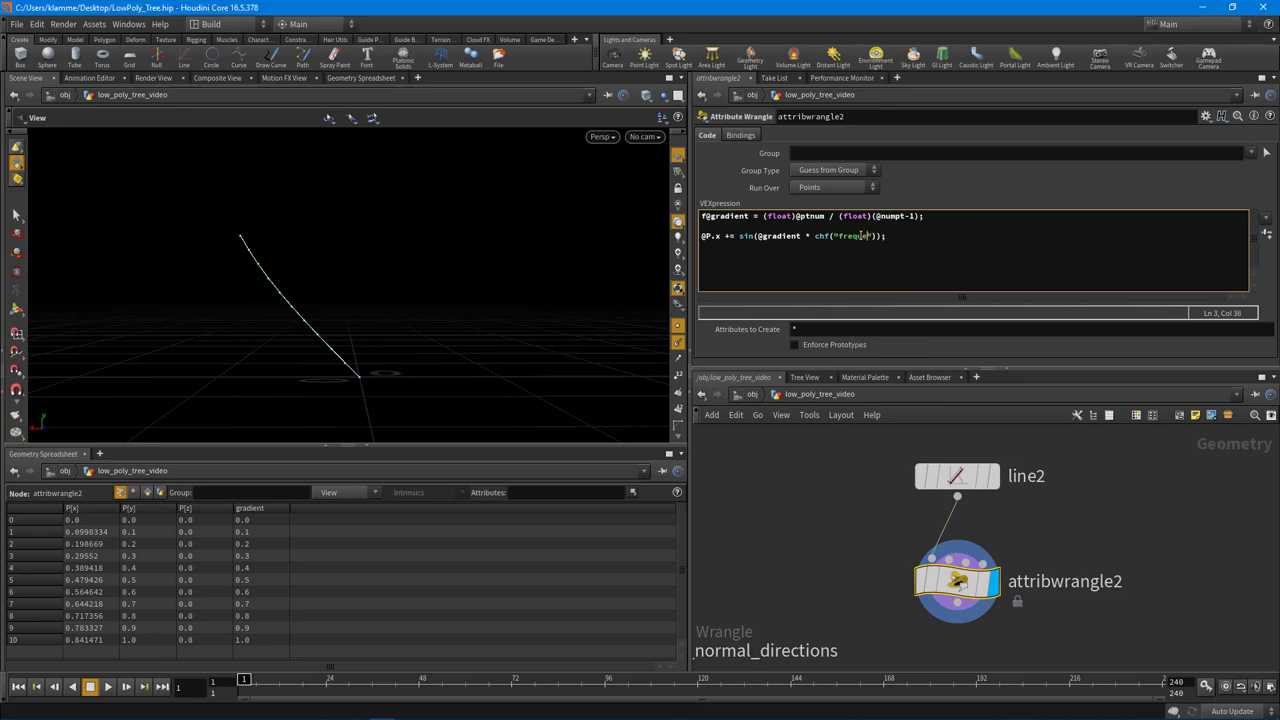
{"action": "type", "text": "ncy"}
Create the Frequency parameter from the code and raise it so the line zigzags.
{"action": "left_click", "coordinate": [973, 205]}
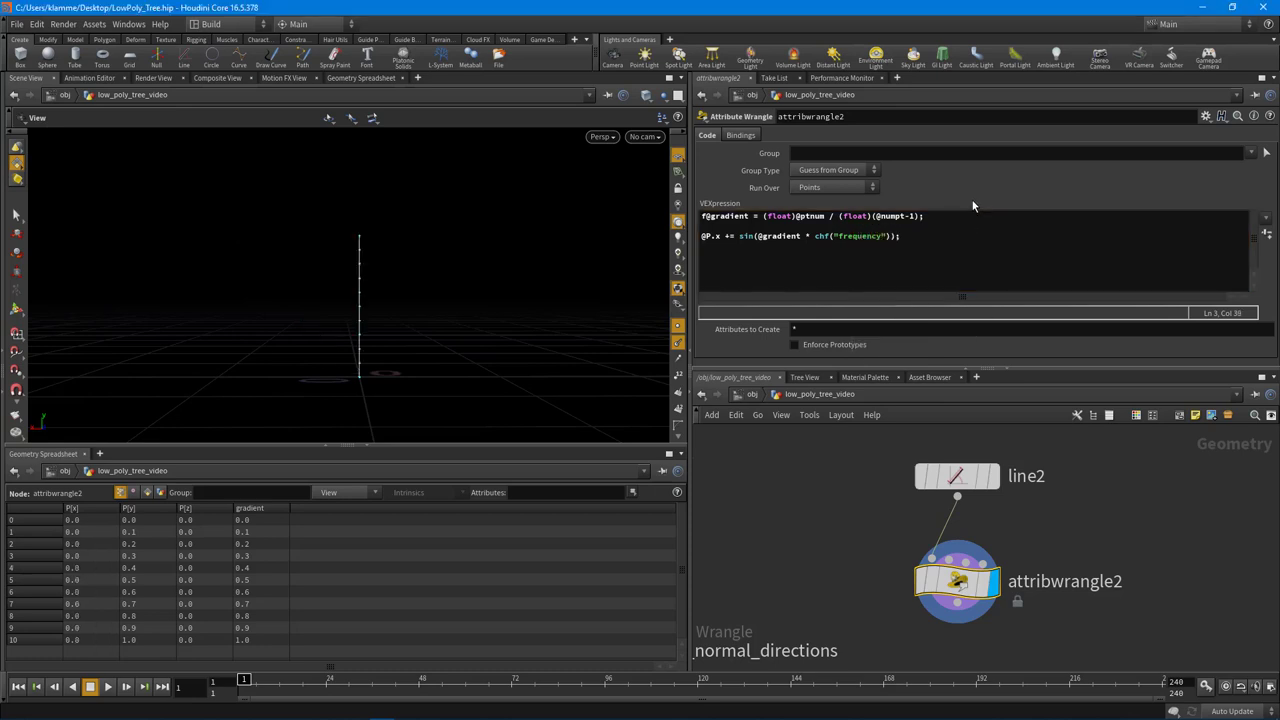
{"action": "left_click", "coordinate": [1266, 234]}
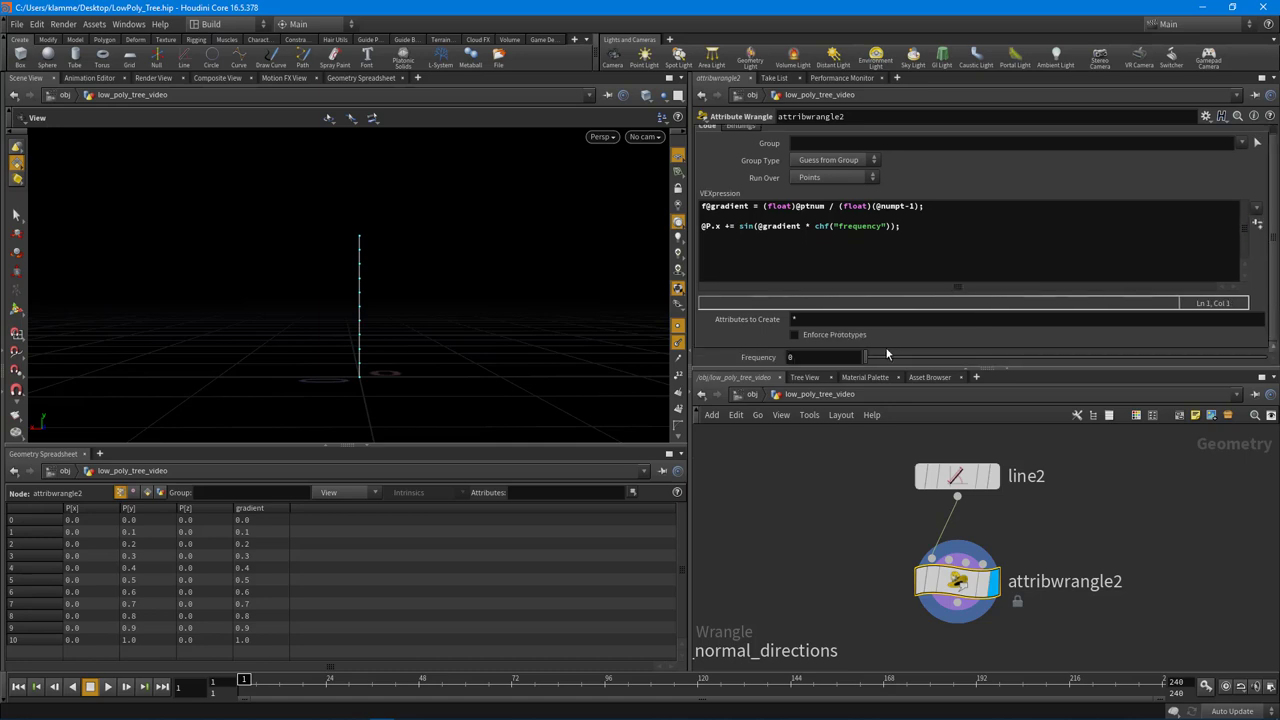
{"action": "left_click_drag", "start_coordinate": [868, 357], "coordinate": [1080, 356]}
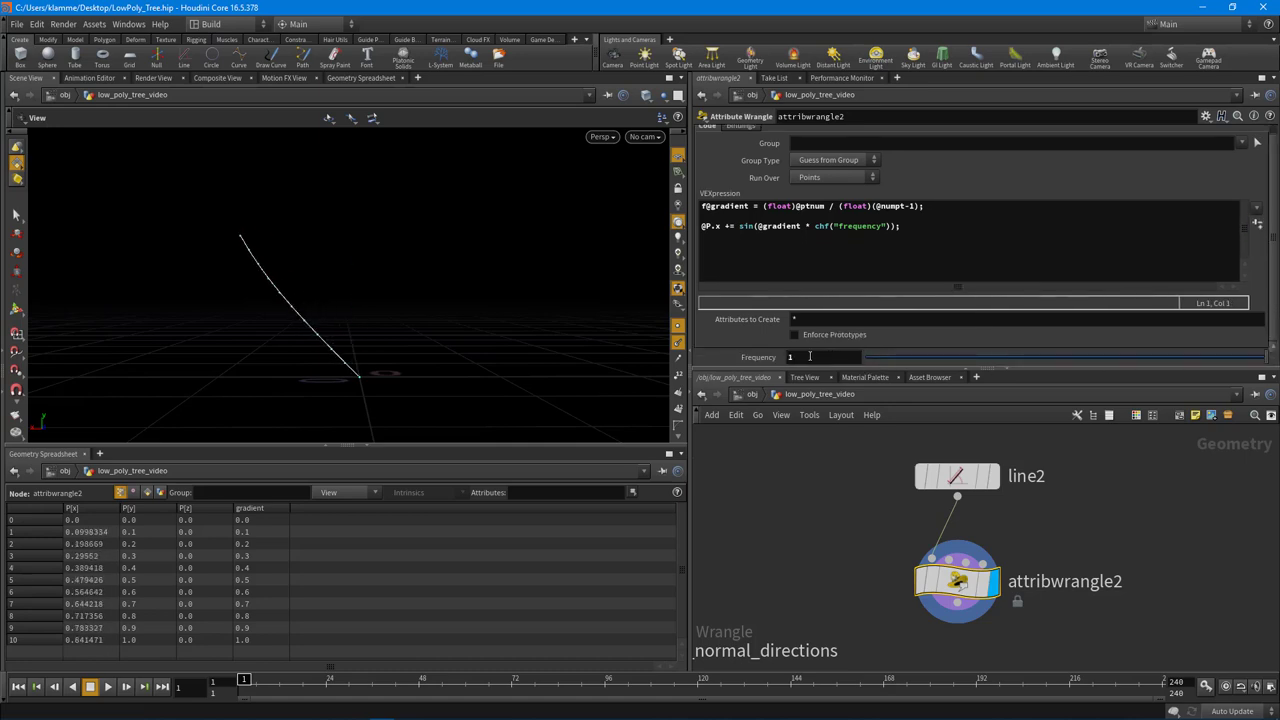
{"action": "middle_click_drag", "start_coordinate": [810, 356], "coordinate": [91, 329]}
Increase line2's points from 11 to 50 for a smoother curve.
{"action": "left_click", "coordinate": [957, 476]}
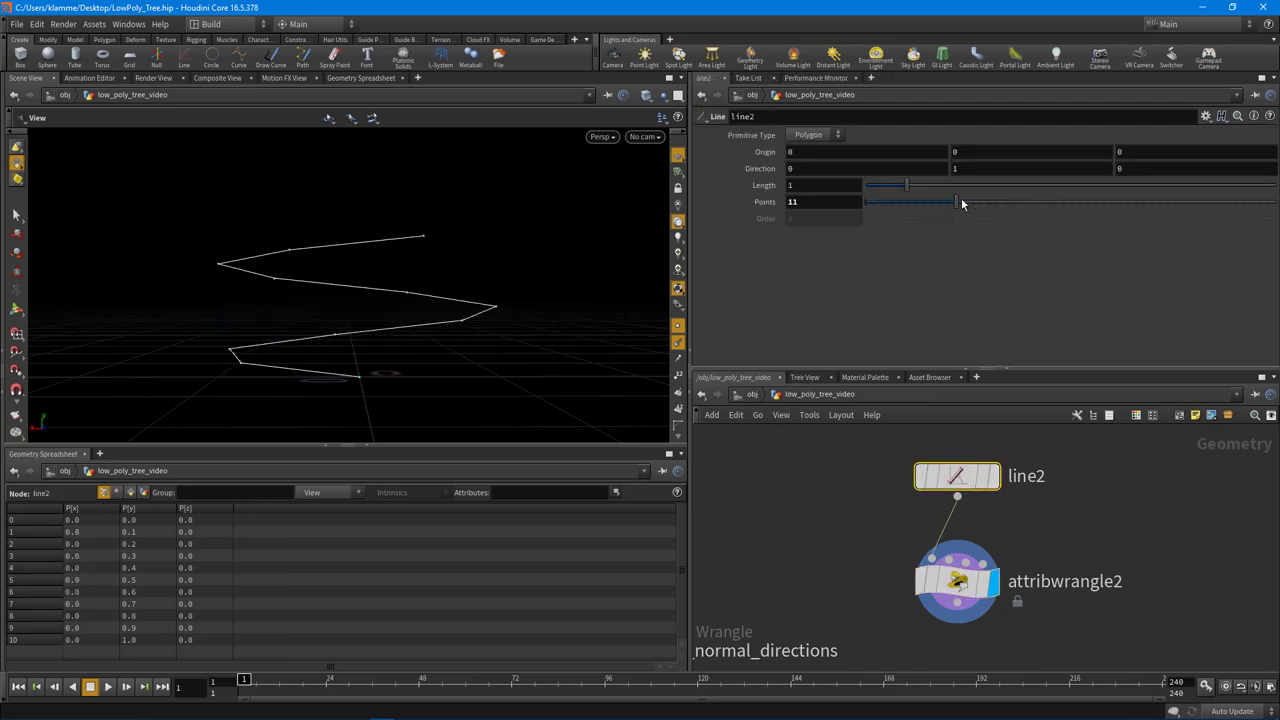
{"action": "left_click_drag", "start_coordinate": [961, 203], "coordinate": [1270, 203]}
{"action": "left_click_drag", "start_coordinate": [488, 330], "coordinate": [417, 346]}
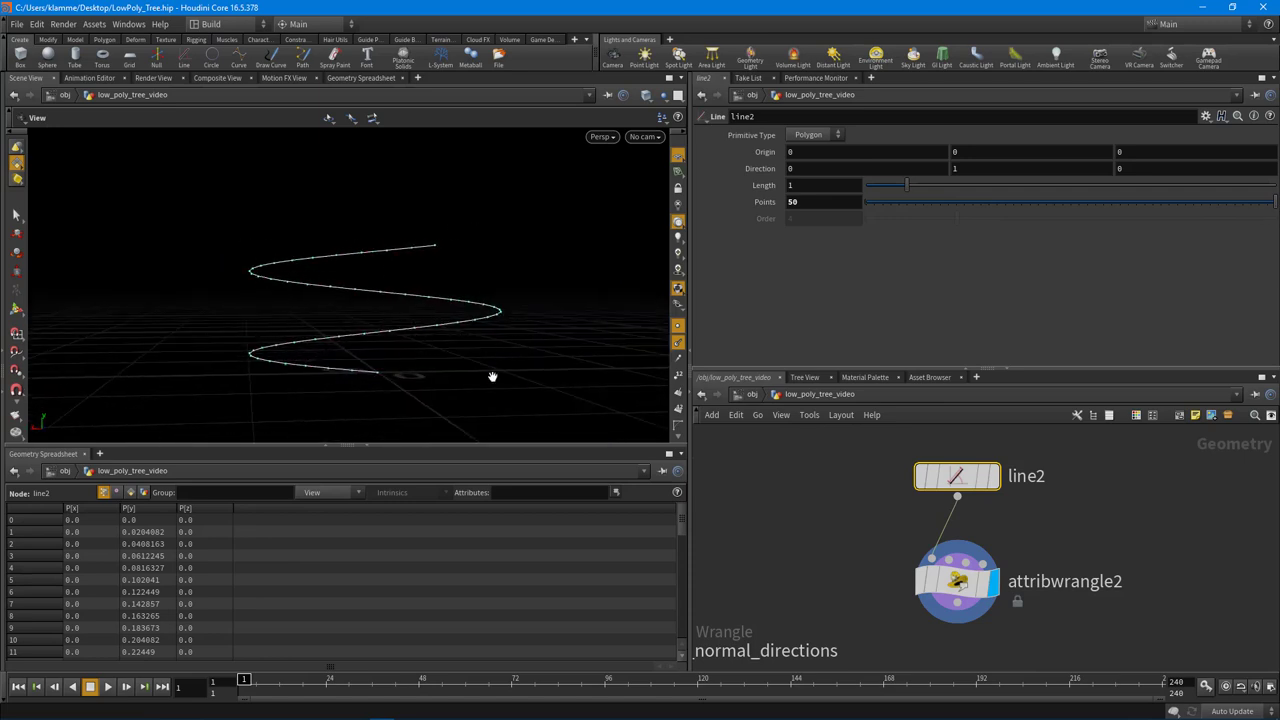
Append * chf("globalFreq") to the end of the sine line.
{"action": "left_click", "coordinate": [957, 581]}
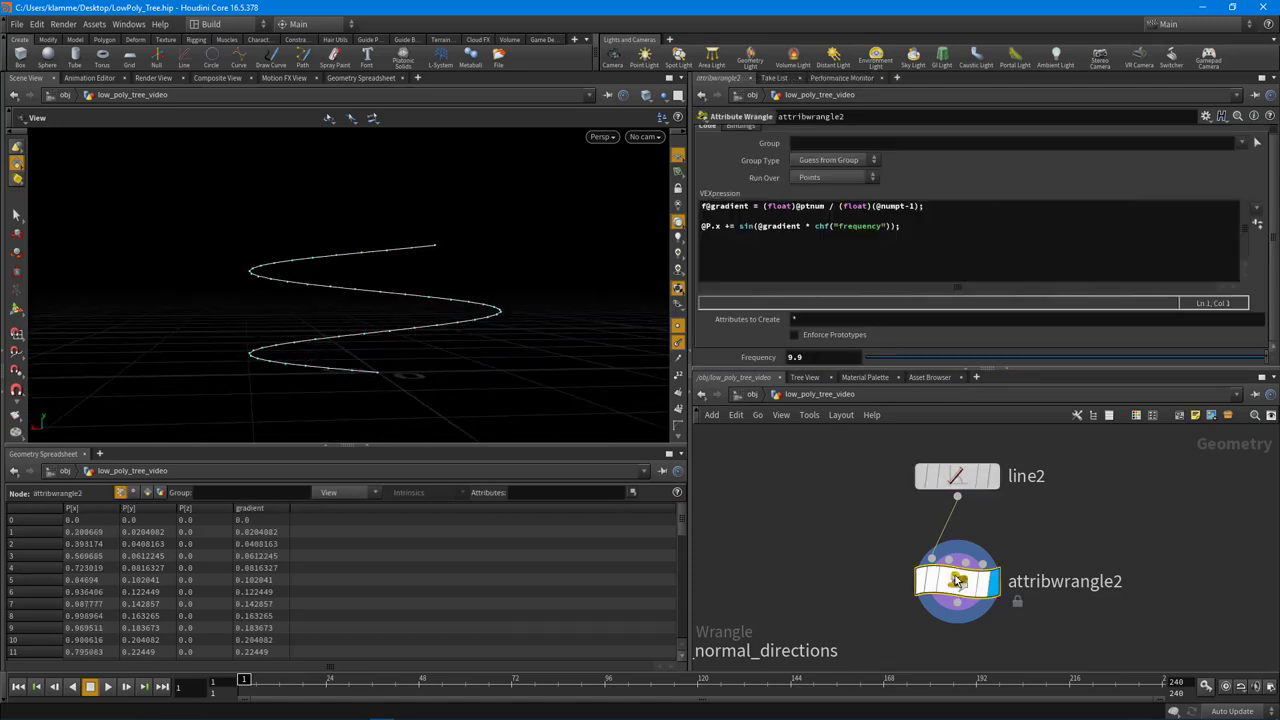
{"action": "left_click", "coordinate": [898, 226]}
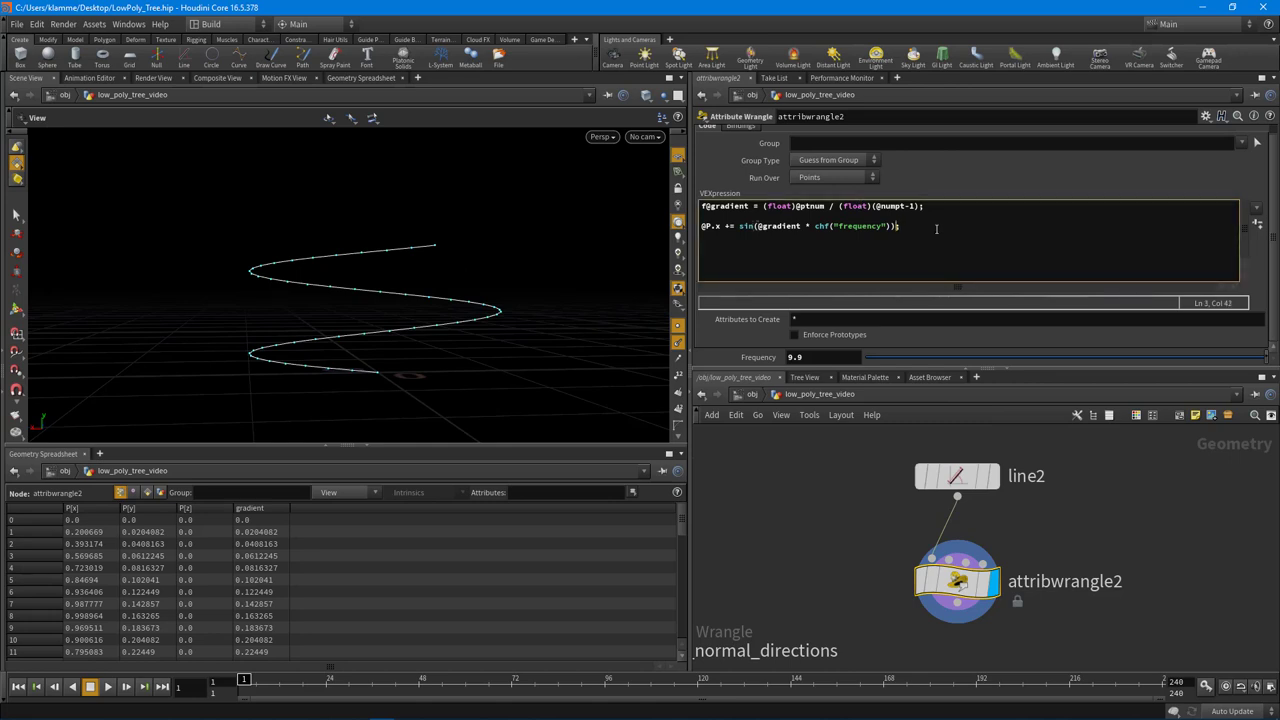
{"action": "type", "text": "* chf(\"a"}
{"action": "type", "text": "lobalFreq"}
Create the globalFreq slider, then rename that channel to Amplitude in the code.
{"action": "left_click", "coordinate": [1257, 224]}
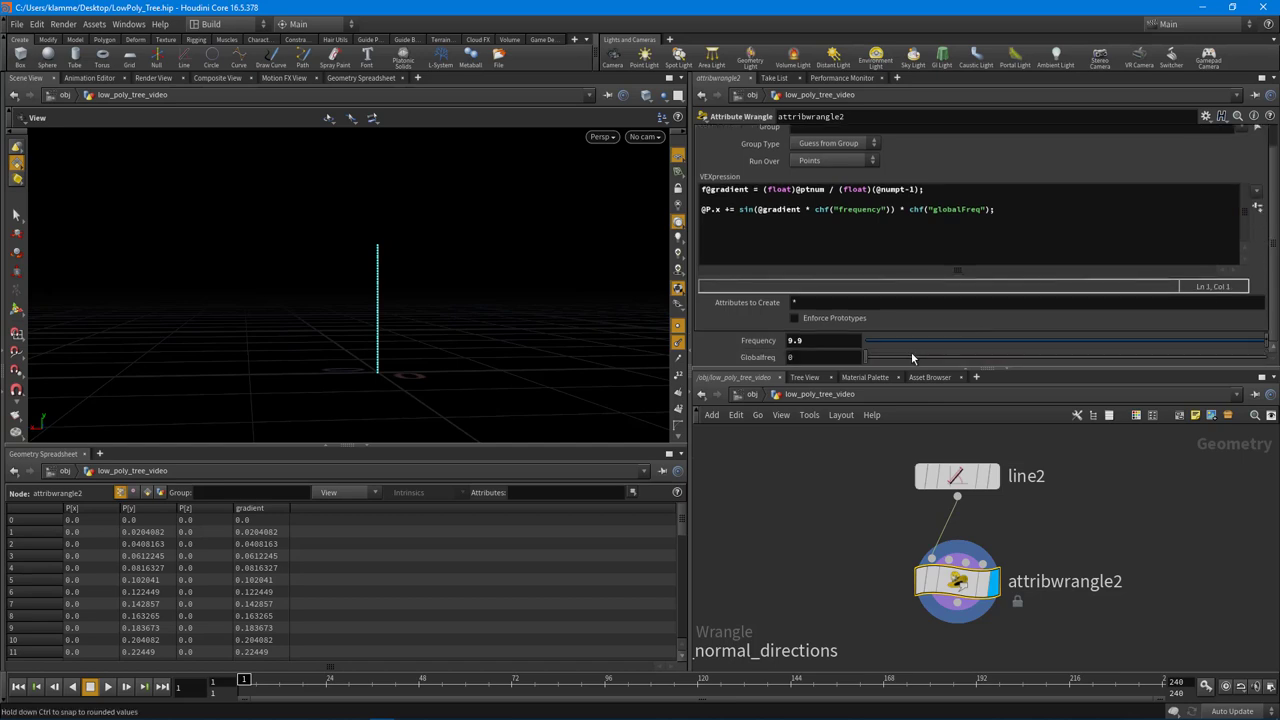
{"action": "mouse_move", "coordinate": [873, 357]}
{"action": "left_mouse_down"}
{"action": "mouse_move", "coordinate": [935, 358]}
{"action": "mouse_move", "coordinate": [887, 358]}
{"action": "left_mouse_up"}
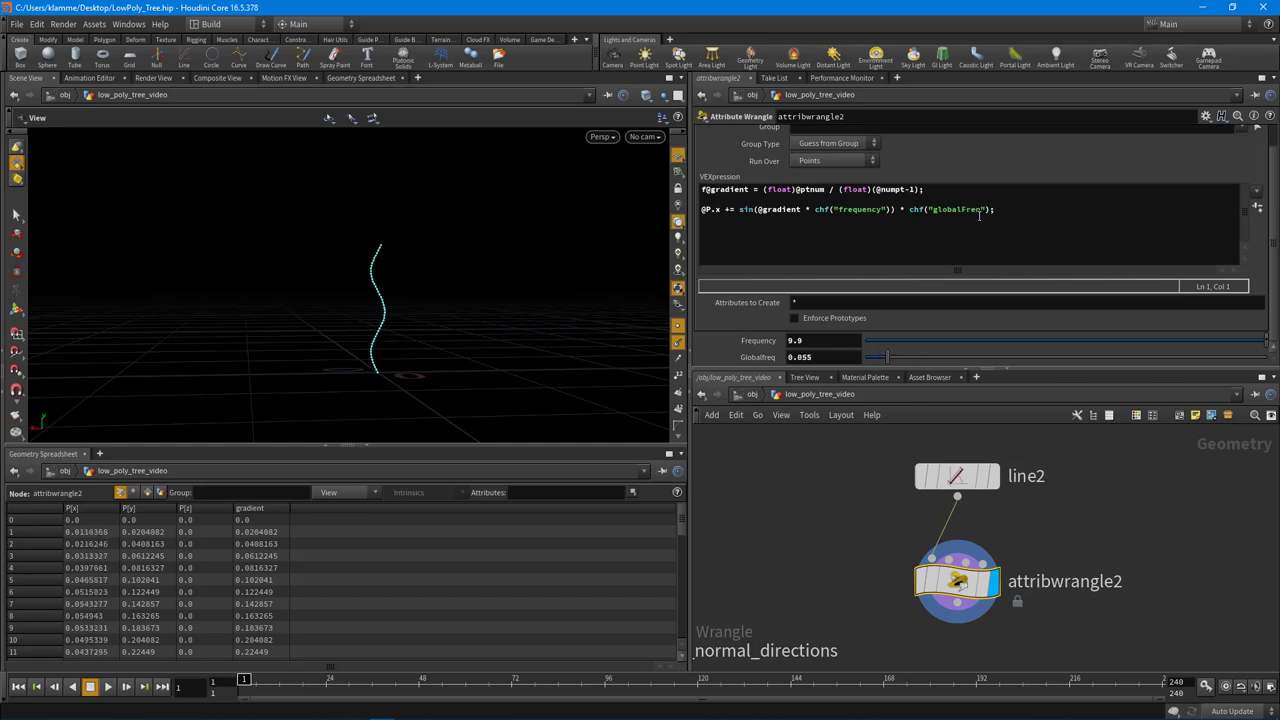
{"action": "left_click", "coordinate": [980, 214]}
{"action": "key", "text": "BackSpace"}
{"action": "key", "text": "BackSpace"}
{"action": "key", "text": "BackSpace"}
{"action": "key", "text": "BackSpace"}
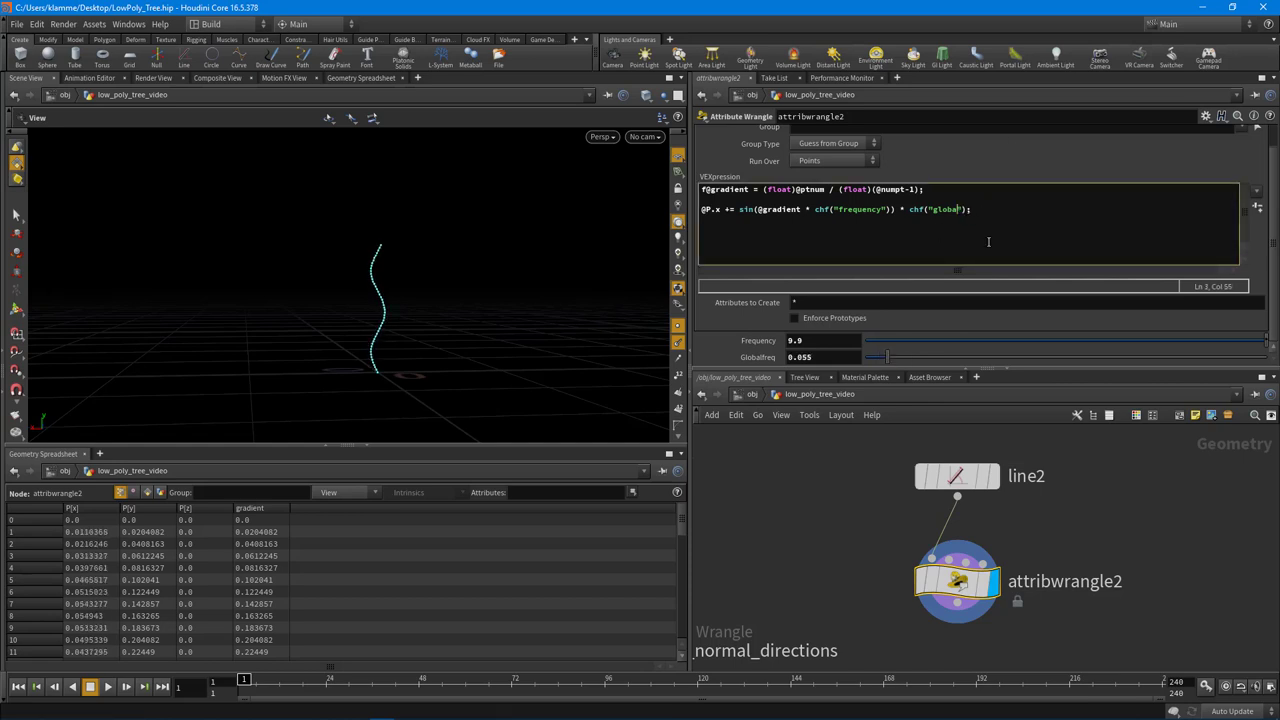
{"action": "key", "text": "BackSpace"}
{"action": "key", "text": "BackSpace"}
{"action": "key", "text": "BackSpace"}
{"action": "key", "text": "BackSpace"}
{"action": "key", "text": "BackSpace"}
{"action": "type", "text": "Amplitude"}
Create the Amplitude slider and set Amplitude 0.09 and Frequency 19.9 for a tight wave.
{"action": "left_click", "coordinate": [1257, 207]}
{"action": "scroll", "coordinate": [1262, 200], "scroll_direction": "down", "scroll_amount": 1}
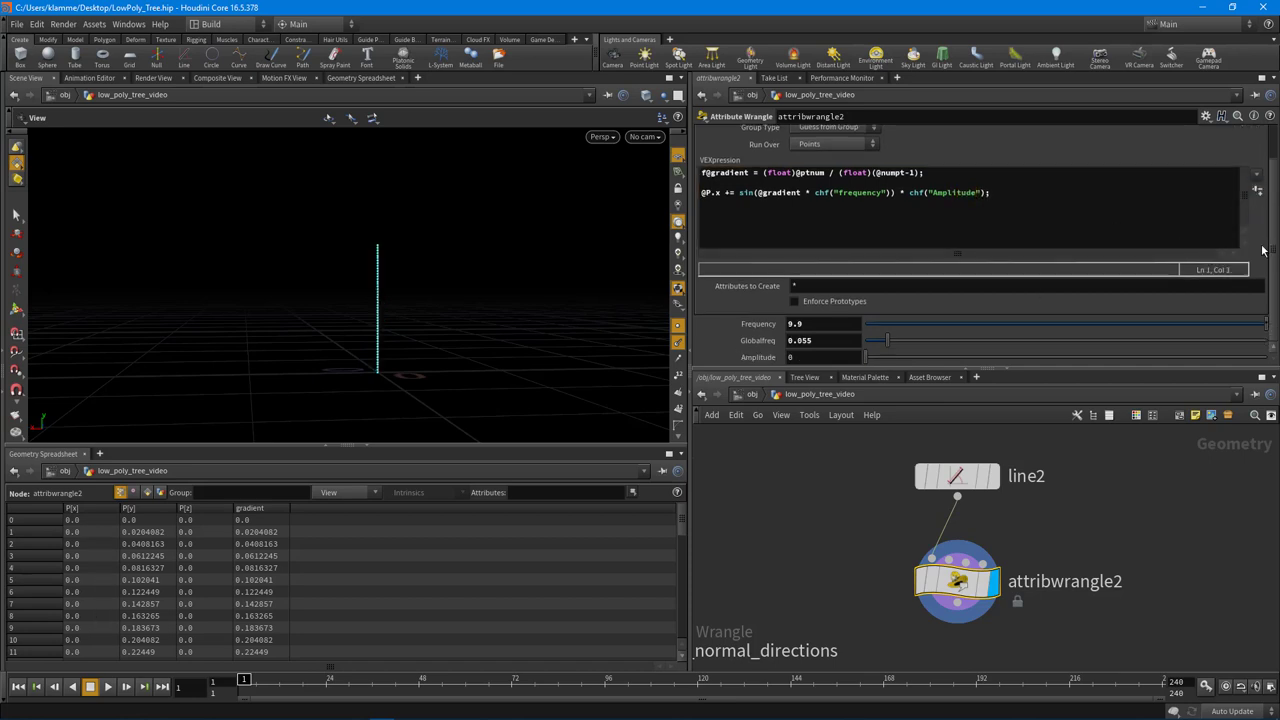
{"action": "left_click", "coordinate": [1256, 176]}
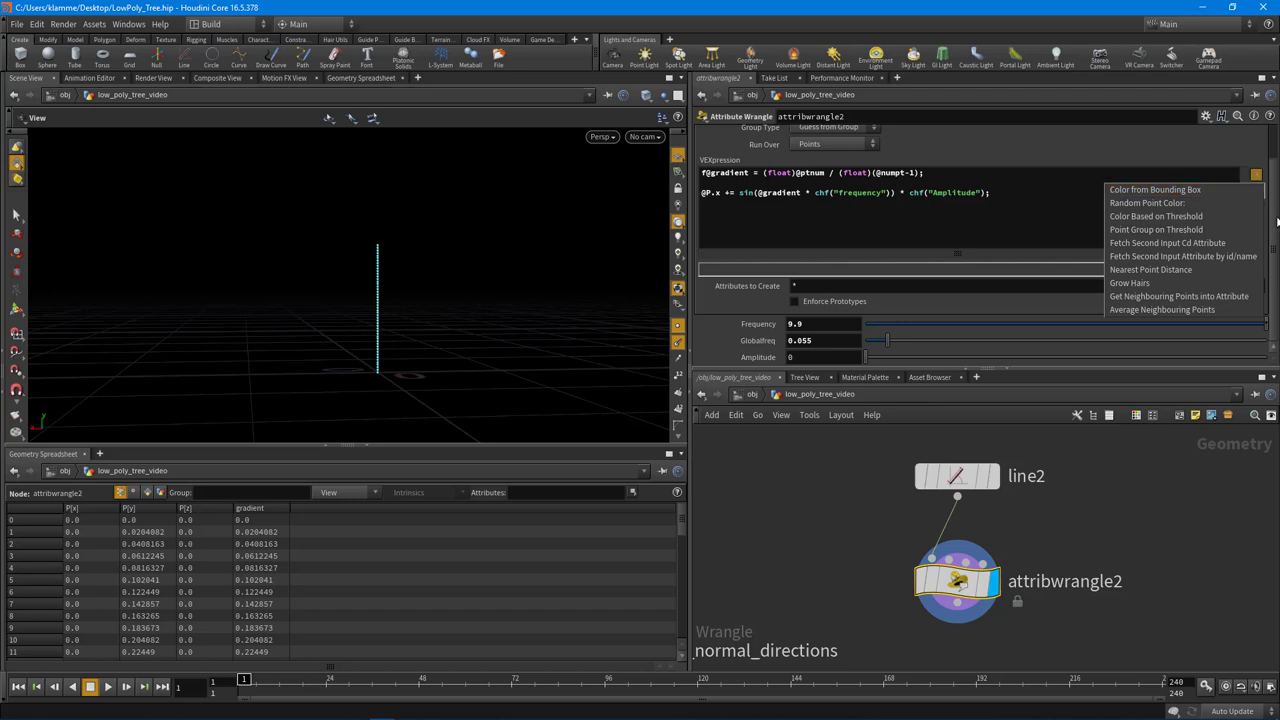
{"action": "left_click", "coordinate": [1257, 178]}
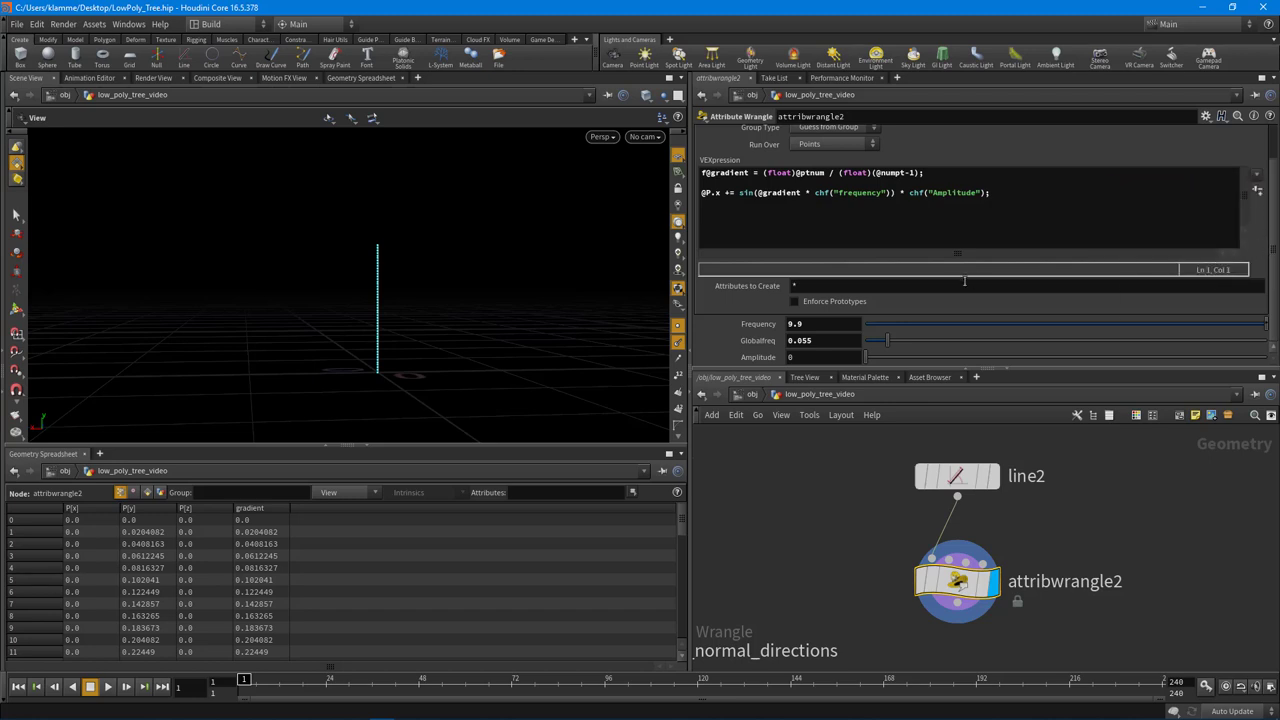
{"action": "left_click_drag", "start_coordinate": [867, 358], "coordinate": [891, 366]}
{"action": "middle_click_drag", "start_coordinate": [843, 324], "coordinate": [809, 263]}
{"action": "left_click_drag", "start_coordinate": [420, 291], "coordinate": [434, 320]}
{"action": "left_click_drag", "start_coordinate": [586, 257], "coordinate": [480, 286]}
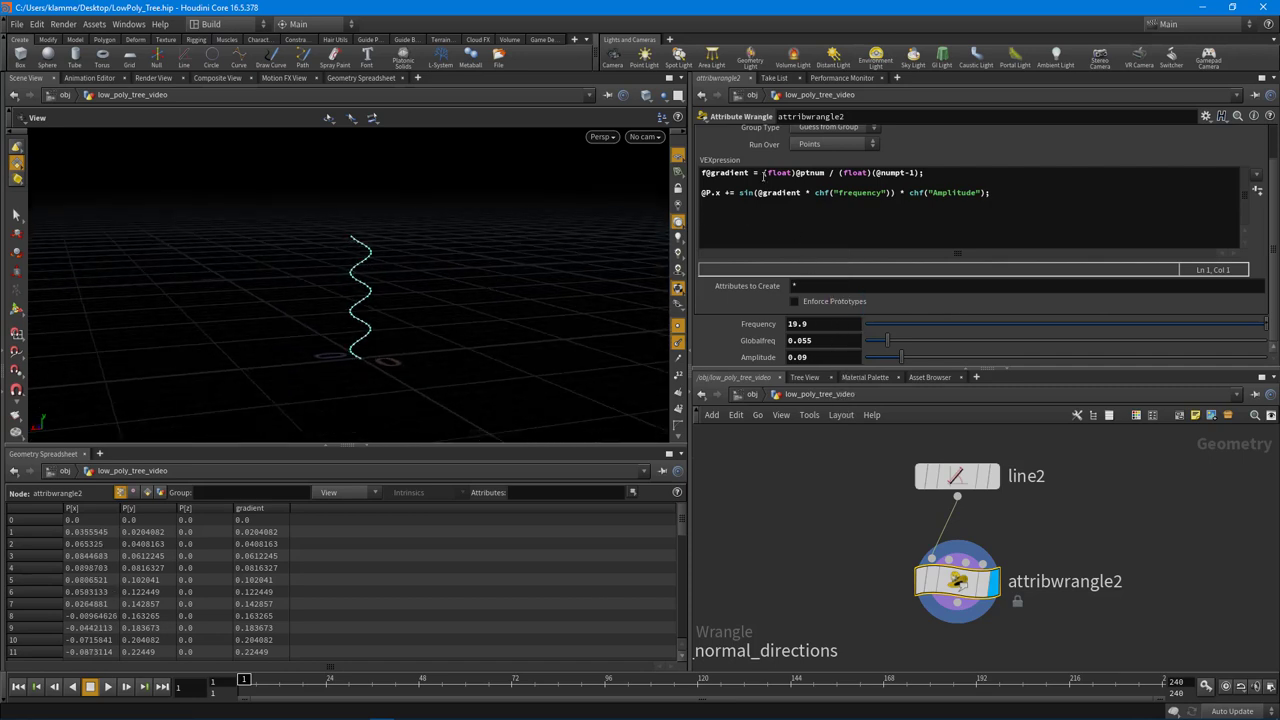
{"action": "left_click_drag", "start_coordinate": [993, 192], "coordinate": [701, 192]}
{"action": "key", "text": "ctrl+c"}
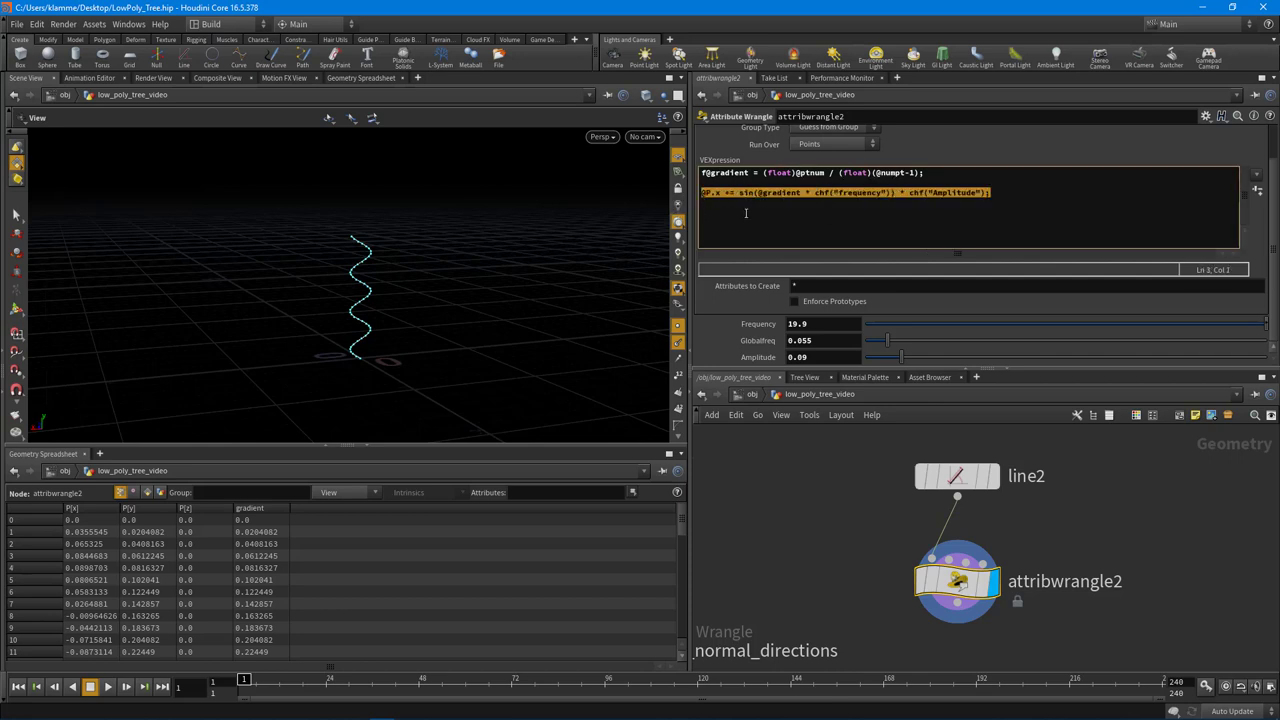
Duplicate the sine offset line and change the copy to drive @P.z.
{"action": "left_click", "coordinate": [1013, 193]}
{"action": "key", "text": "Return"}
{"action": "key", "text": "ctrl+v"}
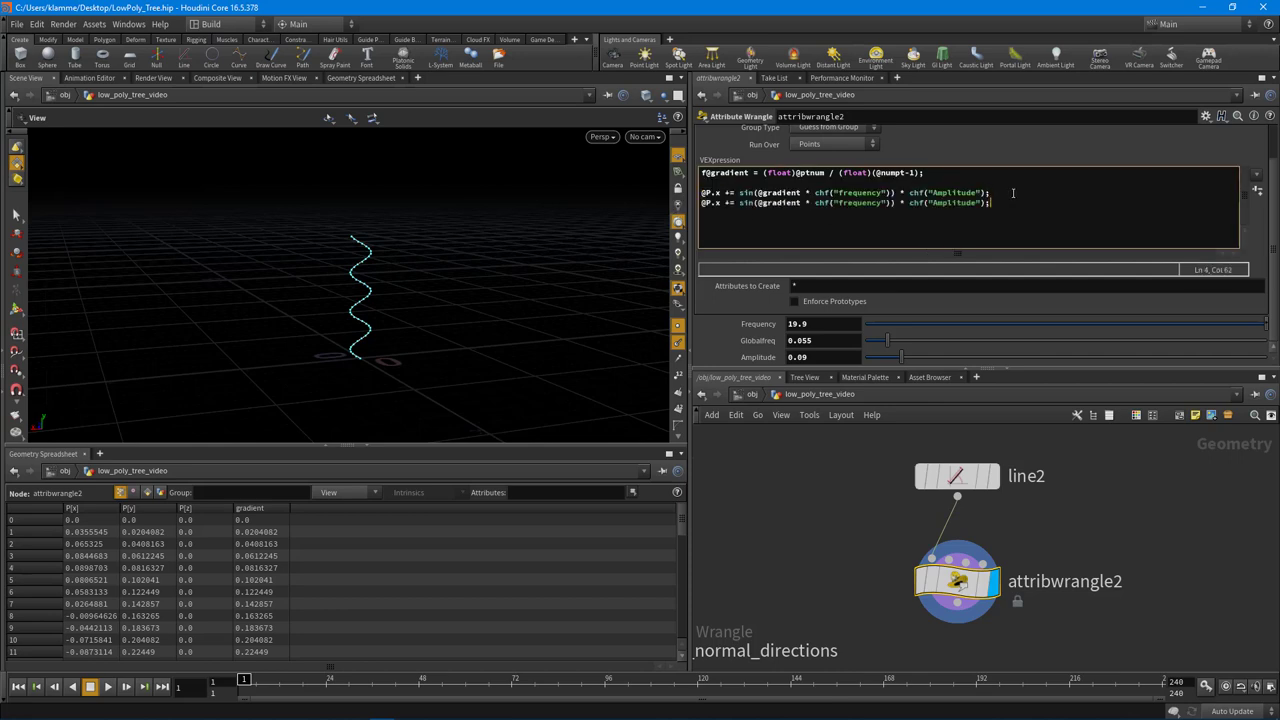
{"action": "left_click", "coordinate": [719, 204]}
{"action": "key", "text": "Left"}
{"action": "key", "text": "BackSpace"}
{"action": "type", "text": "."}
{"action": "key", "text": "Delete"}
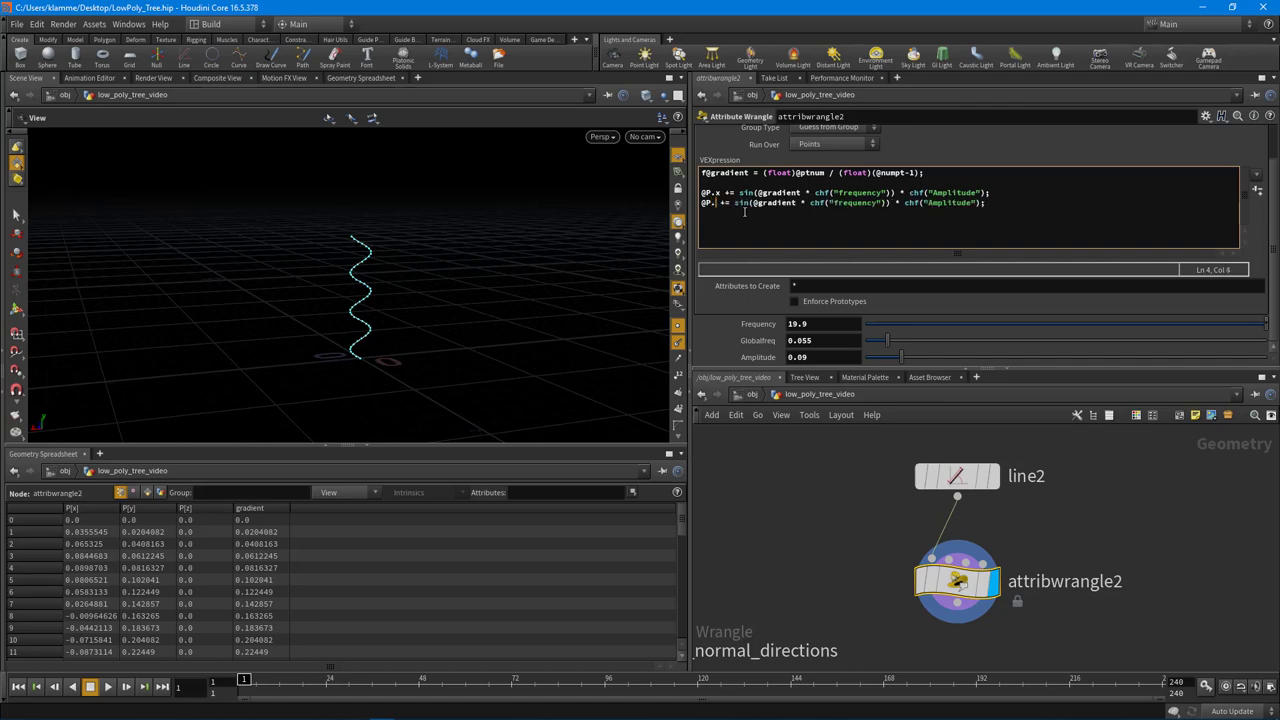
{"action": "type", "text": "z"}
Swap sin for cos on the @P.z line and apply it to coil the line into a spiral.
{"action": "left_click", "coordinate": [753, 203]}
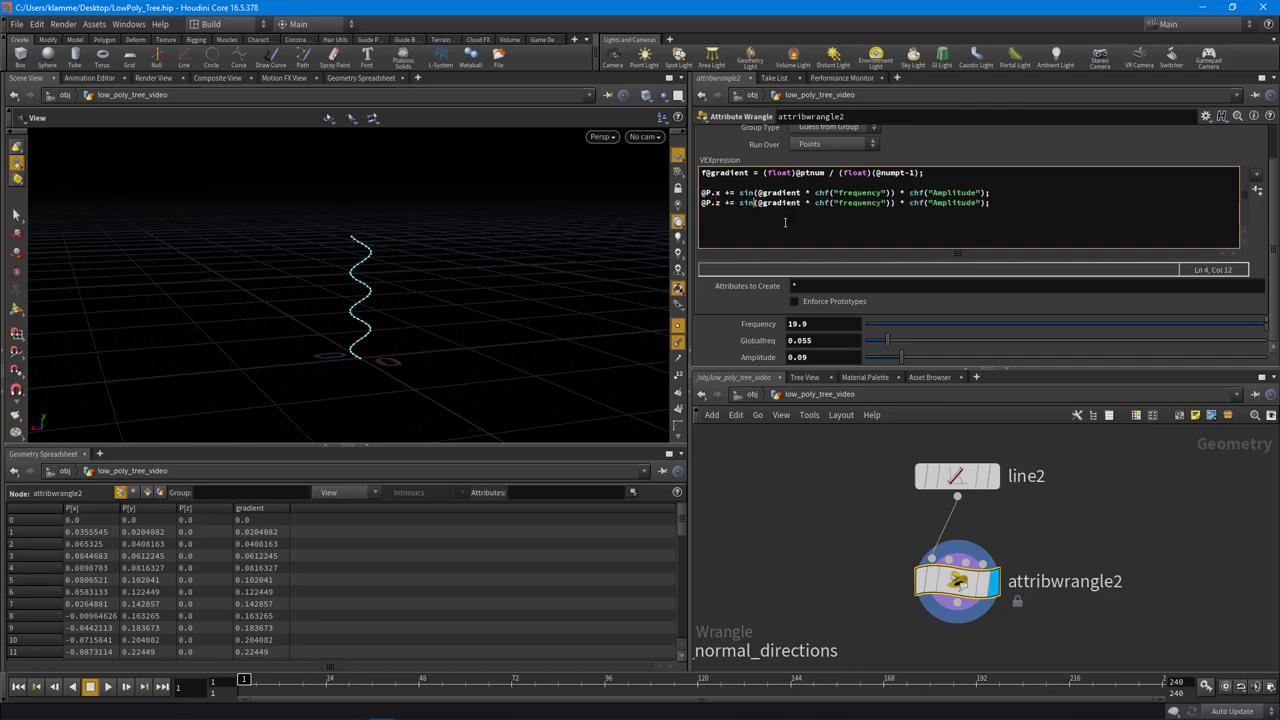
{"action": "key", "text": "BackSpace"}
{"action": "key", "text": "BackSpace"}
{"action": "key", "text": "BackSpace"}
{"action": "type", "text": "cos"}
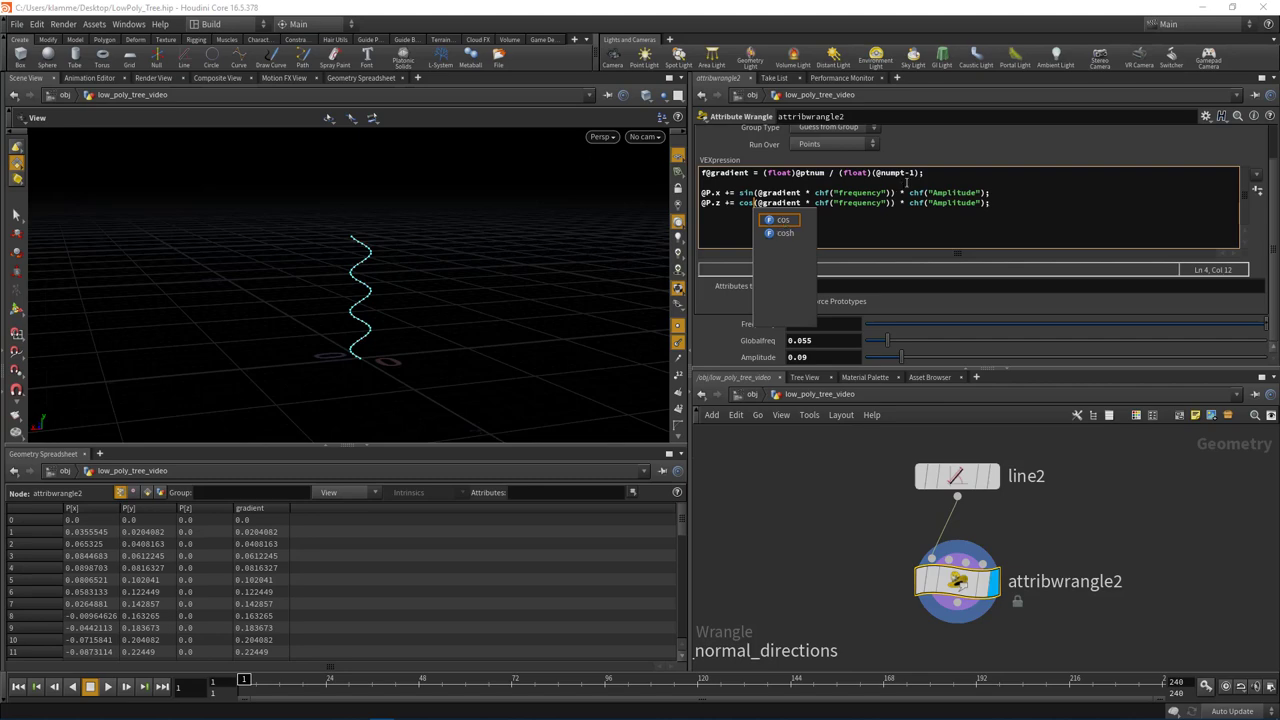
{"action": "left_click", "coordinate": [1014, 138]}
{"action": "left_click_drag", "start_coordinate": [414, 346], "coordinate": [500, 300]}
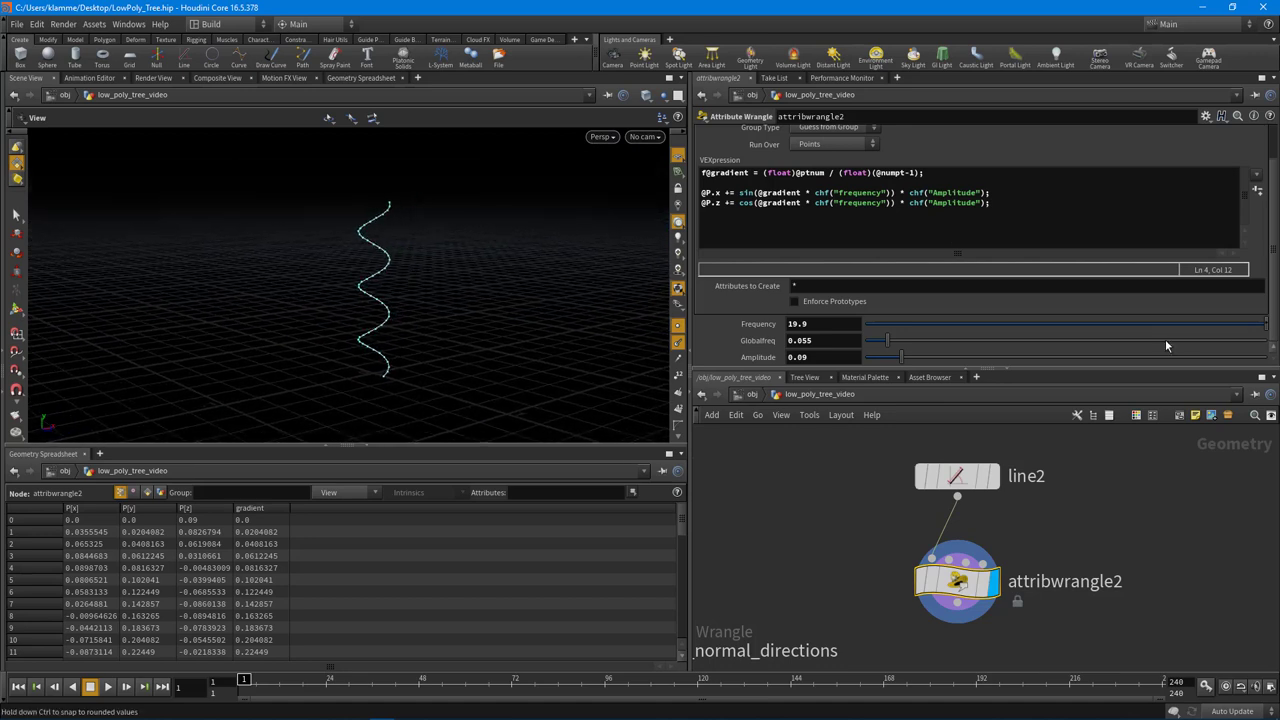
Shorten line2, then delete the line2 and attribwrangle2 test nodes.
{"action": "left_click", "coordinate": [930, 477]}
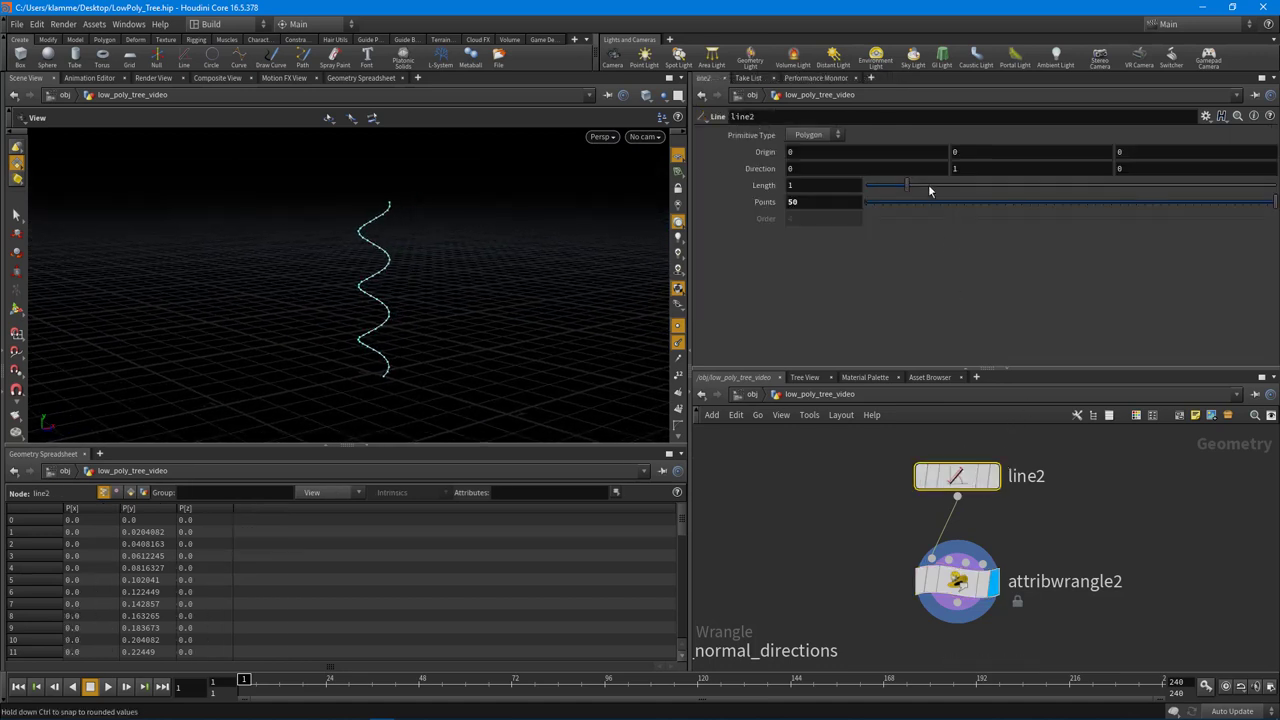
{"action": "mouse_move", "coordinate": [901, 186]}
{"action": "left_mouse_down"}
{"action": "mouse_move", "coordinate": [880, 195]}
{"action": "mouse_move", "coordinate": [900, 191]}
{"action": "left_mouse_up"}
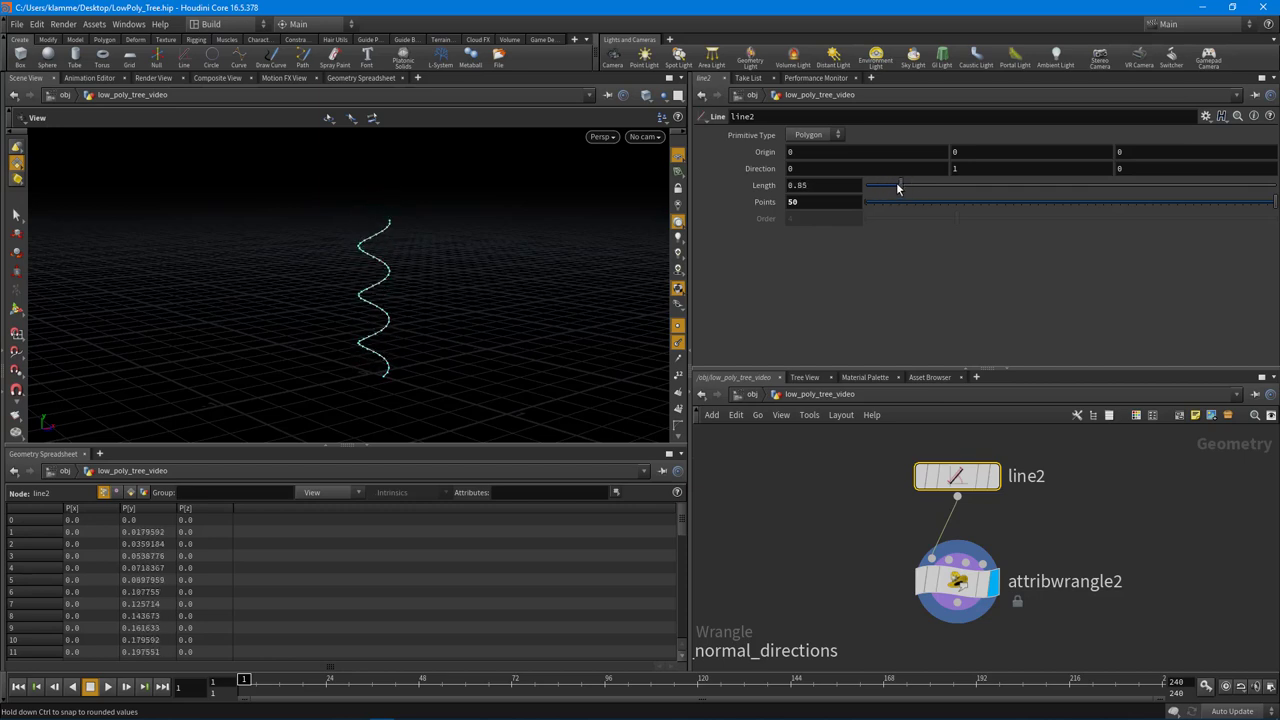
{"action": "left_click_drag", "start_coordinate": [1023, 368], "coordinate": [1023, 247]}
{"action": "scroll", "coordinate": [1151, 422], "scroll_direction": "down", "scroll_amount": 3}
{"action": "left_click_drag", "start_coordinate": [1150, 382], "coordinate": [1008, 545]}
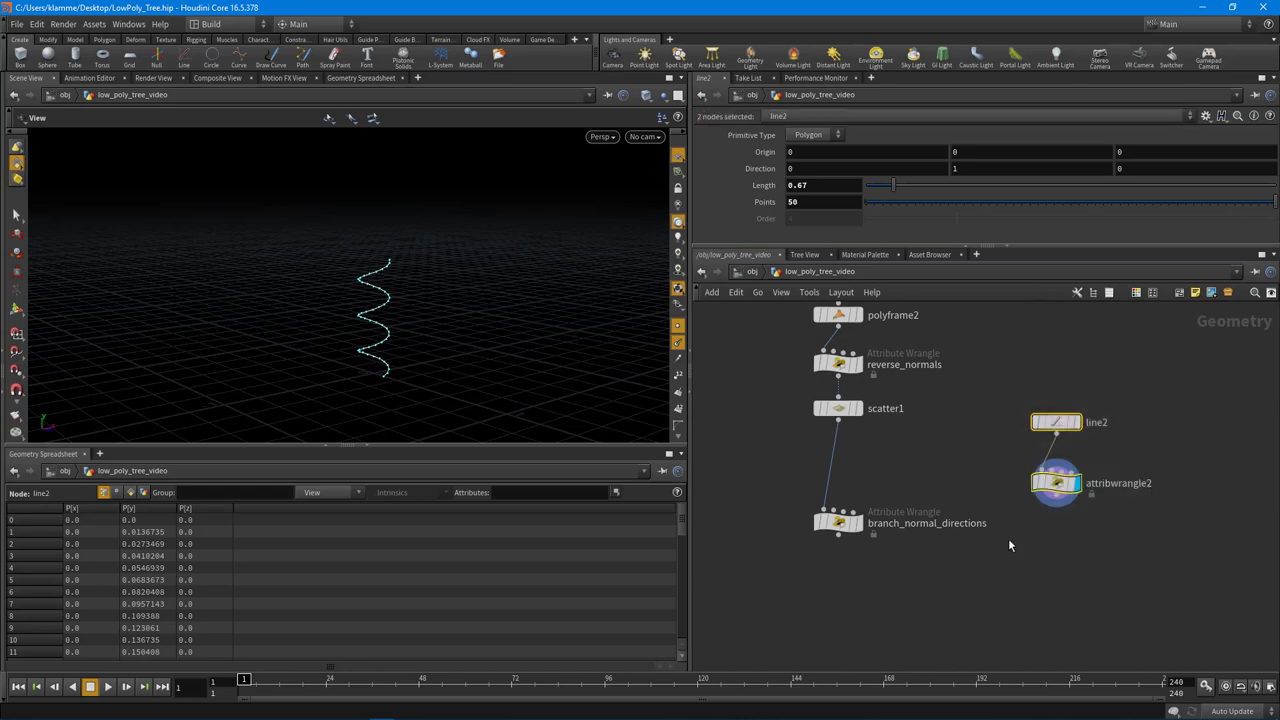
{"action": "key", "text": "Delete"}
Display branch_normal_directions, frame its points, and reveal its code parameters.
{"action": "left_click", "coordinate": [853, 522]}
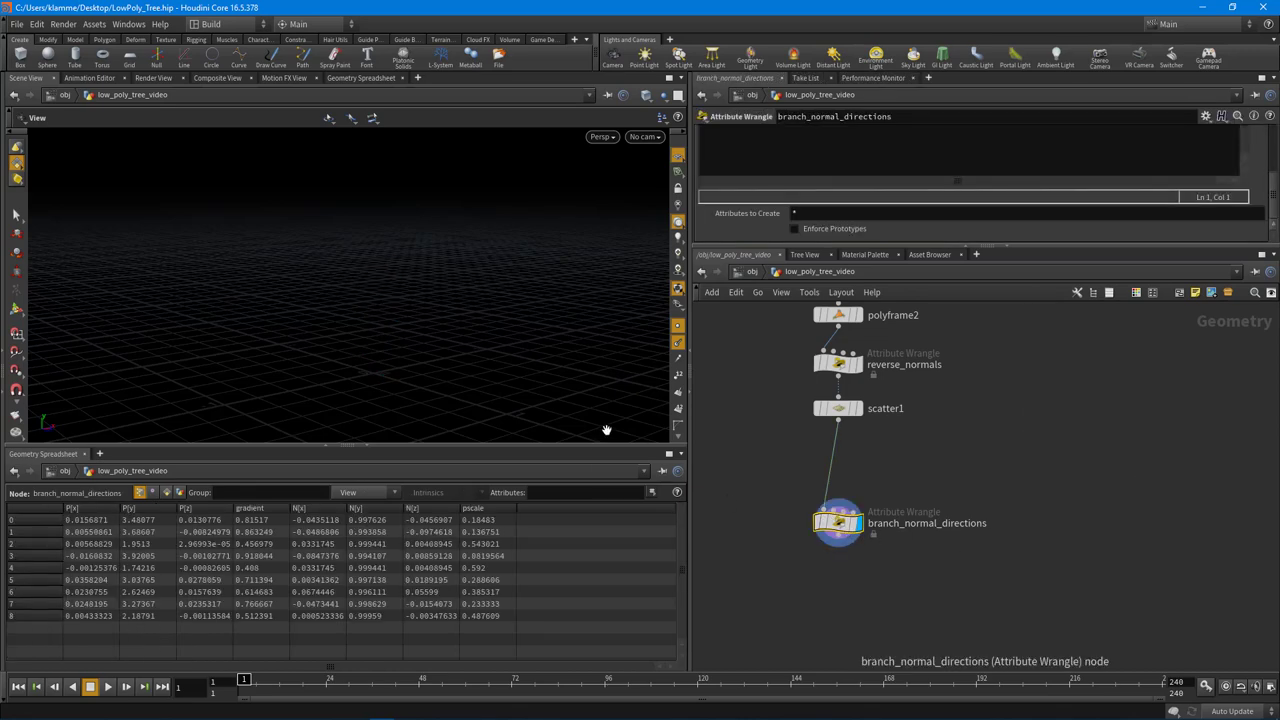
{"action": "key", "text": "g"}
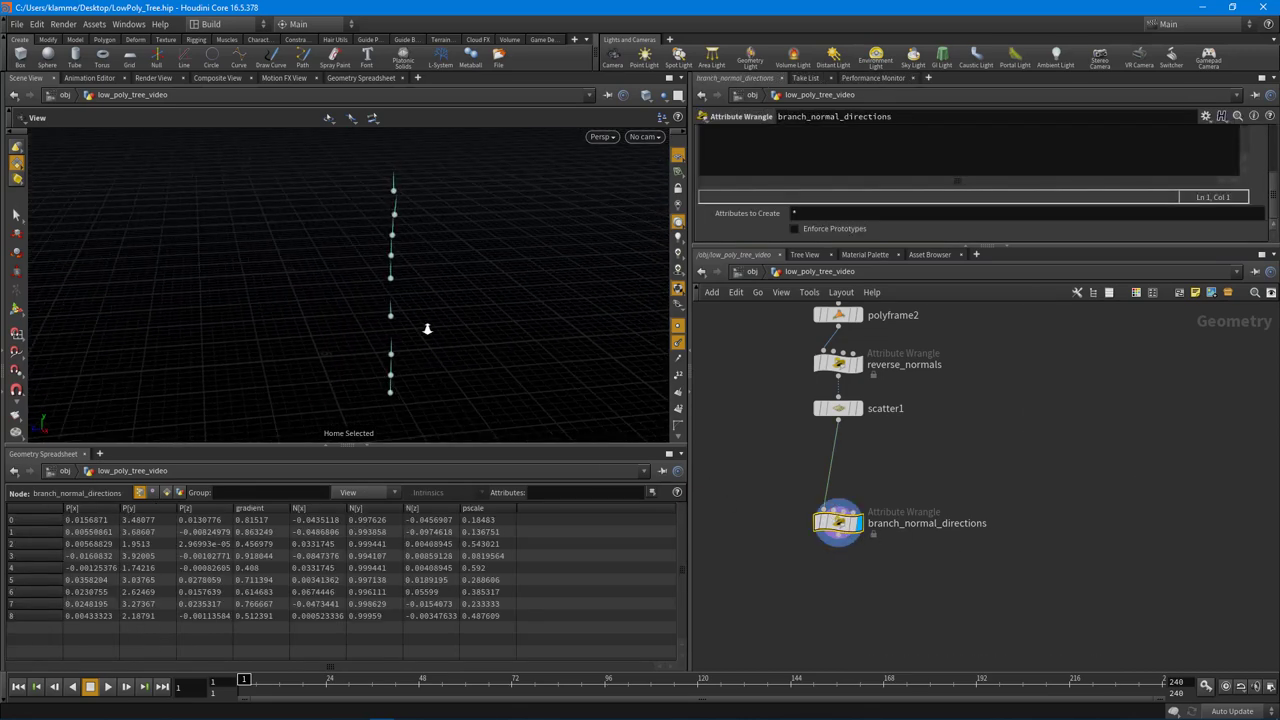
{"action": "left_click_drag", "start_coordinate": [415, 446], "coordinate": [415, 514]}
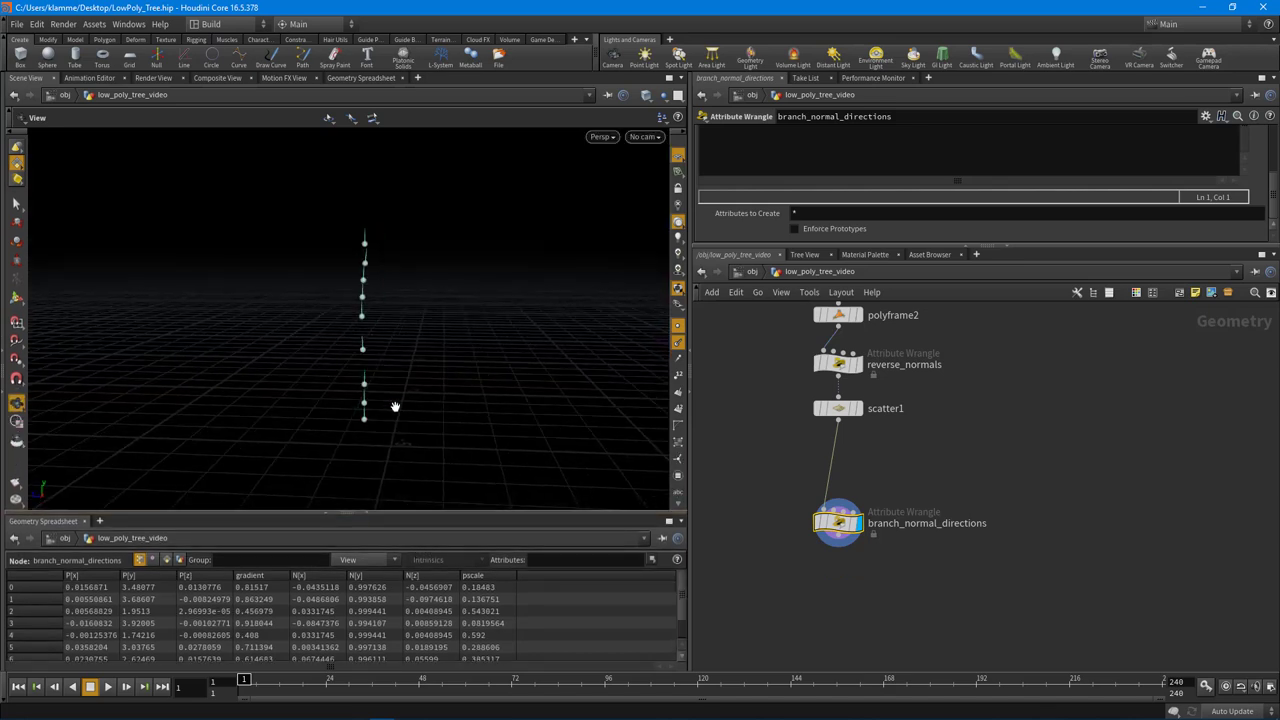
{"action": "left_click_drag", "start_coordinate": [398, 407], "coordinate": [407, 415]}
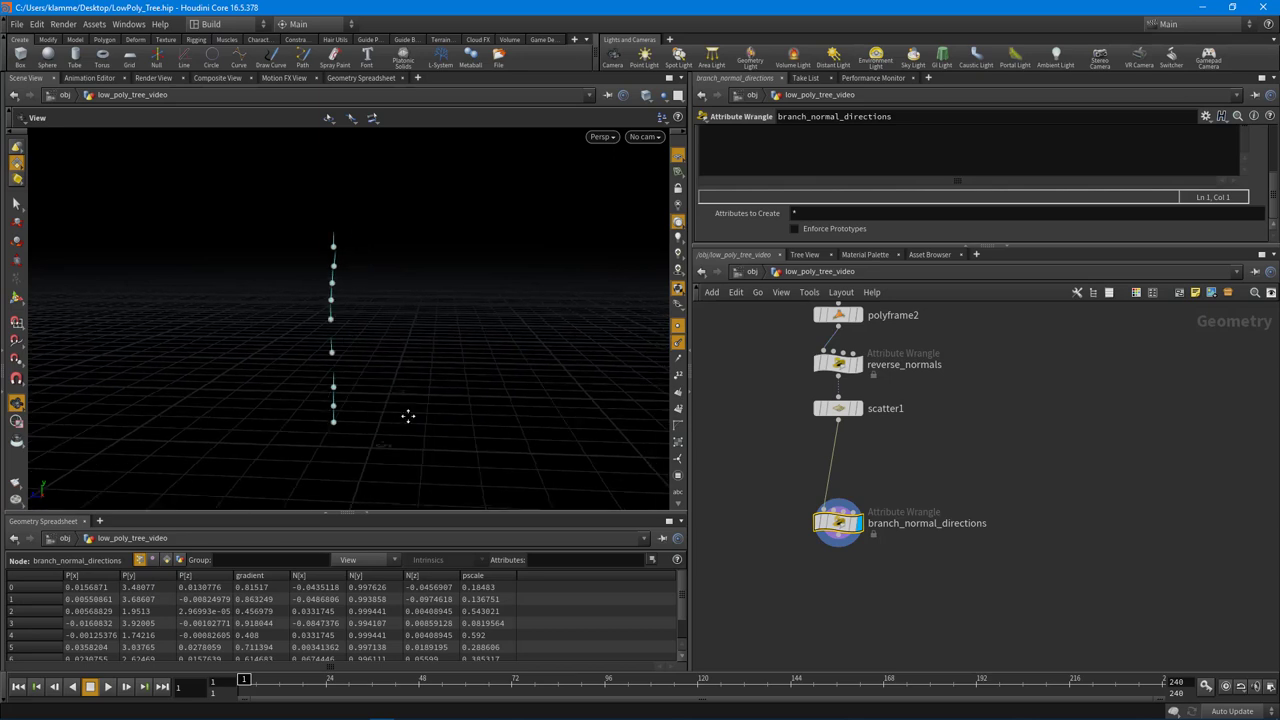
{"action": "left_click_drag", "start_coordinate": [1038, 248], "coordinate": [1038, 390]}
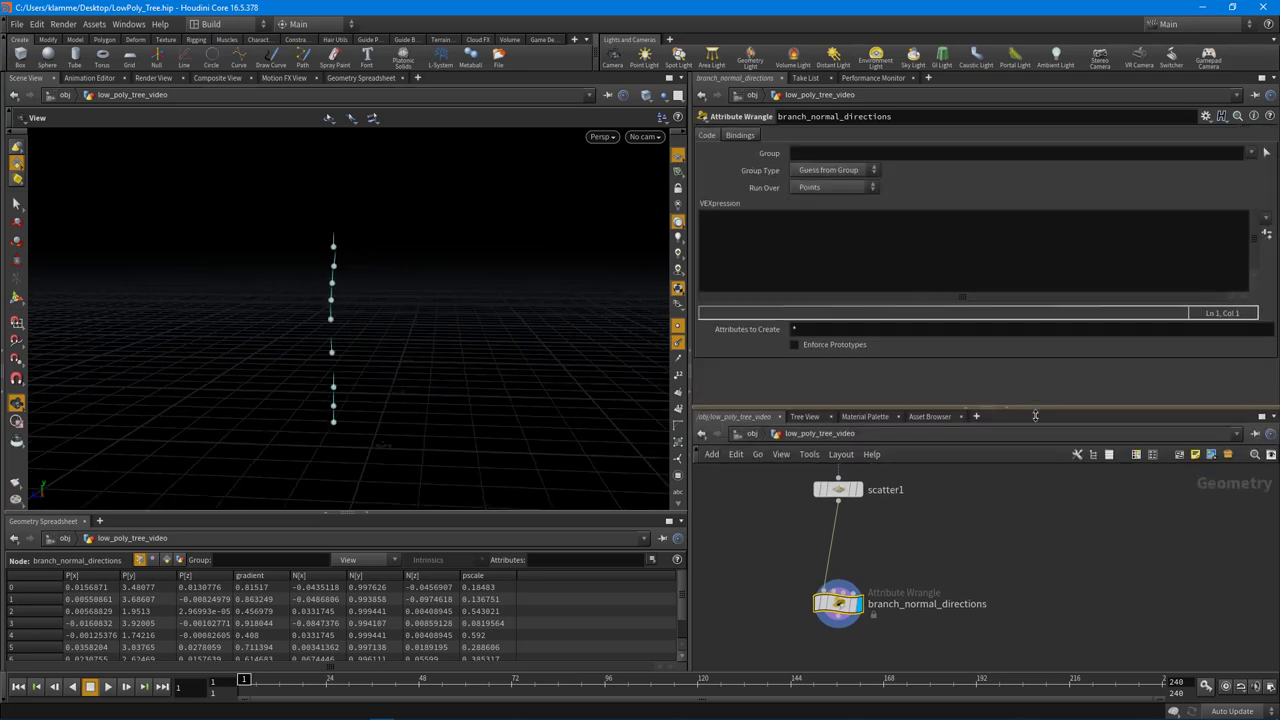
{"action": "mouse_move", "coordinate": [325, 425]}
{"action": "left_mouse_down"}
{"action": "mouse_move", "coordinate": [310, 441]}
{"action": "mouse_move", "coordinate": [349, 429]}
{"action": "left_mouse_up"}
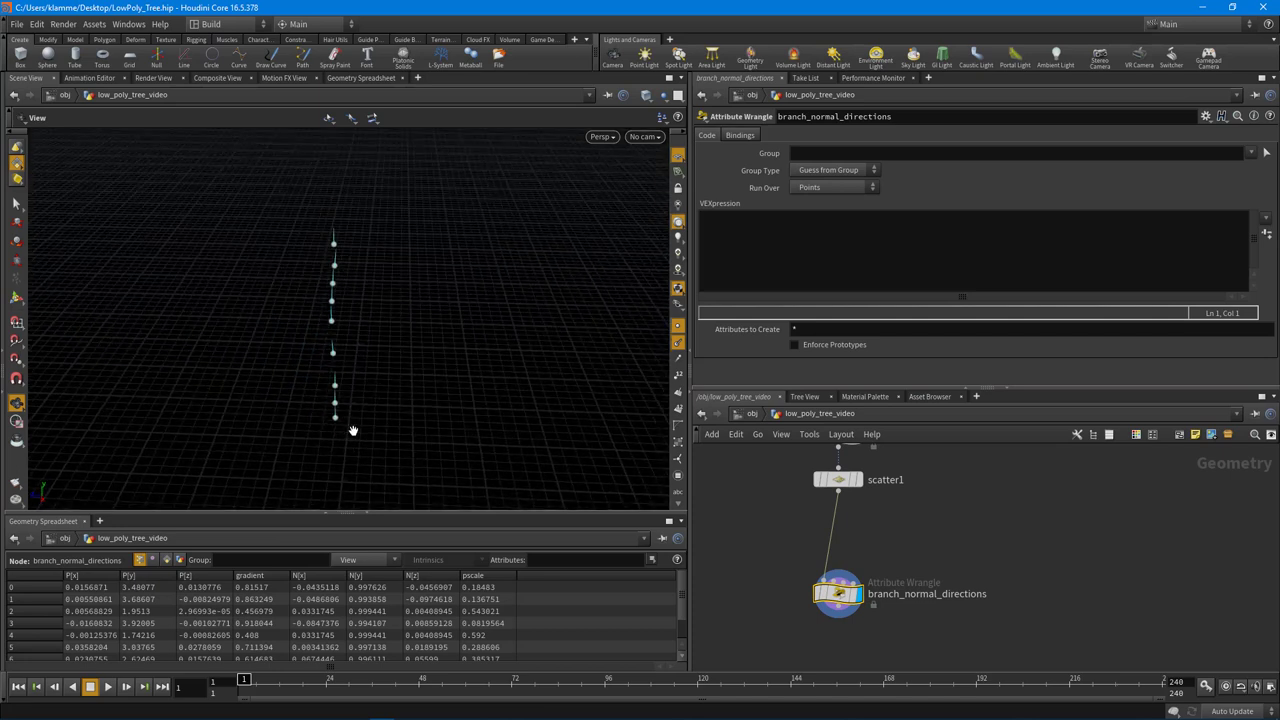
Load the gradient preset into branch_normal_directions and begin a new code line.
{"action": "left_click", "coordinate": [909, 246]}
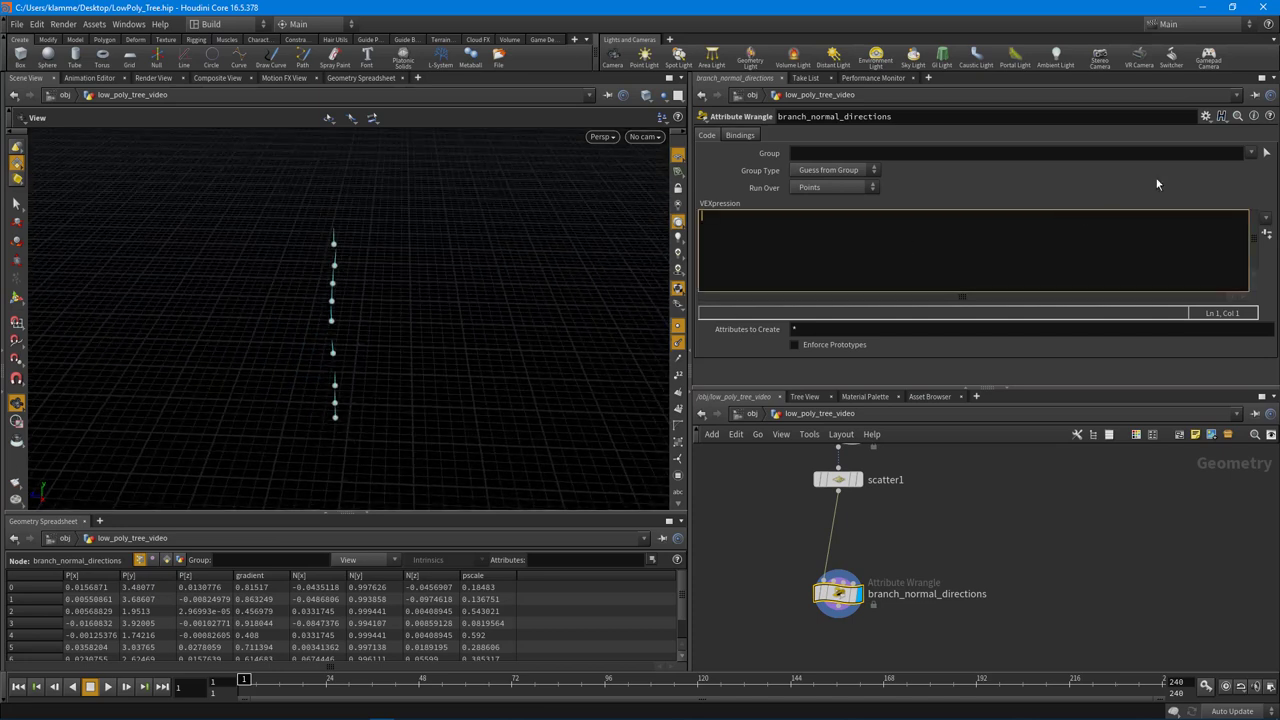
{"action": "left_click", "coordinate": [1206, 116]}
{"action": "left_click", "coordinate": [1129, 397]}
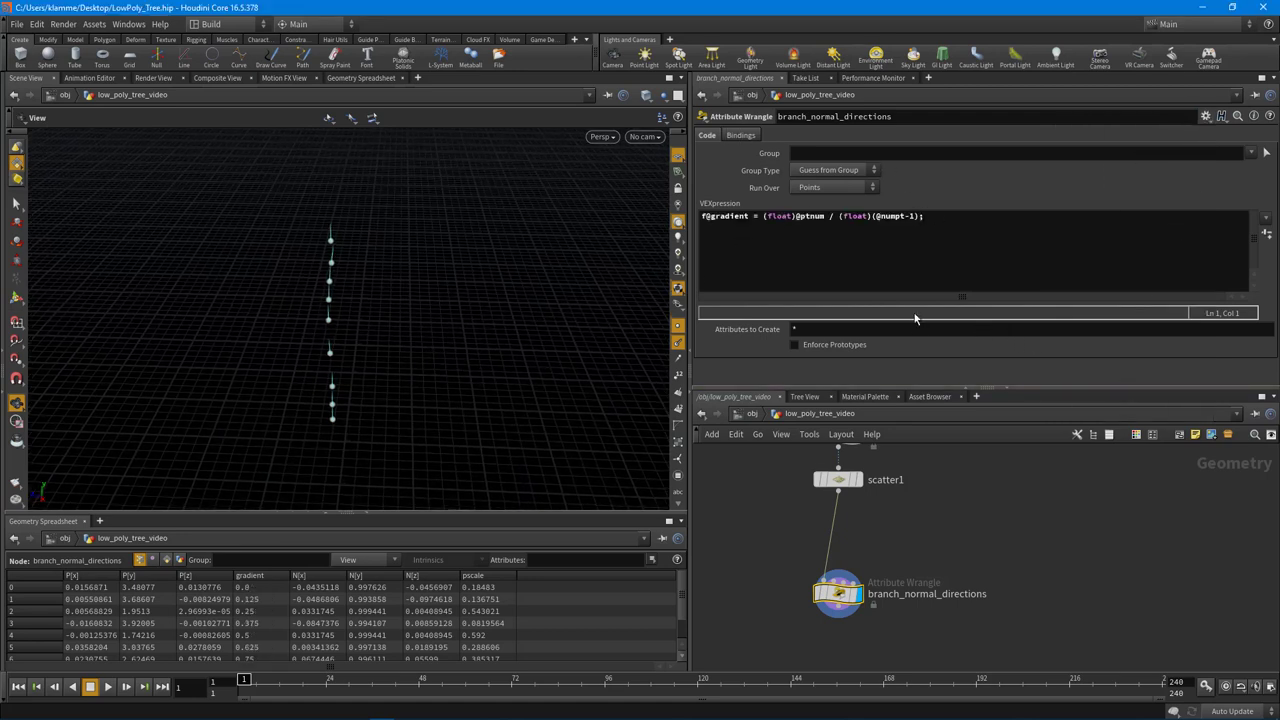
{"action": "left_click", "coordinate": [944, 217]}
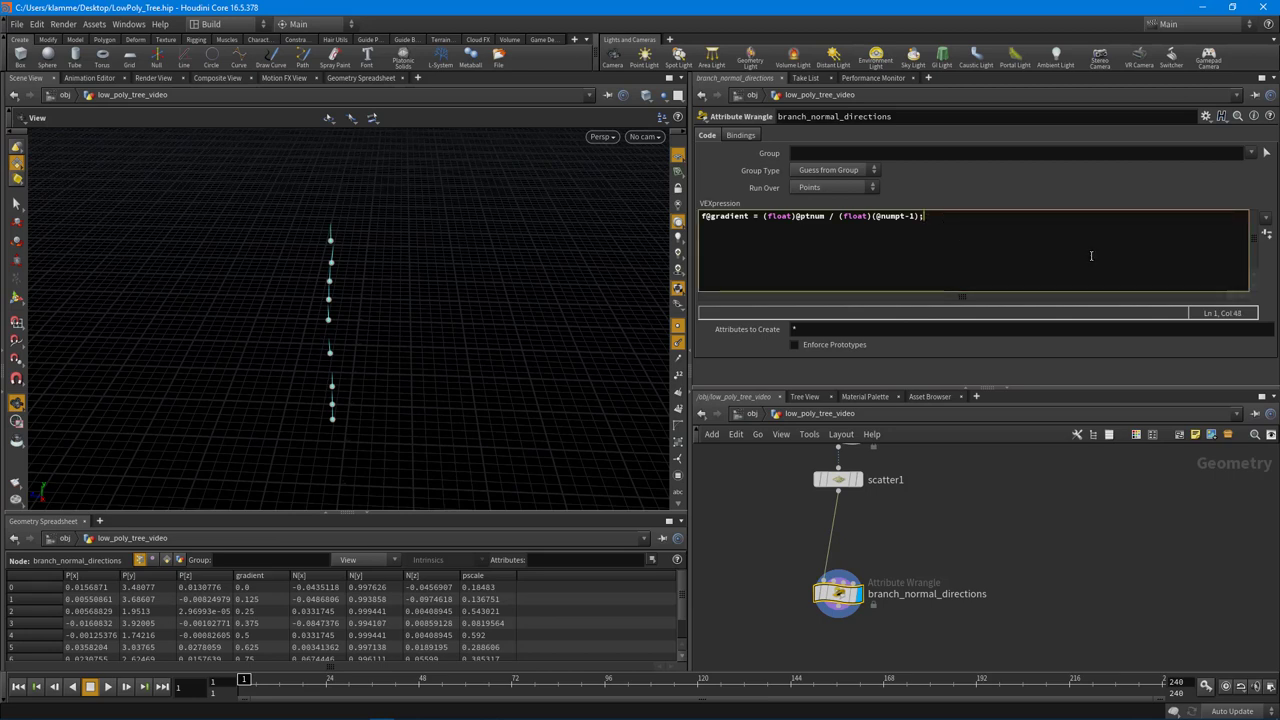
{"action": "key", "text": "Return"}
{"action": "type", "text": "float "}
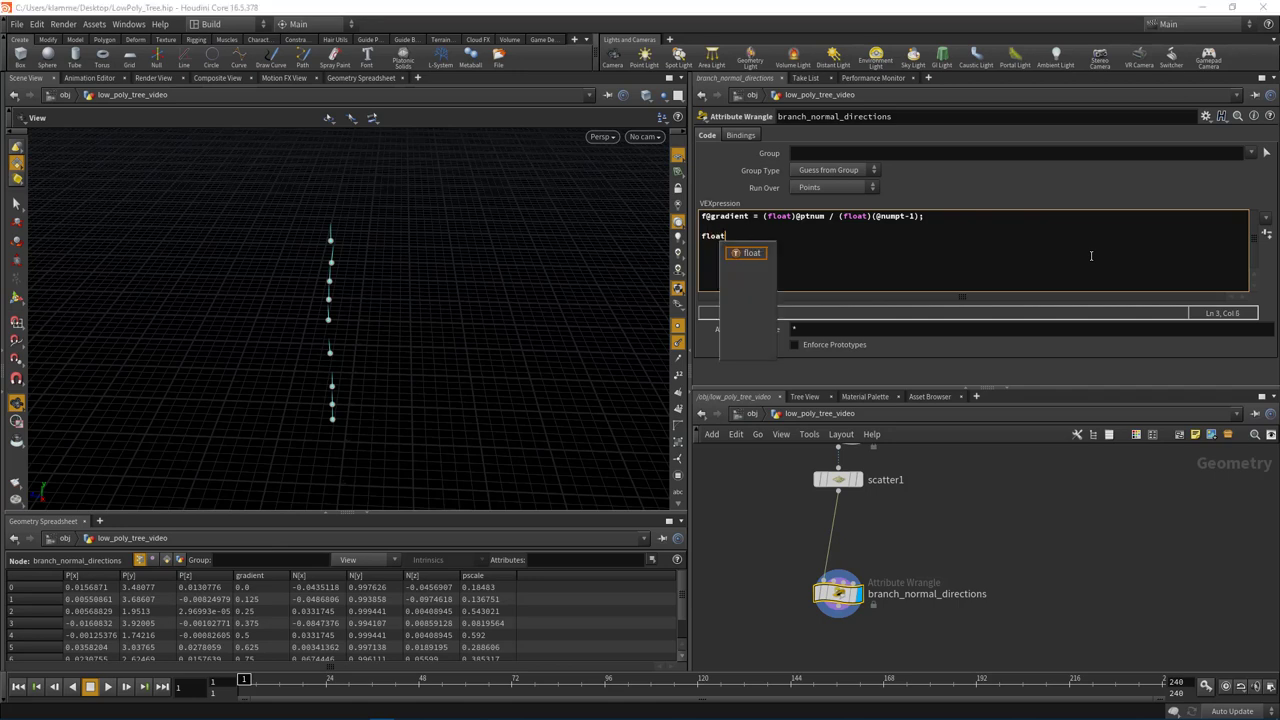
{"action": "type", "text": "xPos"}
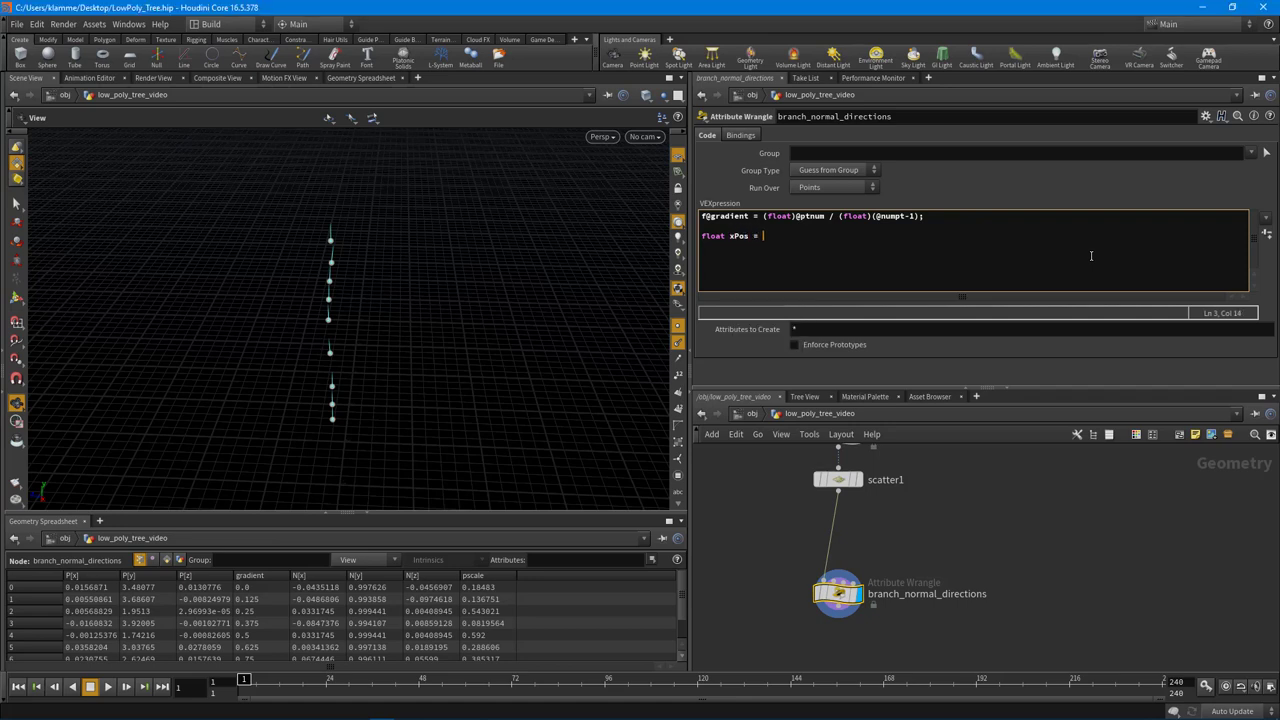
{"action": "type", "text": " = sin()"}
{"action": "type", "text": "@gradi"}
{"action": "type", "text": "float"}
{"action": "type", "text": " zPo"}
{"action": "type", "text": "s = cos()"}
{"action": "type", "text": "gr"}
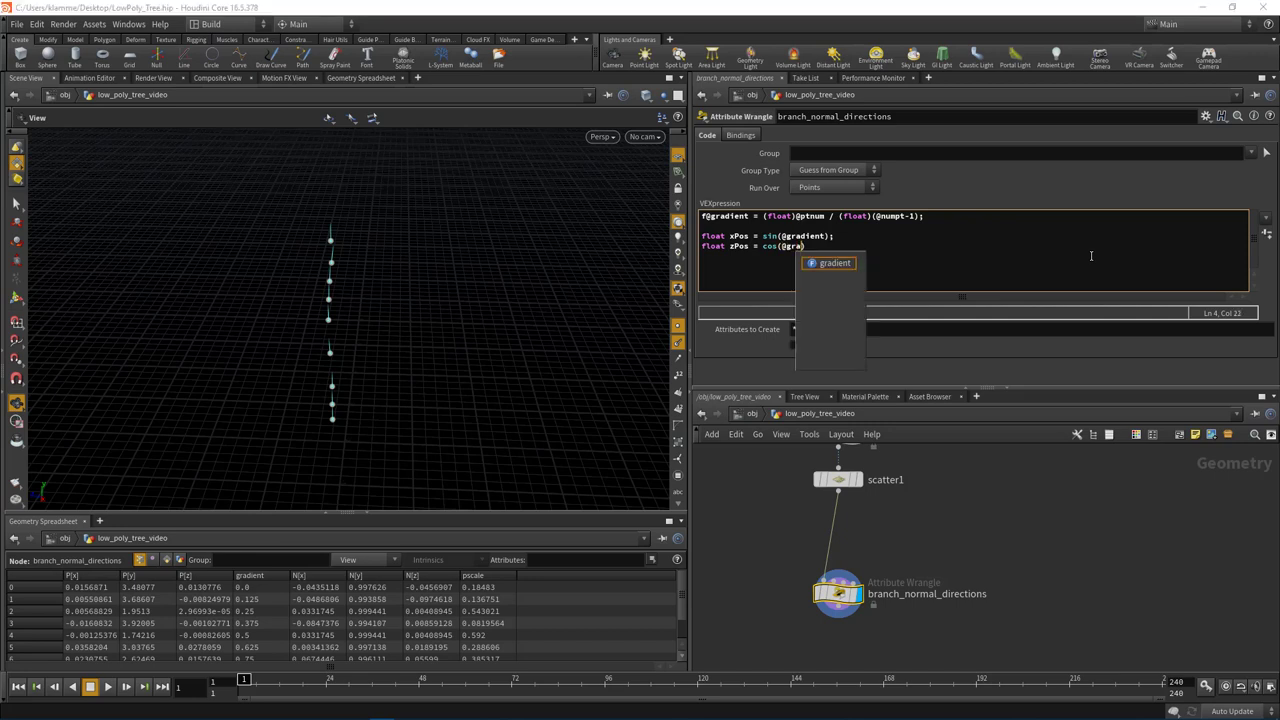
{"action": "type", "text": "a"}
{"action": "key", "text": "Return"}
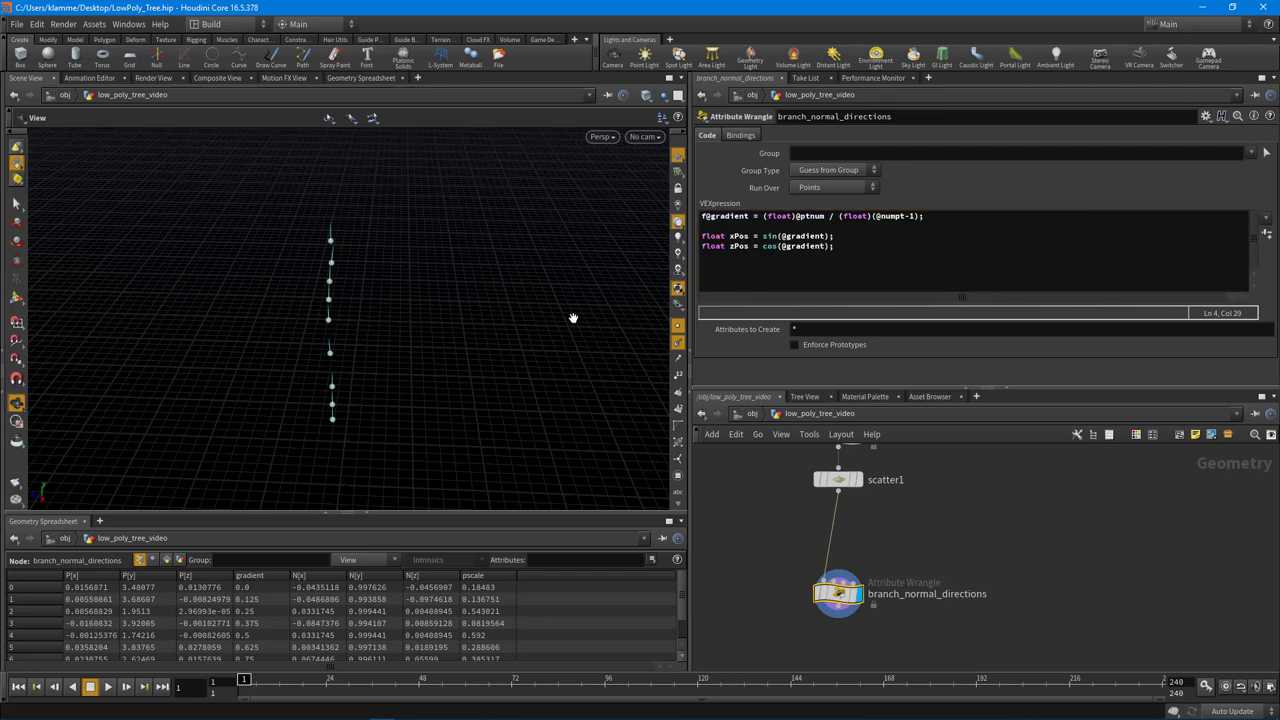
{"action": "left_click_drag", "start_coordinate": [571, 317], "coordinate": [346, 329]}
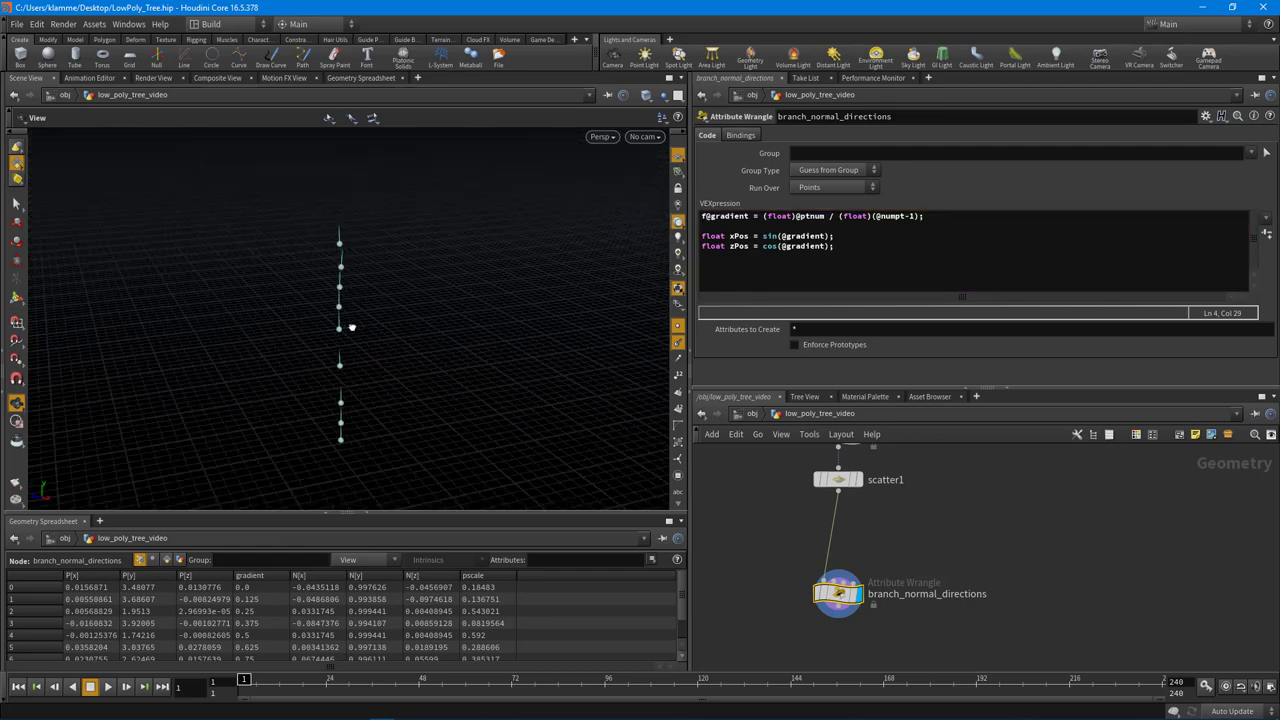
{"action": "left_click", "coordinate": [864, 245]}
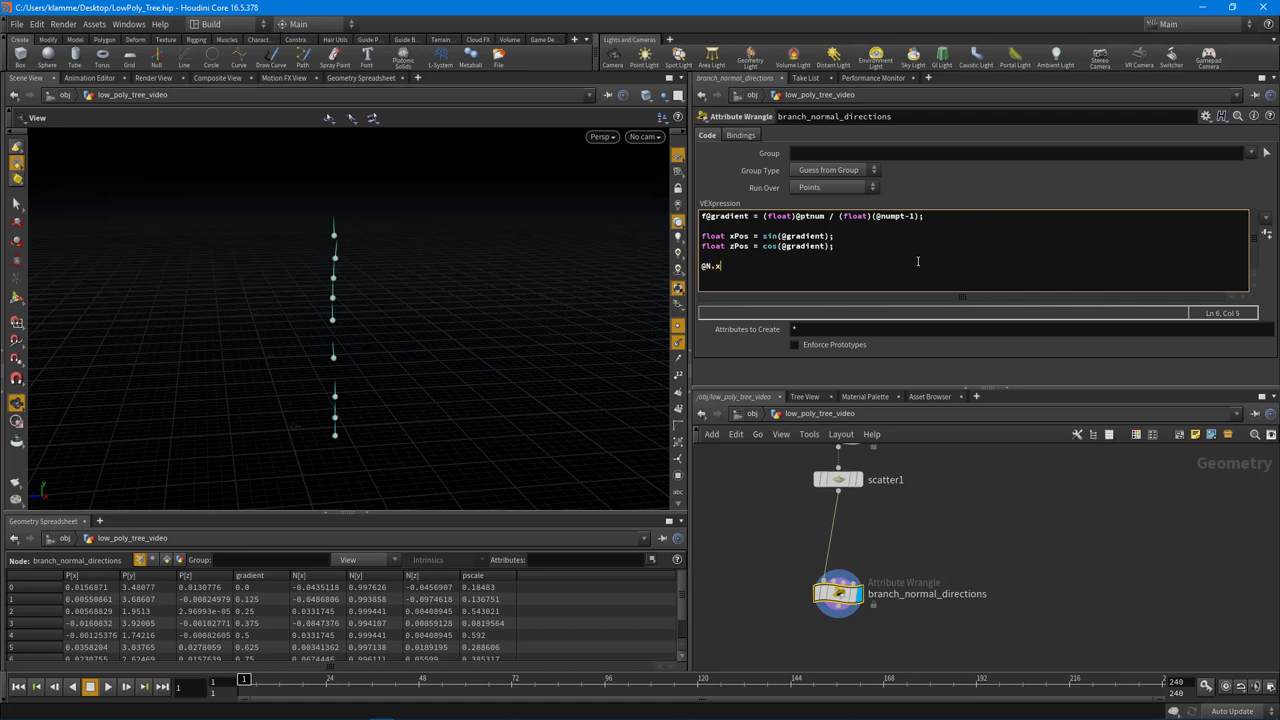
Add @N.x = xPos; and @N.z = zPos; to the wrangle code and apply it.
{"action": "type", "text": "= xPos;"}
{"action": "key", "text": "Return"}
{"action": "type", "text": "@N.z = x"}
{"action": "key", "text": "BackSpace"}
{"action": "type", "text": "zP"}
{"action": "left_click", "coordinate": [977, 183]}
Turn on viewport point numbers and inspect the fanned normals from above and the side.
{"action": "left_click_drag", "start_coordinate": [343, 337], "coordinate": [346, 452]}
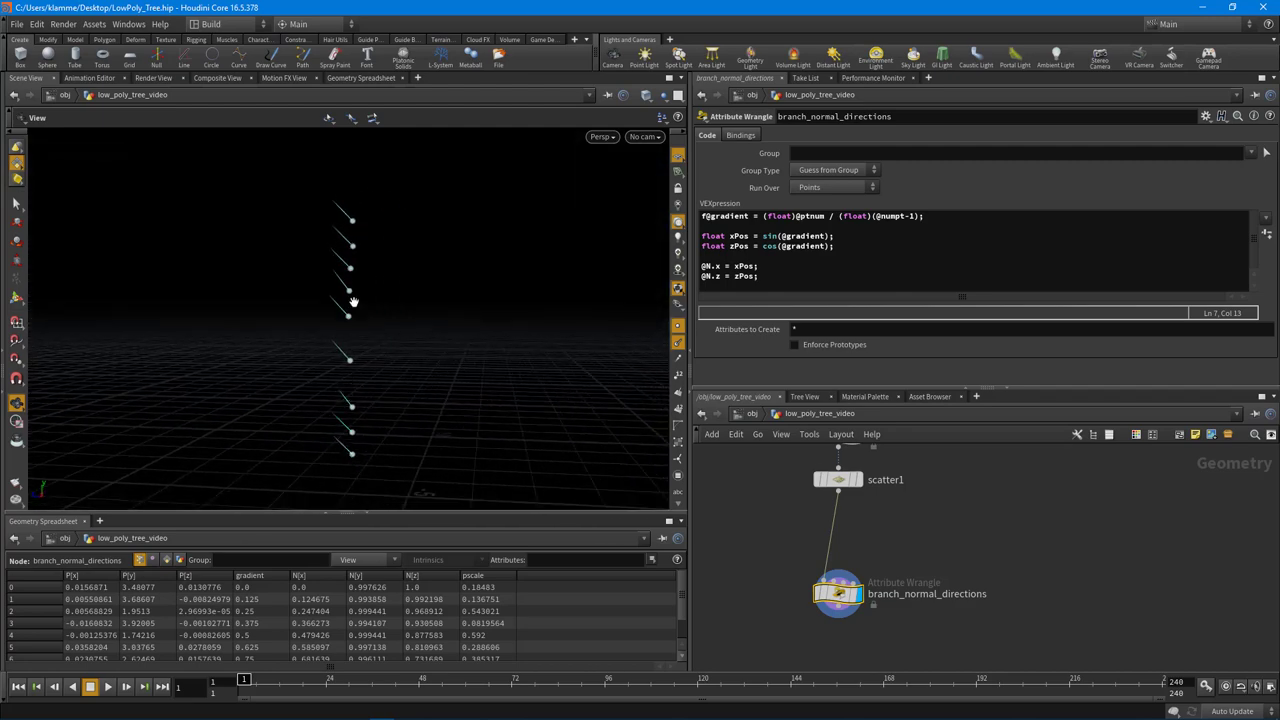
{"action": "left_click", "coordinate": [678, 376]}
{"action": "left_click_drag", "start_coordinate": [540, 385], "coordinate": [420, 434]}
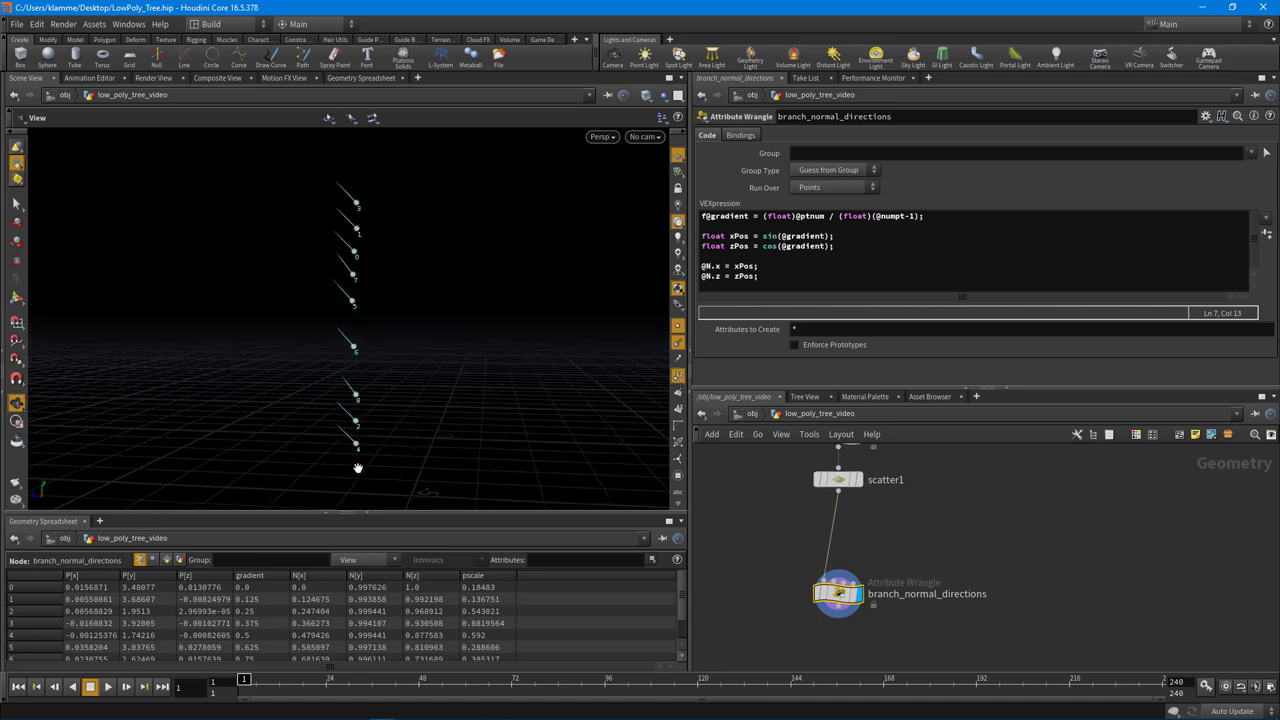
{"action": "left_click_drag", "start_coordinate": [386, 287], "coordinate": [359, 294]}
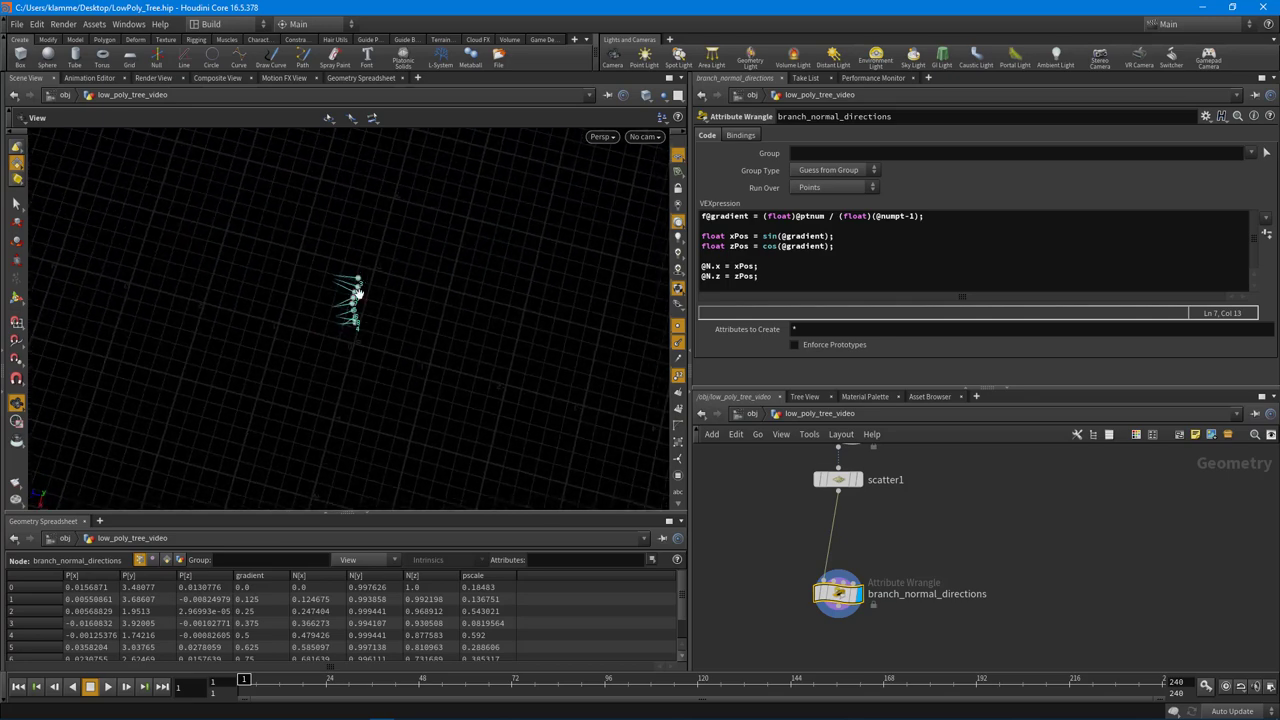
{"action": "left_click_drag", "start_coordinate": [315, 340], "coordinate": [385, 306]}
{"action": "left_click_drag", "start_coordinate": [423, 357], "coordinate": [357, 441]}
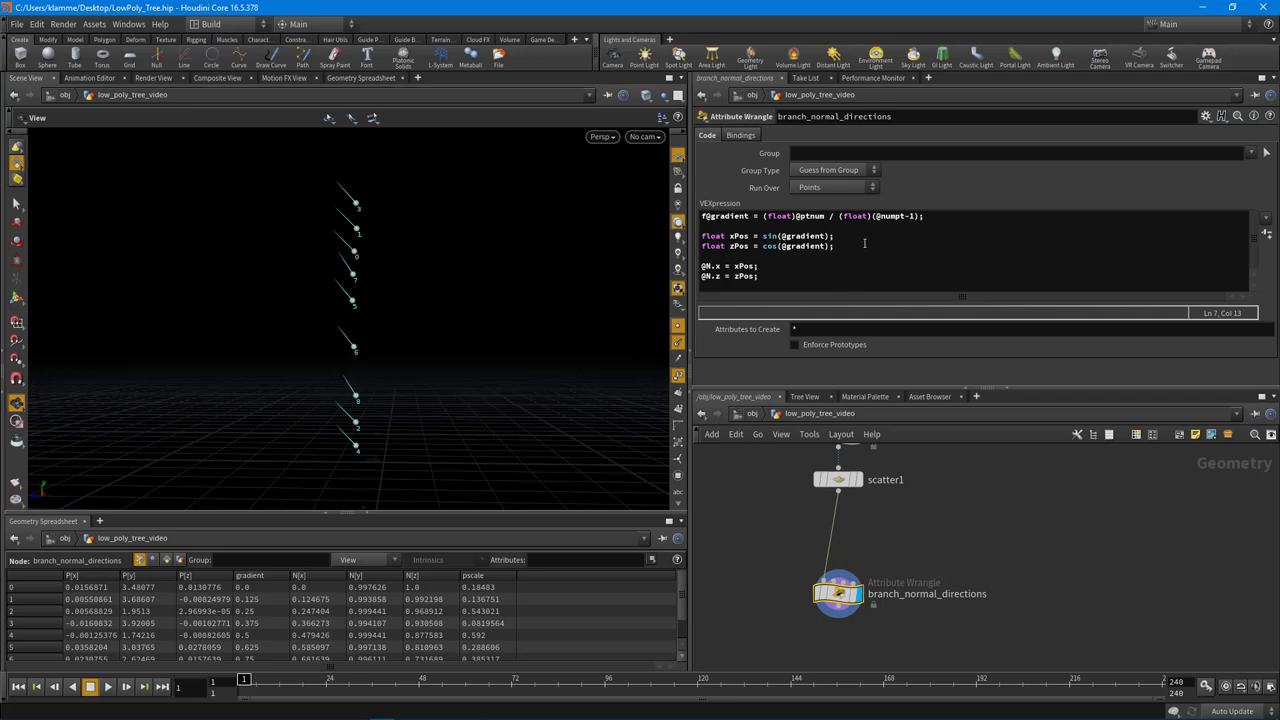
{"action": "left_click", "coordinate": [835, 225]}
{"action": "key", "text": "Return"}
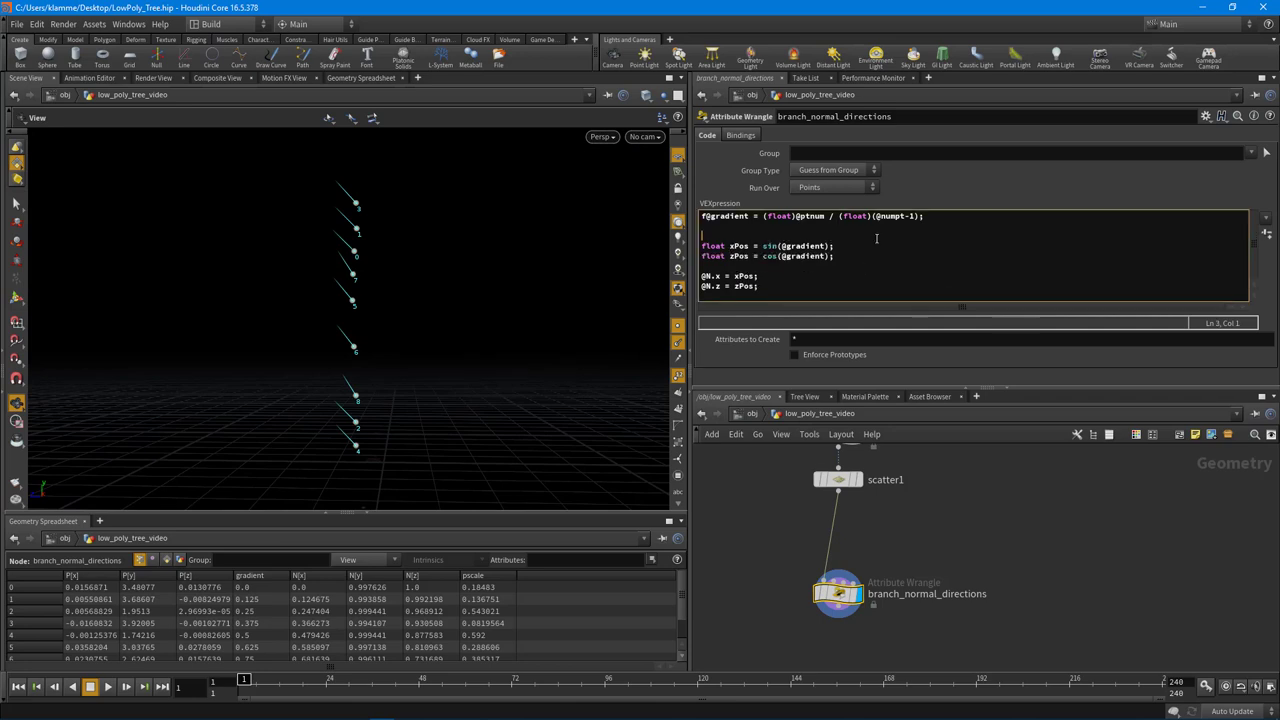
Add a RotationAmount channel multiplying gradient in sine and cosine, save, and create its slider.
{"action": "type", "text": "float rotationAmount = chf"}
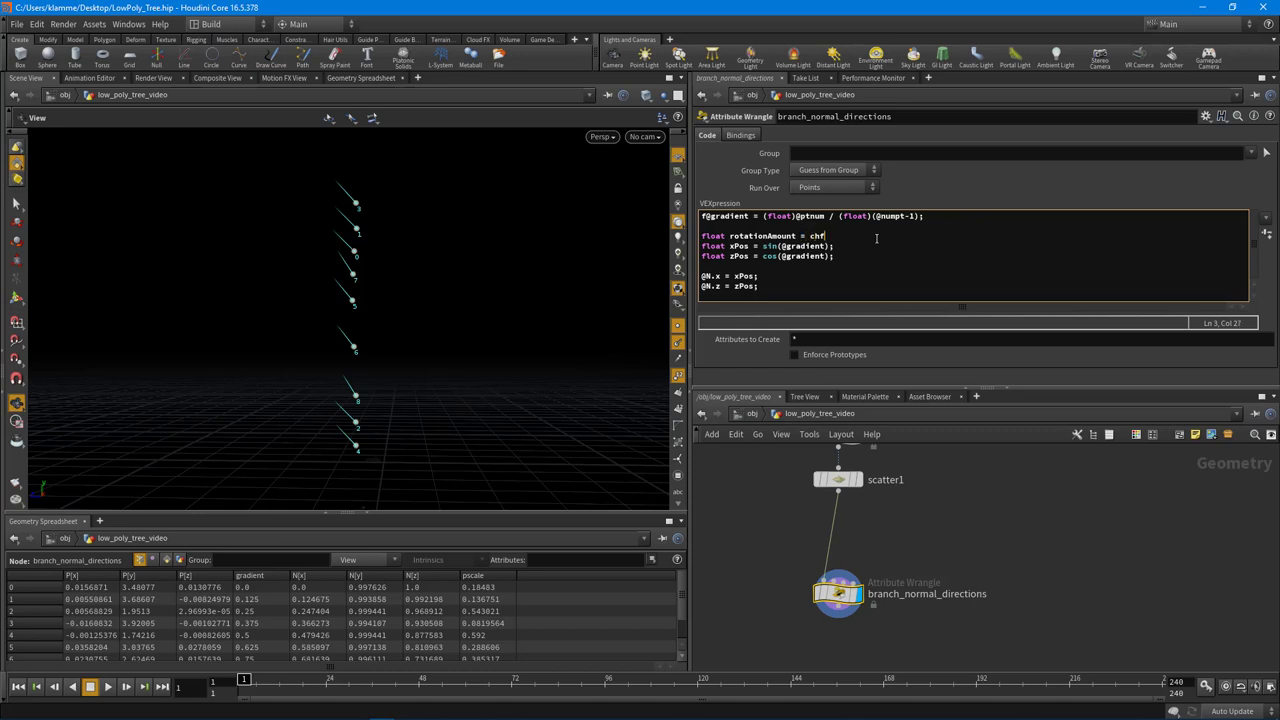
{"action": "type", "text": "()"}
{"action": "type", "text": "\"\""}
{"action": "type", "text": "Rotation"}
{"action": "type", "text": "Amount"}
{"action": "type", "text": "ation"}
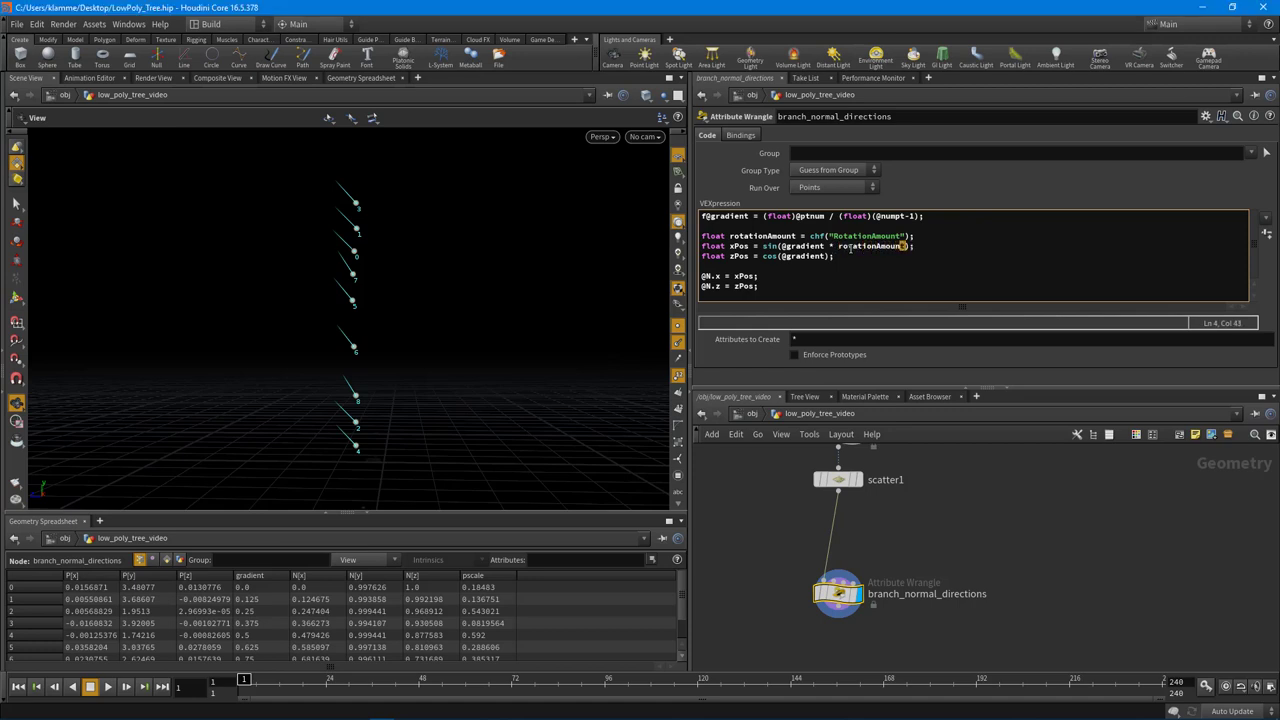
{"action": "key", "text": "shift+Left"}
{"action": "key", "text": "shift+Left"}
{"action": "key", "text": "shift+Left"}
{"action": "key", "text": "shift+Left"}
{"action": "key", "text": "shift+Left"}
{"action": "key", "text": "shift+Left"}
{"action": "key", "text": "shift+Left"}
{"action": "key", "text": "shift+Left"}
{"action": "key", "text": "shift+Left"}
{"action": "key", "text": "shift+Left"}
{"action": "key", "text": "shift+Left"}
{"action": "key", "text": "shift+Left"}
{"action": "key", "text": "shift+Left"}
{"action": "key", "text": "shift+Left"}
{"action": "key", "text": "Down"}
{"action": "type", "text": "* rotationAmount"}
{"action": "key", "text": "ctrl+s"}
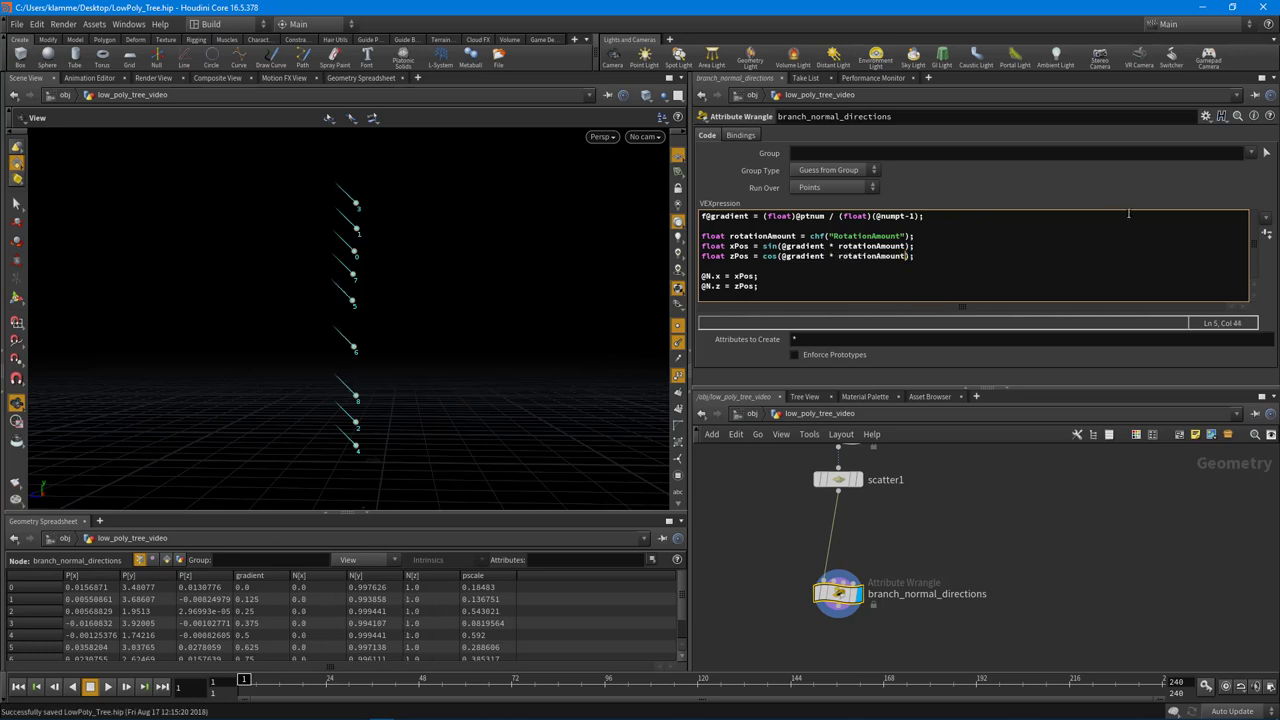
{"action": "left_click", "coordinate": [1266, 233]}
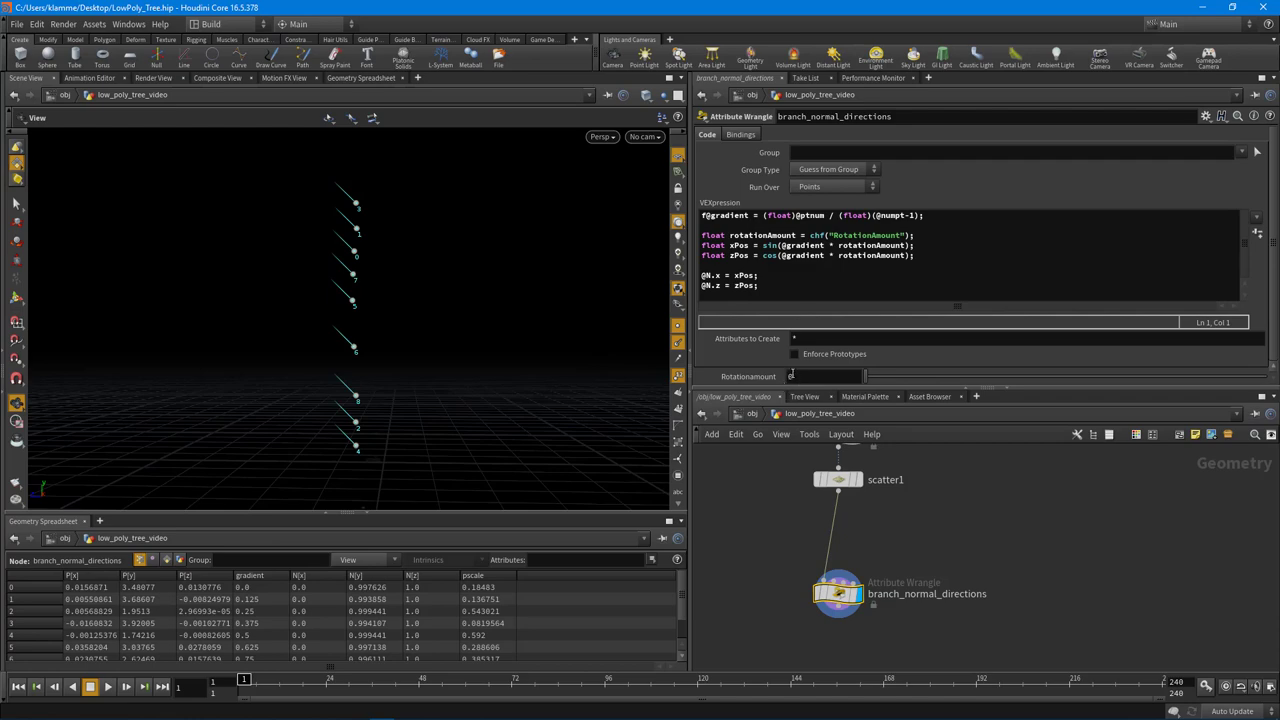
Raise Rotationamount to 42 and orbit around the point column to inspect the swung normals.
{"action": "left_click_drag", "start_coordinate": [426, 276], "coordinate": [466, 392]}
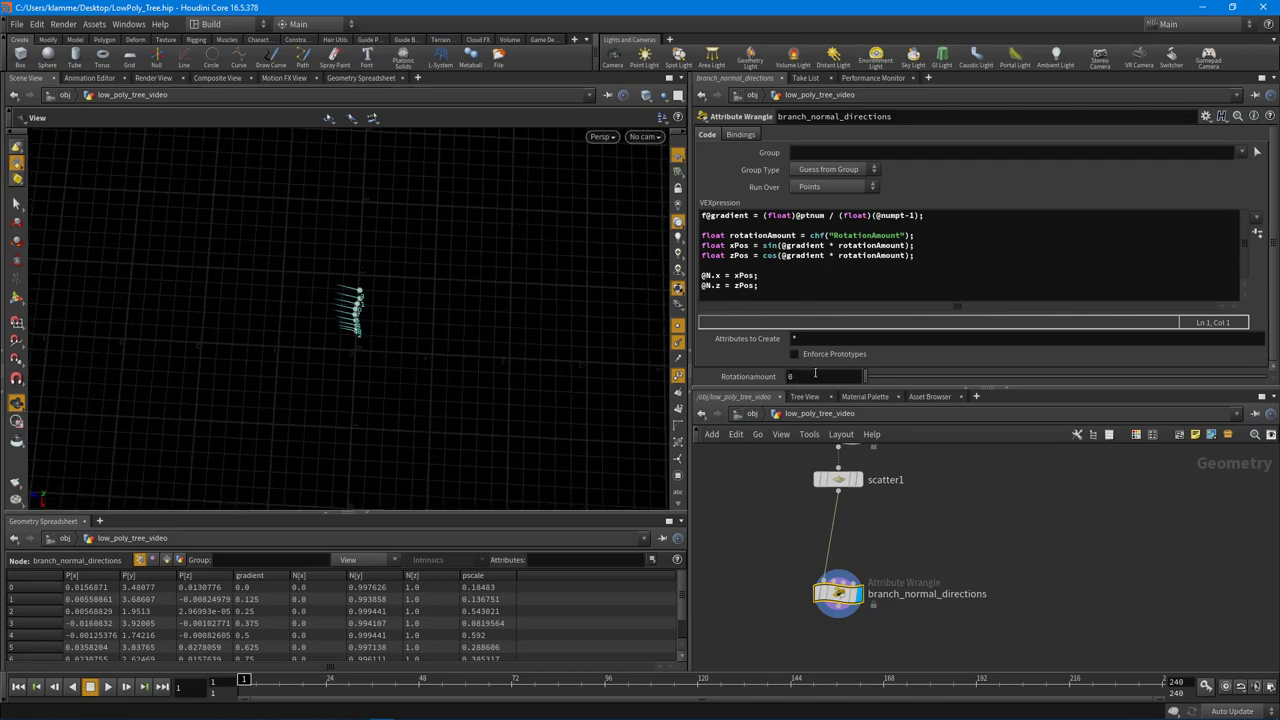
{"action": "middle_click_drag", "start_coordinate": [815, 372], "coordinate": [1062, 356]}
{"action": "scroll", "coordinate": [278, 296], "scroll_direction": "up", "scroll_amount": 5}
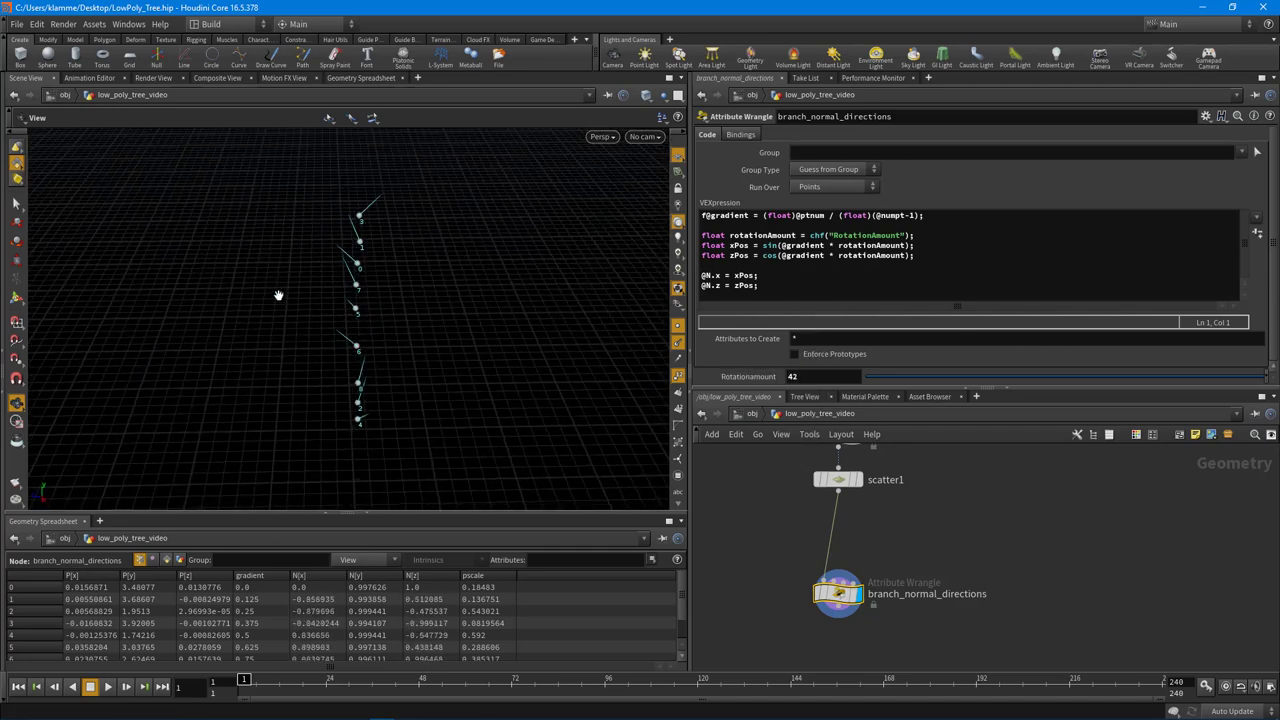
{"action": "left_click_drag", "start_coordinate": [278, 296], "coordinate": [379, 448]}
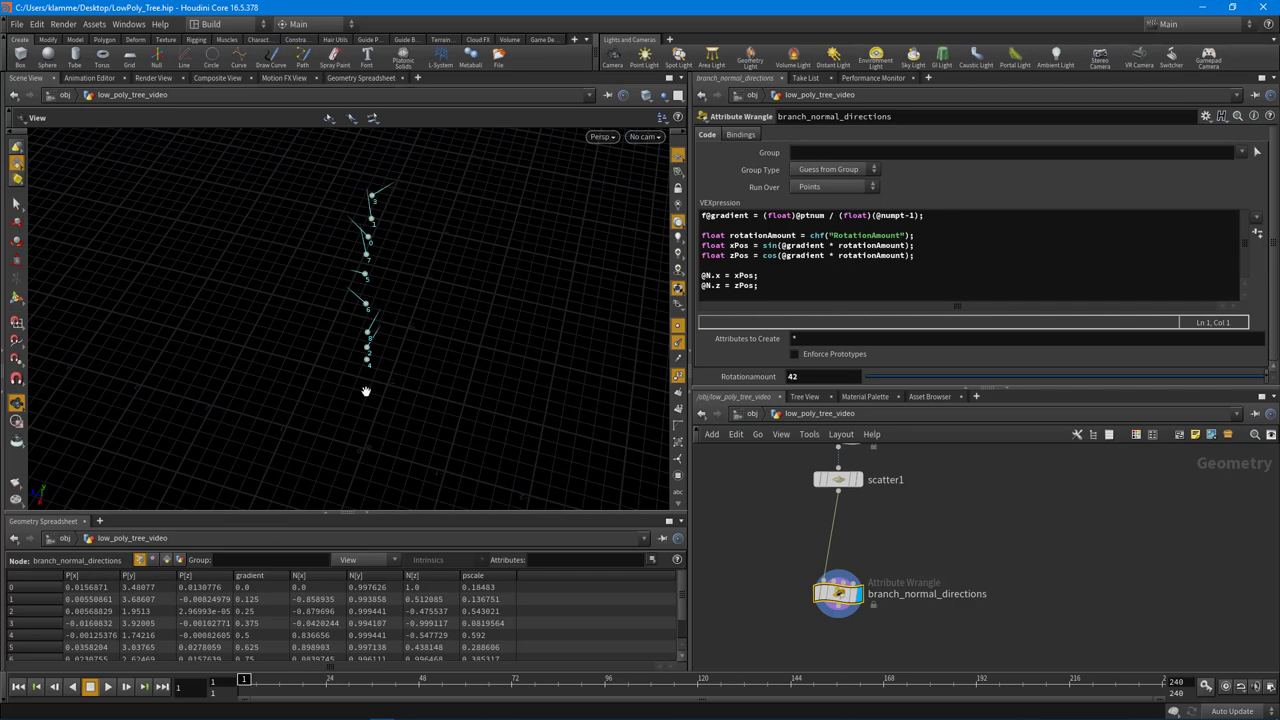
{"action": "mouse_move", "coordinate": [366, 391]}
{"action": "left_mouse_down"}
{"action": "mouse_move", "coordinate": [386, 254]}
{"action": "mouse_move", "coordinate": [388, 334]}
{"action": "mouse_move", "coordinate": [353, 404]}
{"action": "left_mouse_up"}
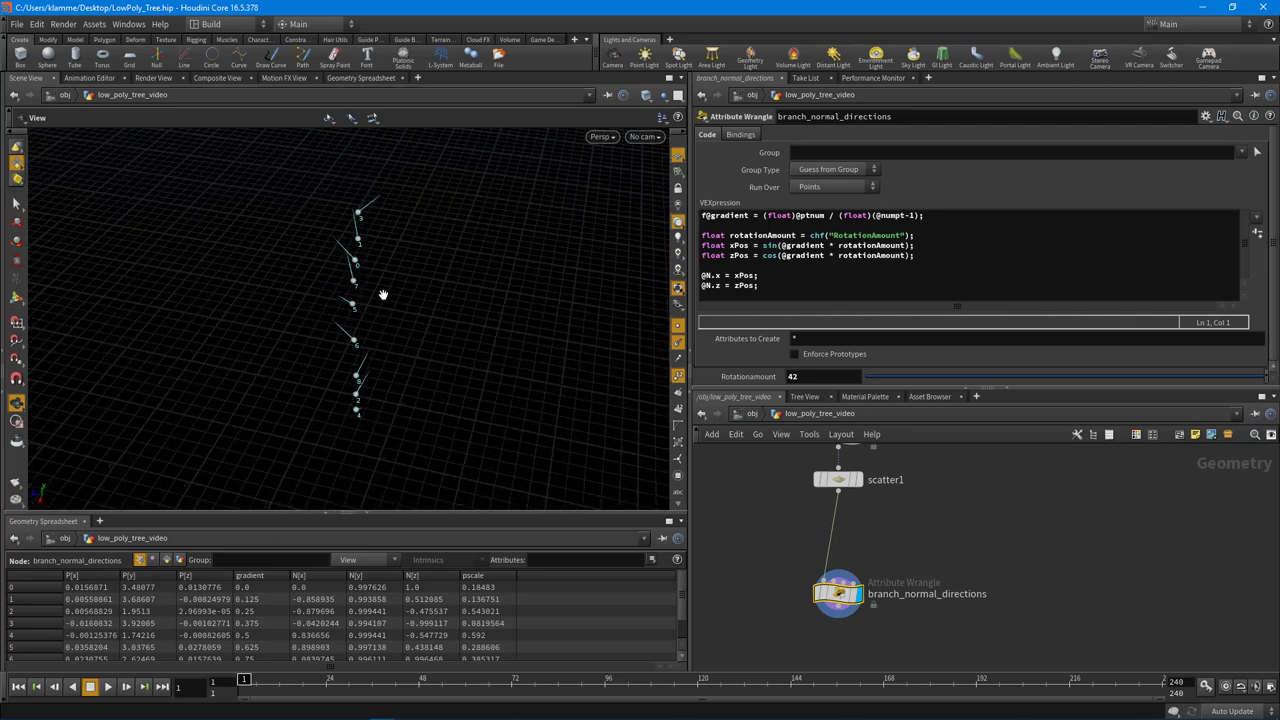
{"action": "left_click_drag", "start_coordinate": [382, 295], "coordinate": [397, 295]}
{"action": "middle_click_drag", "start_coordinate": [879, 532], "coordinate": [905, 494]}
{"action": "key", "text": "Tab"}
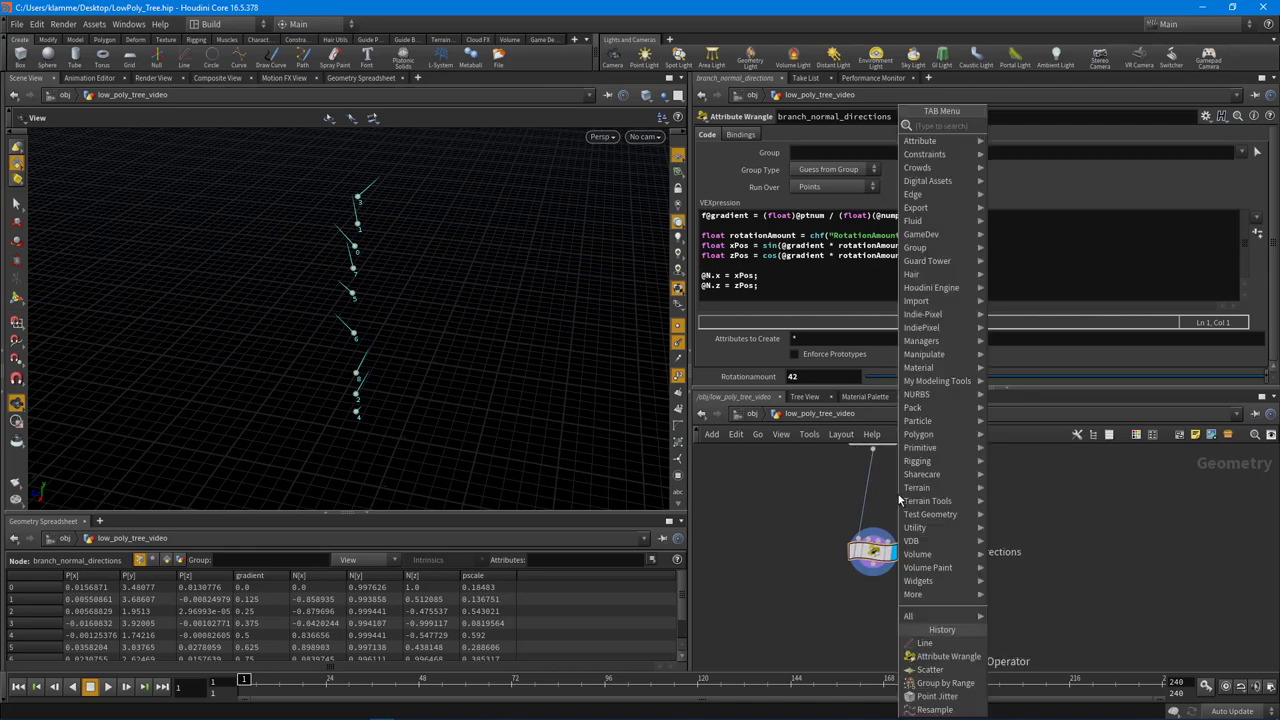
Insert a sort1 node wired under scatter1, above the wrangle, and display it.
{"action": "type", "text": "copy"}
{"action": "key", "text": "Return"}
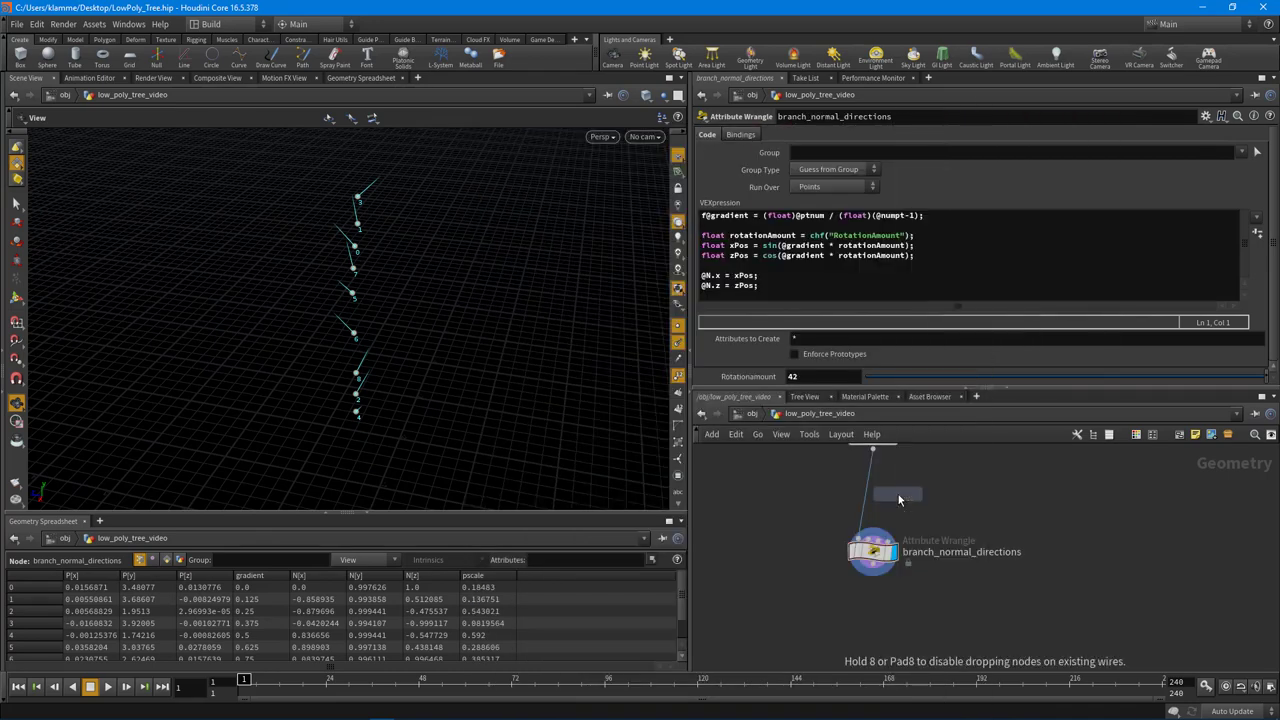
{"action": "left_click", "coordinate": [898, 500]}
{"action": "scroll", "coordinate": [898, 494], "scroll_direction": "up", "scroll_amount": 1}
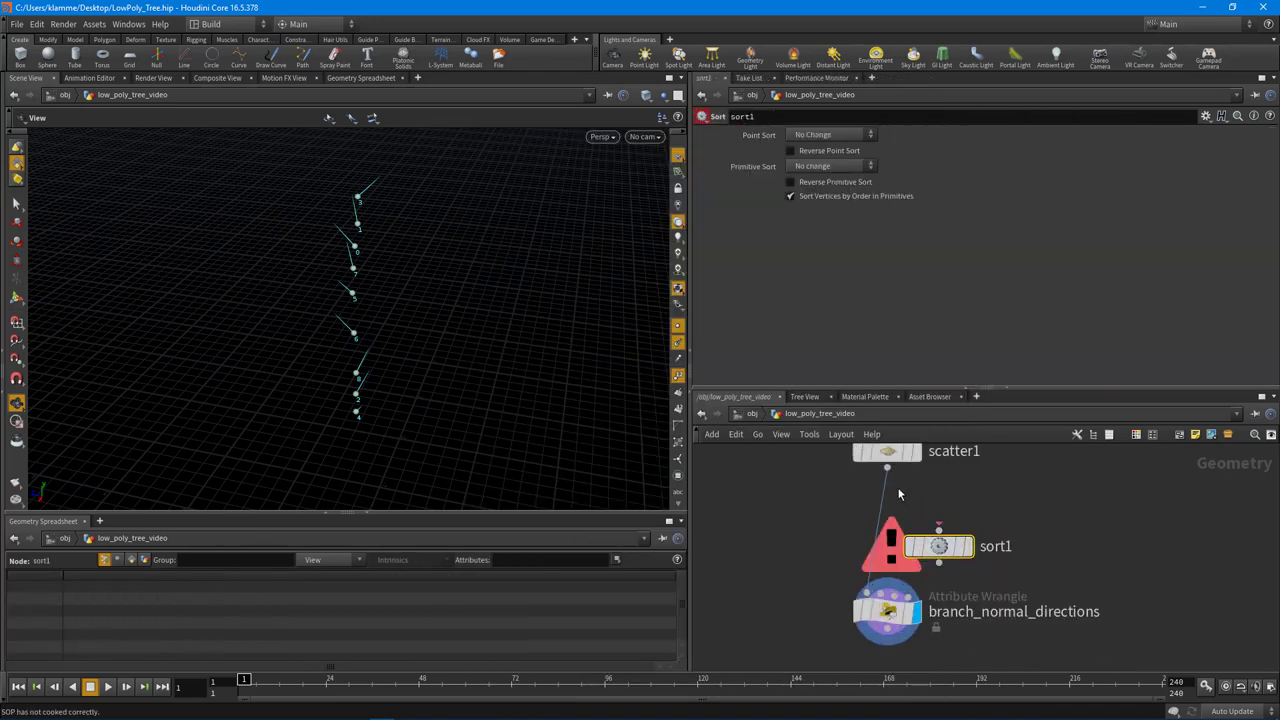
{"action": "left_click", "coordinate": [887, 467]}
{"action": "left_click", "coordinate": [938, 531]}
{"action": "mouse_move", "coordinate": [938, 546]}
{"action": "left_mouse_down"}
{"action": "mouse_move", "coordinate": [850, 540]}
{"action": "mouse_move", "coordinate": [897, 532]}
{"action": "left_mouse_up"}
{"action": "left_click", "coordinate": [926, 532]}
{"action": "left_click_drag", "start_coordinate": [409, 369], "coordinate": [377, 444]}
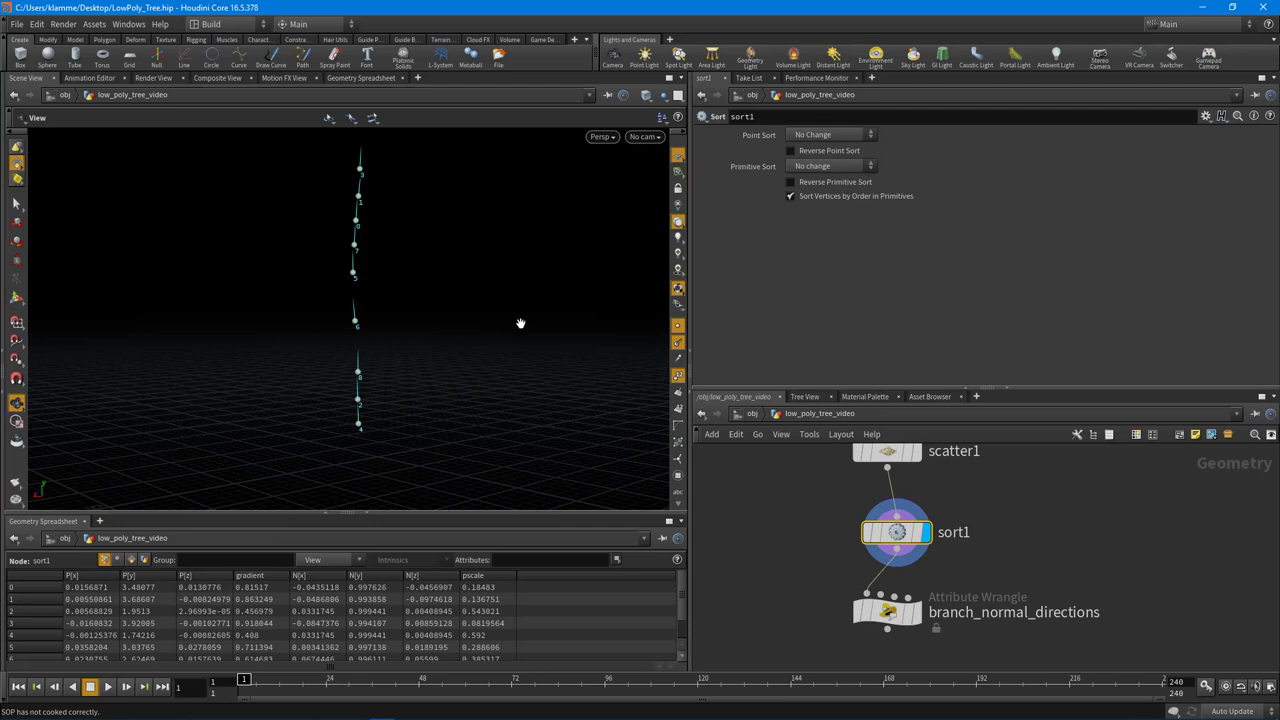
Set sort1's Point Sort to By Y and redisplay branch_normal_directions.
{"action": "left_click", "coordinate": [842, 136]}
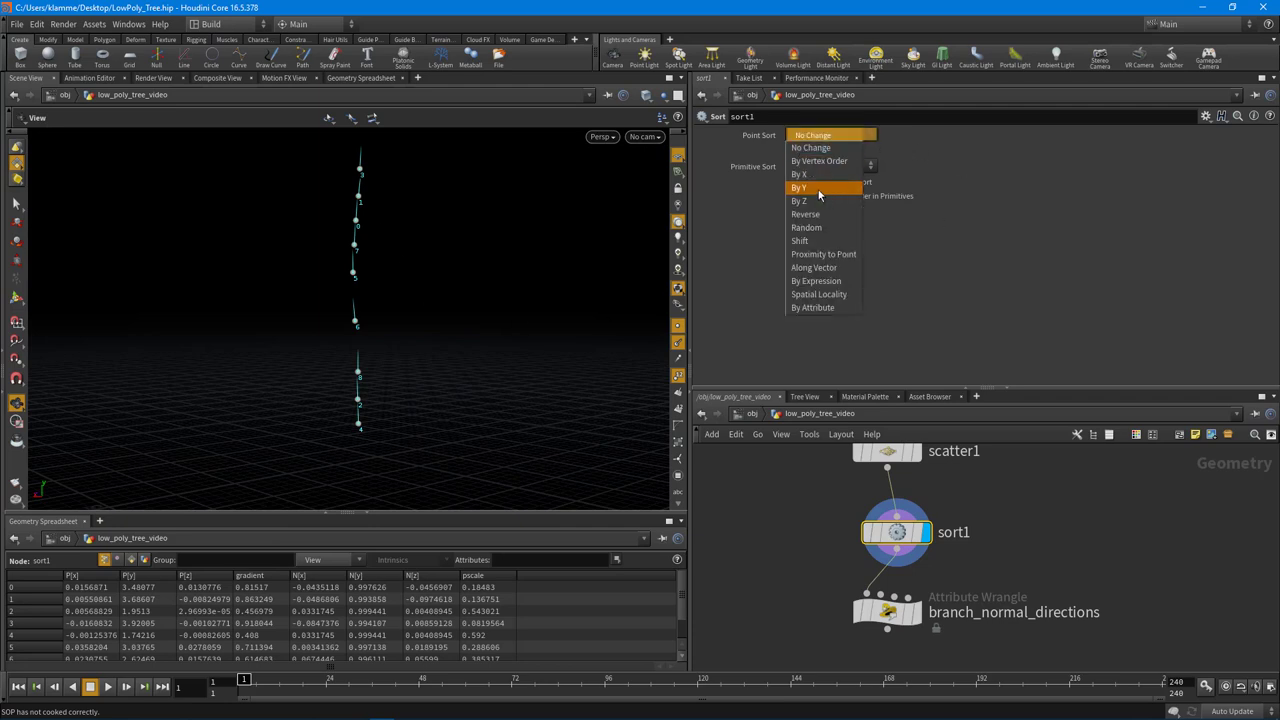
{"action": "left_click", "coordinate": [818, 188]}
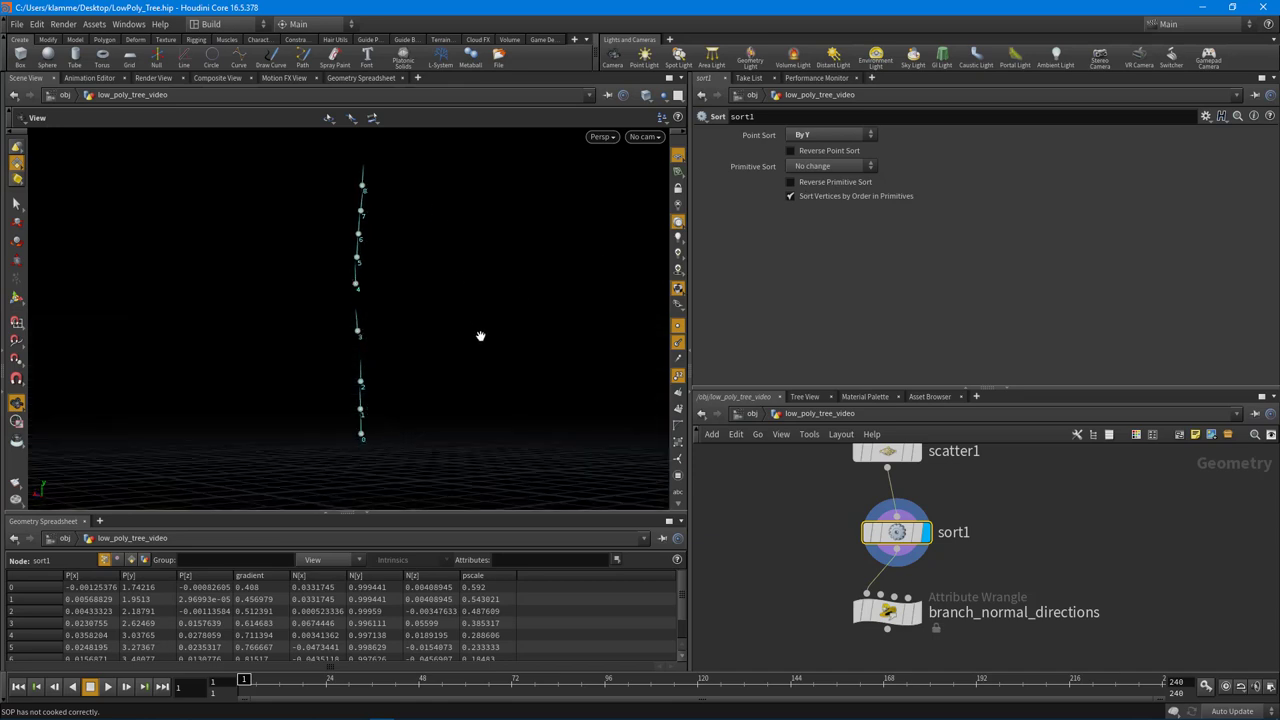
{"action": "left_click_drag", "start_coordinate": [480, 336], "coordinate": [405, 420]}
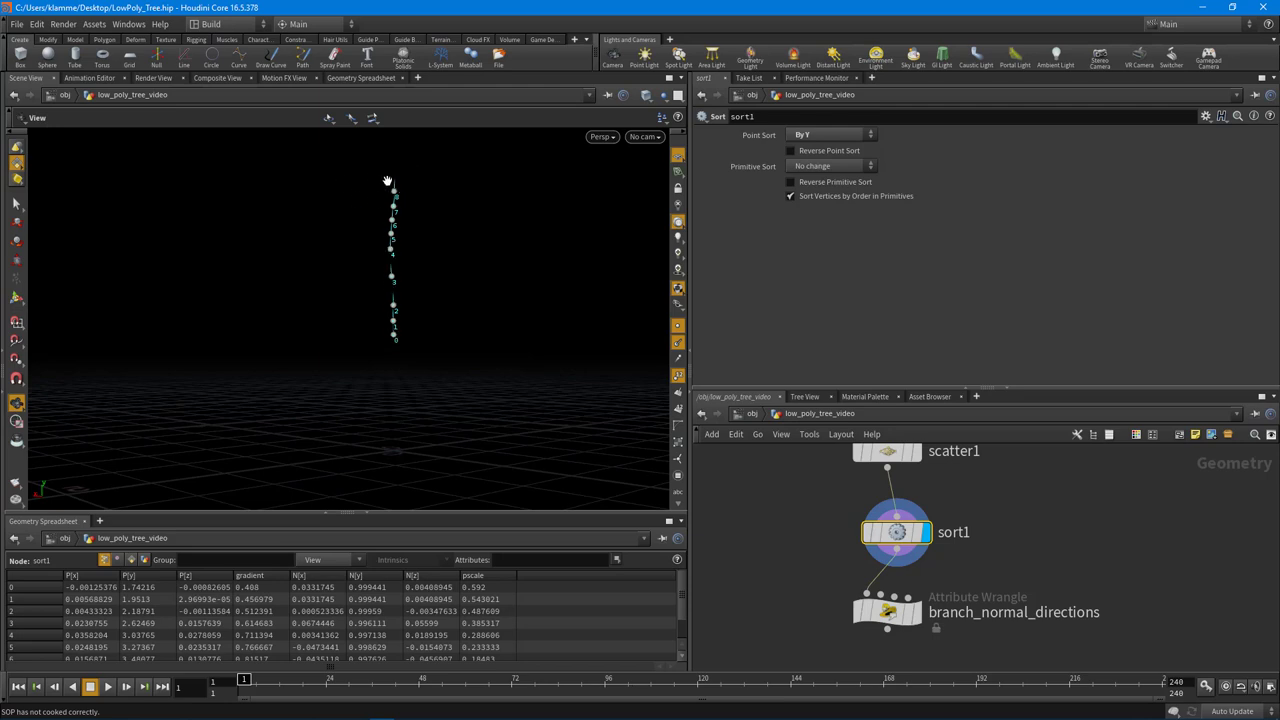
{"action": "left_click_drag", "start_coordinate": [388, 181], "coordinate": [463, 263]}
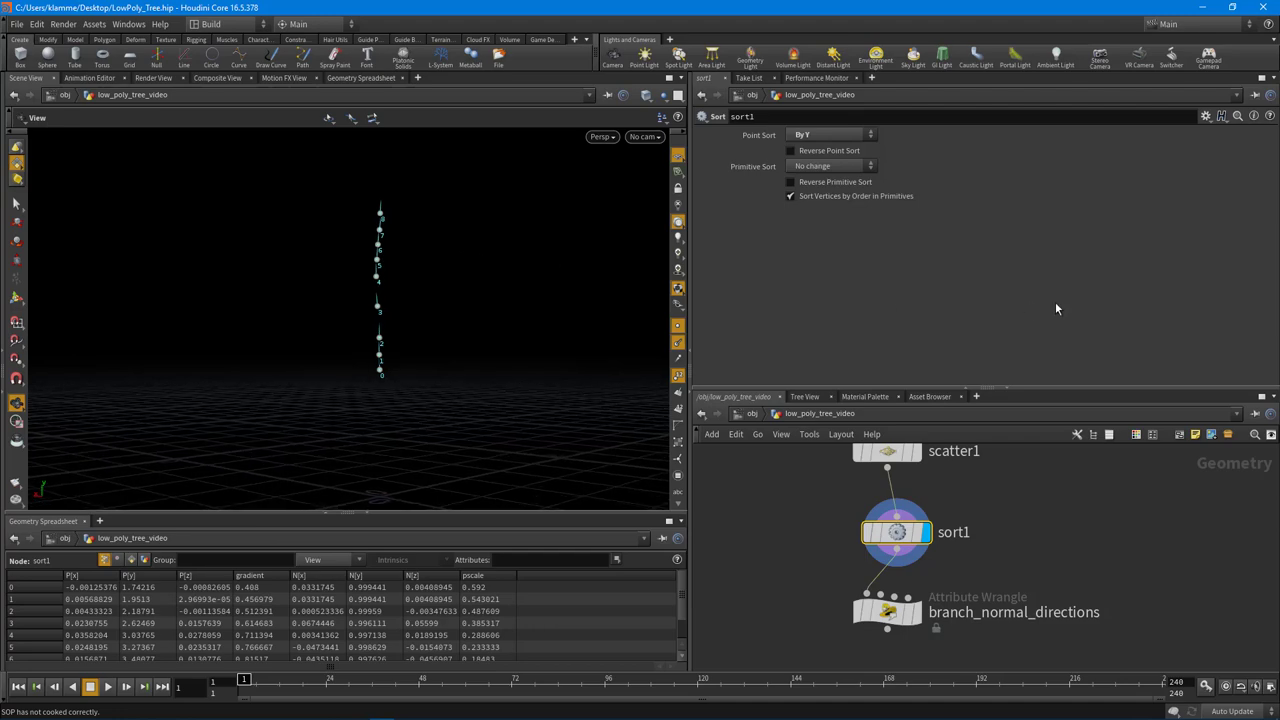
{"action": "left_click", "coordinate": [917, 612]}
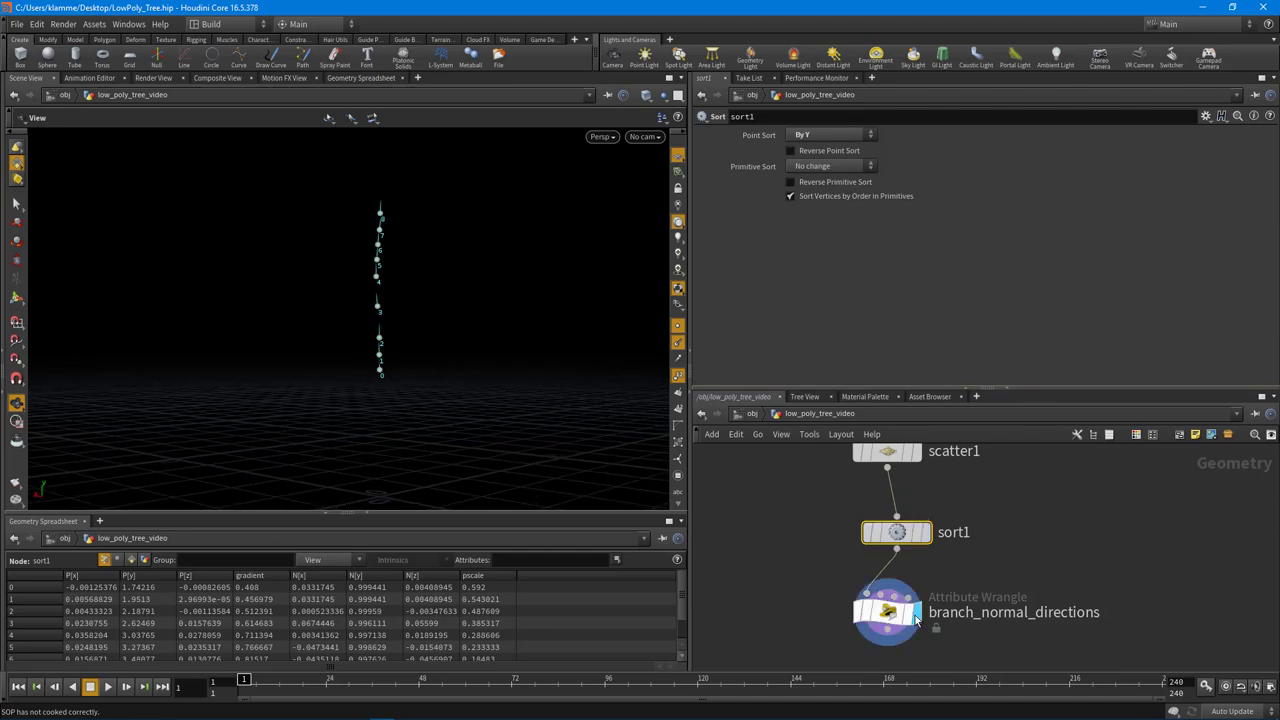
Set branch_normal_directions' Rotationamount to 18.7 and orbit to inspect the gently twisting normals.
{"action": "left_click_drag", "start_coordinate": [509, 354], "coordinate": [459, 373]}
{"action": "left_click", "coordinate": [897, 606]}
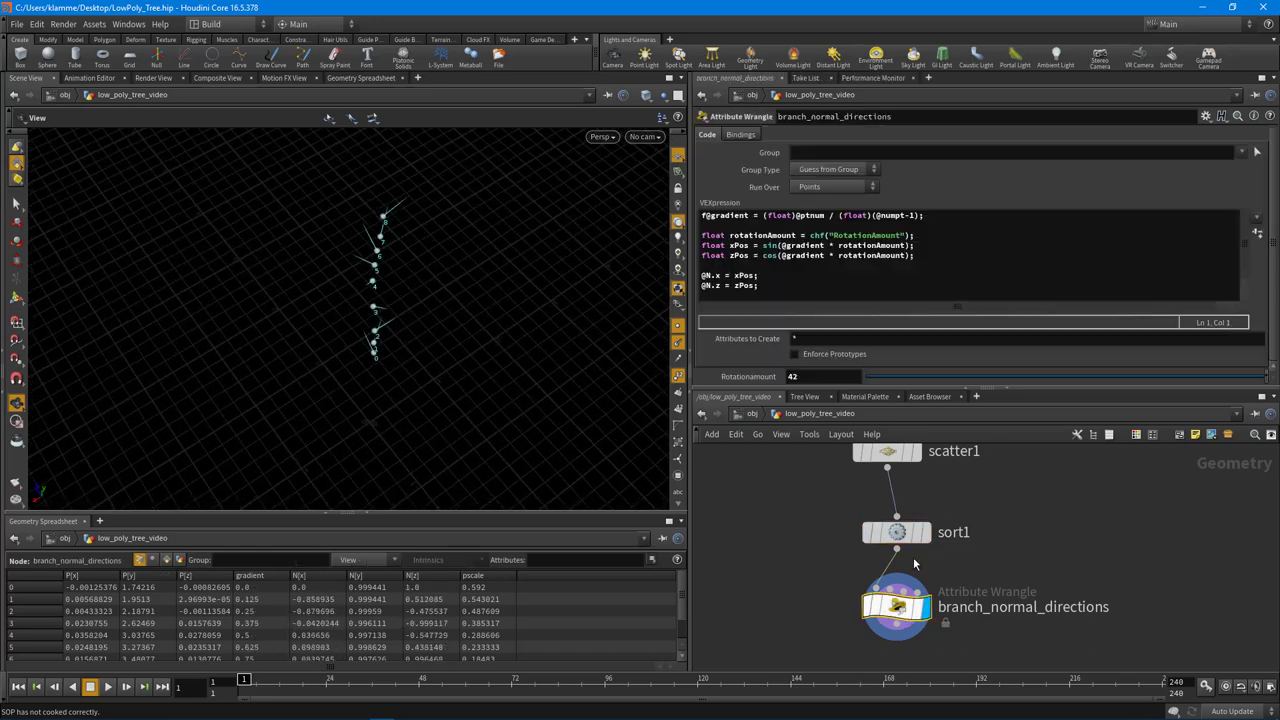
{"action": "left_click_drag", "start_coordinate": [881, 376], "coordinate": [1152, 400]}
{"action": "left_click_drag", "start_coordinate": [474, 331], "coordinate": [520, 345]}
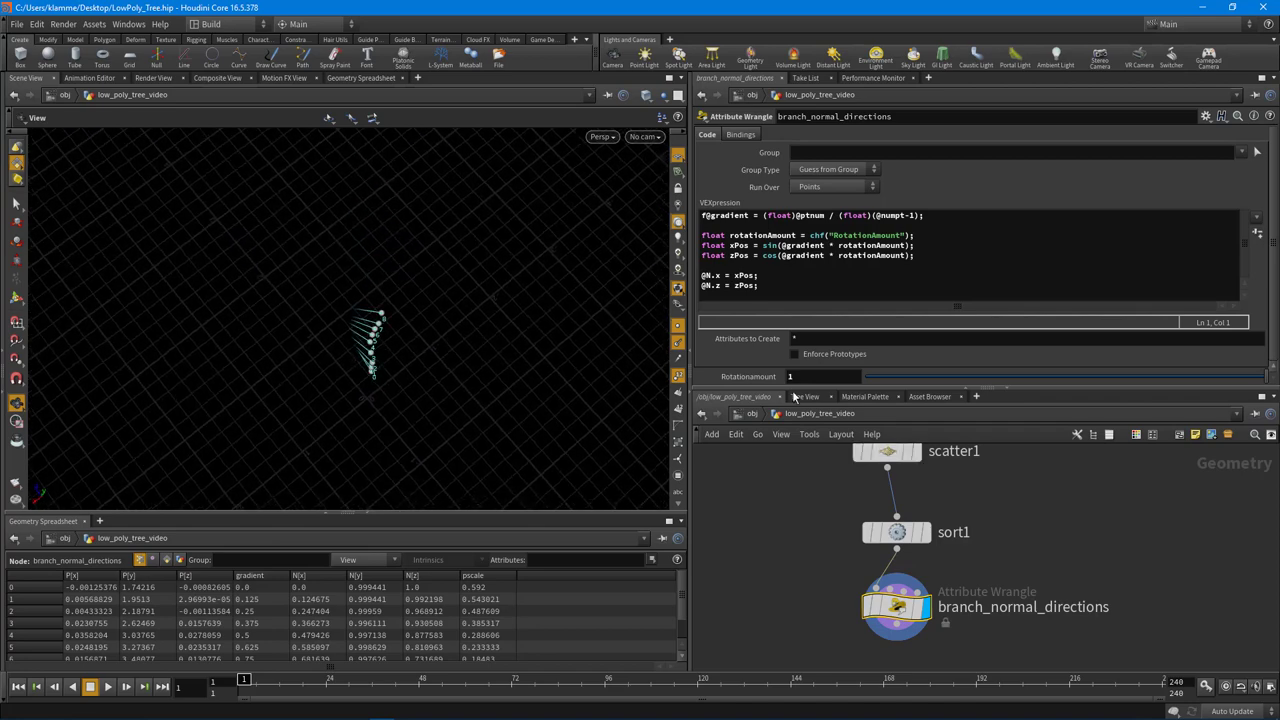
{"action": "middle_click_drag", "start_coordinate": [800, 377], "coordinate": [667, 369]}
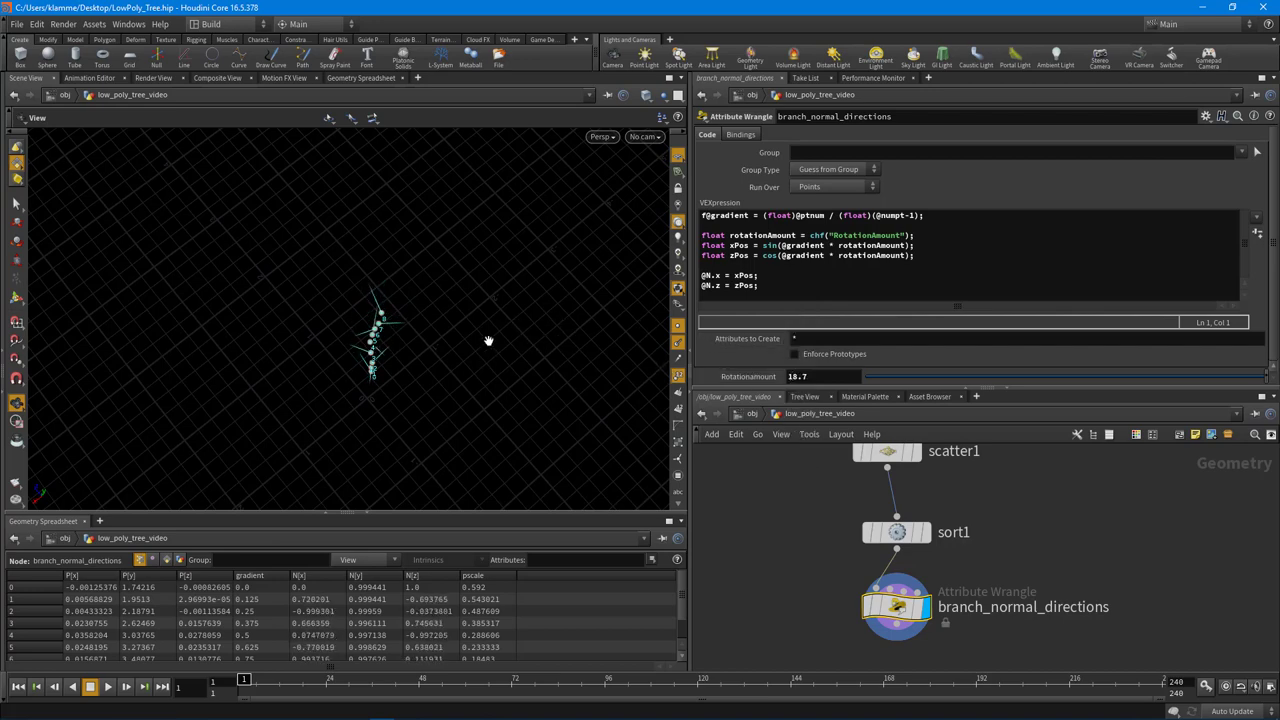
{"action": "left_click_drag", "start_coordinate": [489, 343], "coordinate": [440, 291]}
{"action": "left_click_drag", "start_coordinate": [382, 385], "coordinate": [290, 322]}
{"action": "left_click_drag", "start_coordinate": [417, 309], "coordinate": [366, 330]}
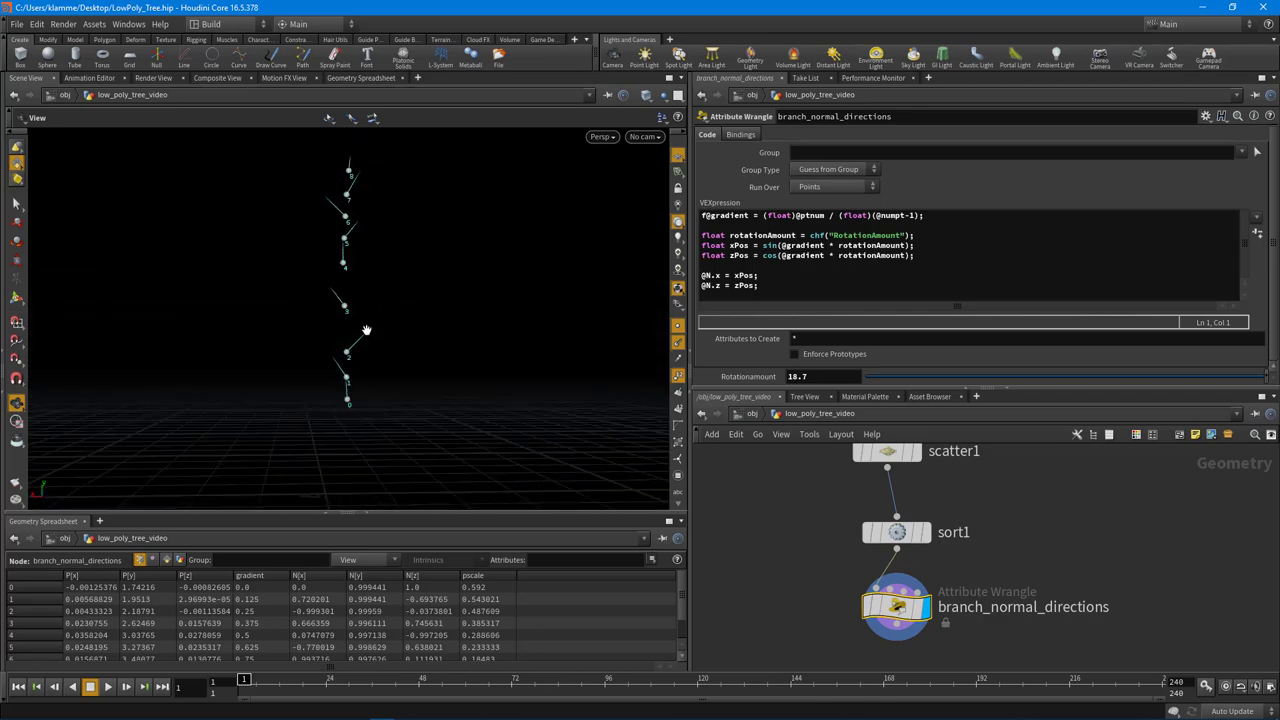
{"action": "left_click_drag", "start_coordinate": [365, 400], "coordinate": [552, 375]}
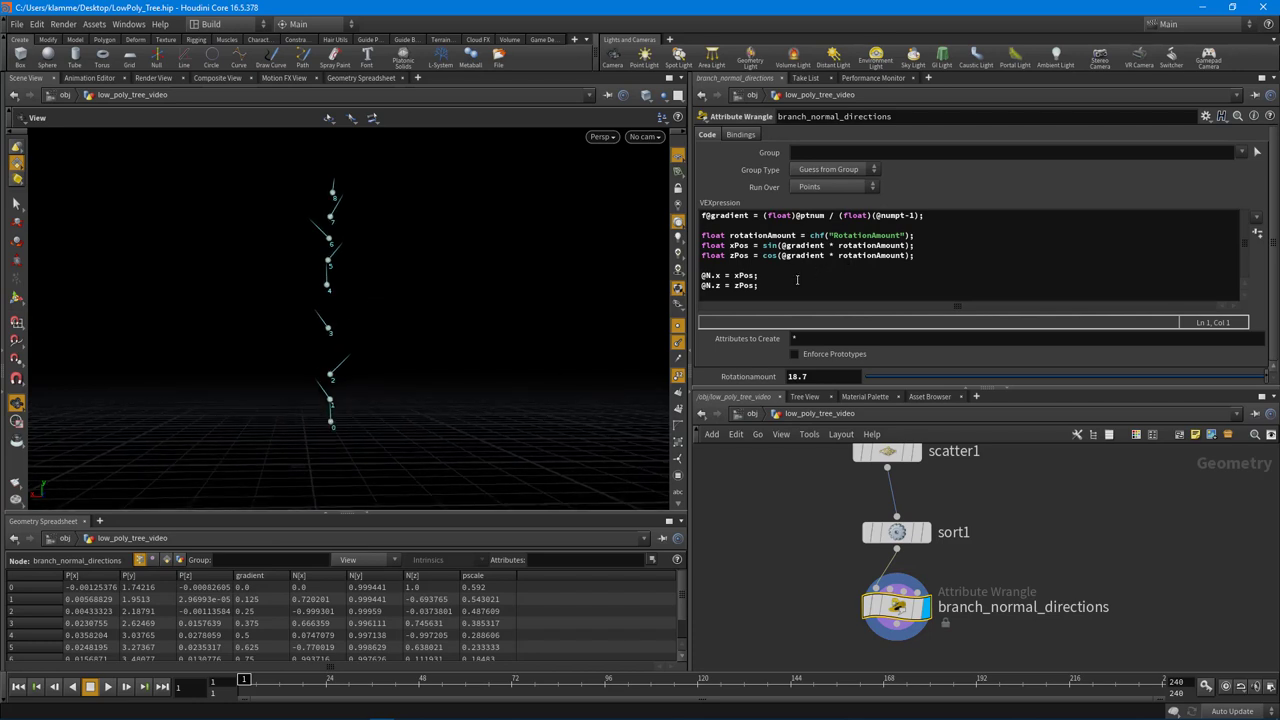
{"action": "left_click", "coordinate": [794, 228]}
Add the comments //X and Z normal pos and //Build a Yposition, then save.
{"action": "key", "text": "Up"}
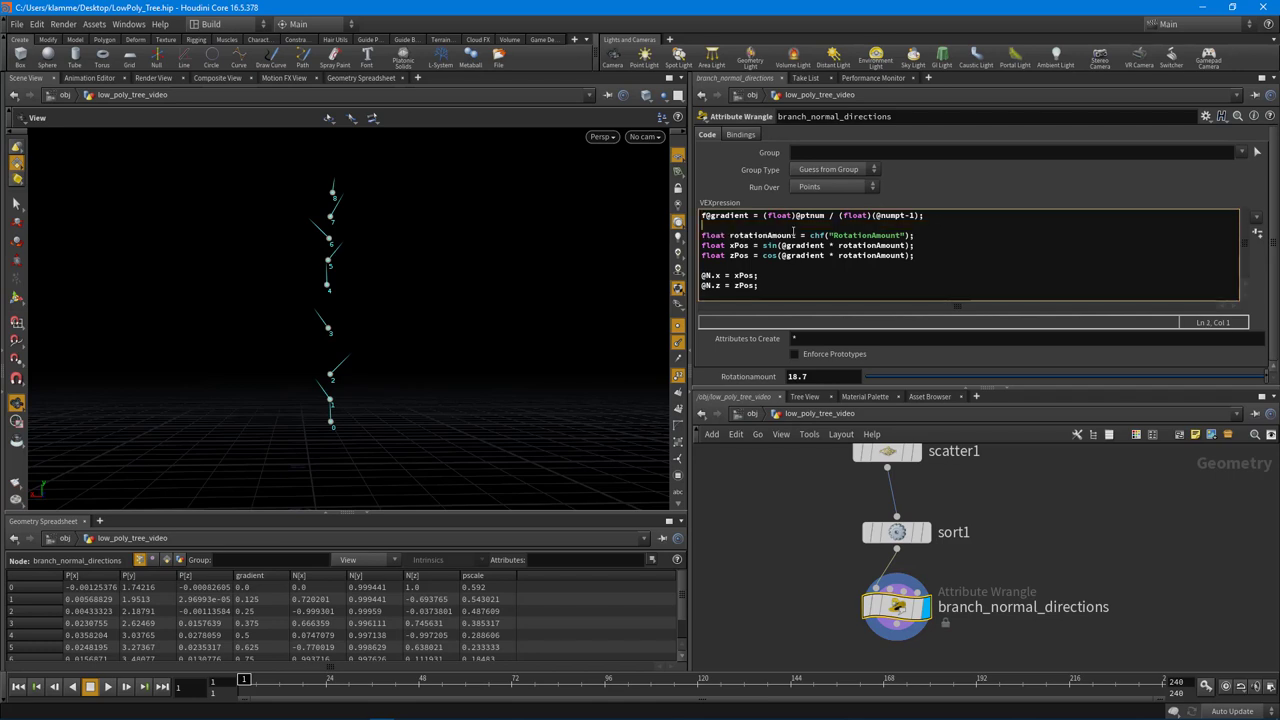
{"action": "key", "text": "Return"}
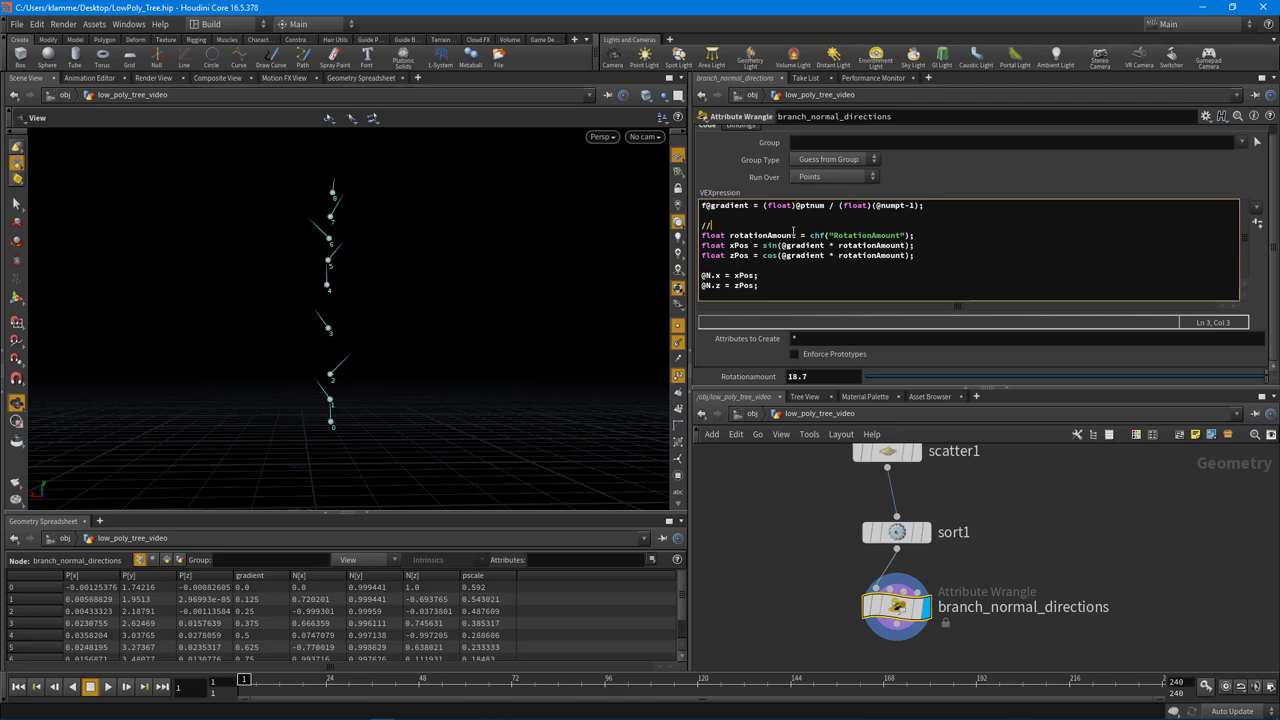
{"action": "type", "text": "//X and Z normal pos"}
{"action": "key", "text": "Down"}
{"action": "key", "text": "Return"}
{"action": "key", "text": "Return"}
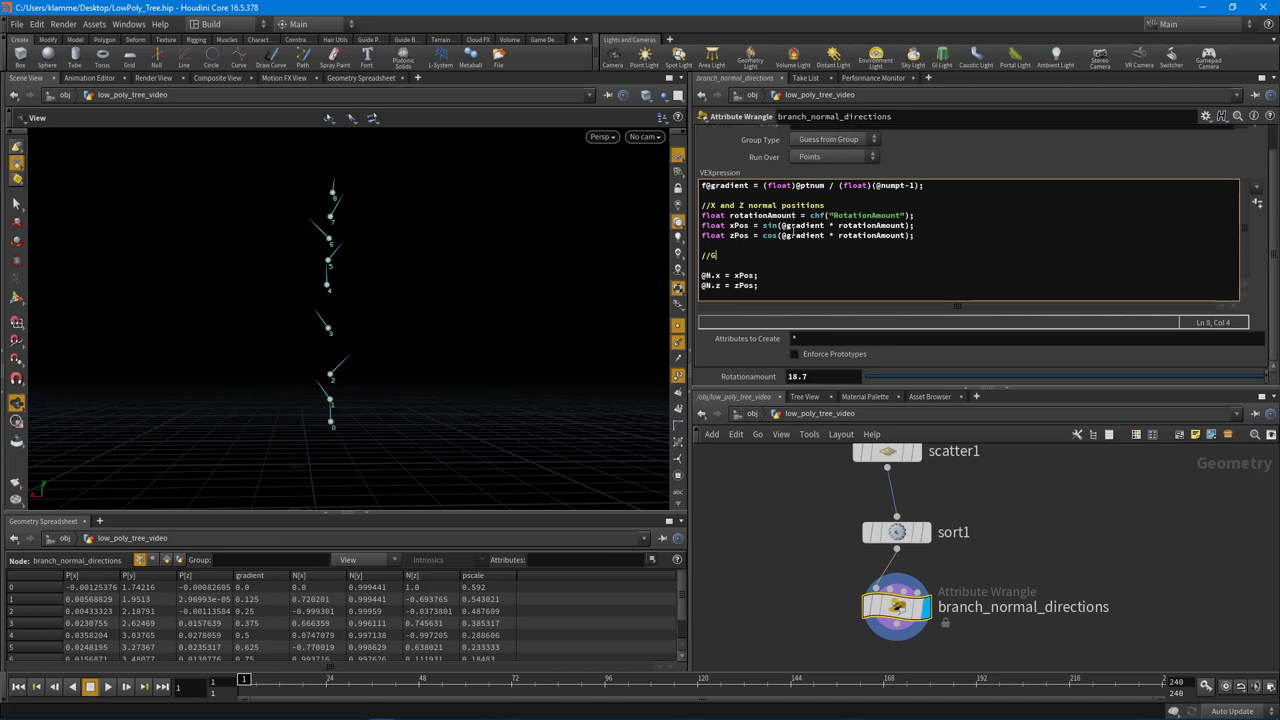
{"action": "type", "text": "//Build a Yposition"}
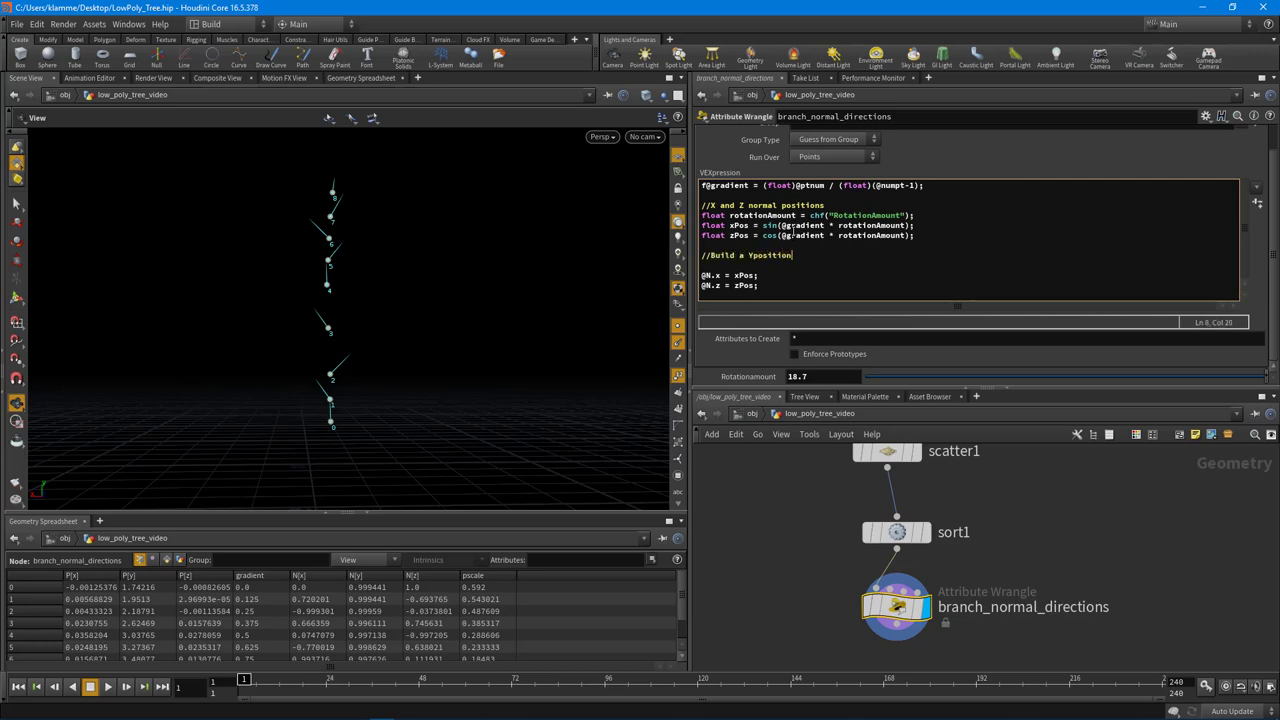
{"action": "key", "text": "ctrl+s"}
{"action": "key", "text": "Return"}
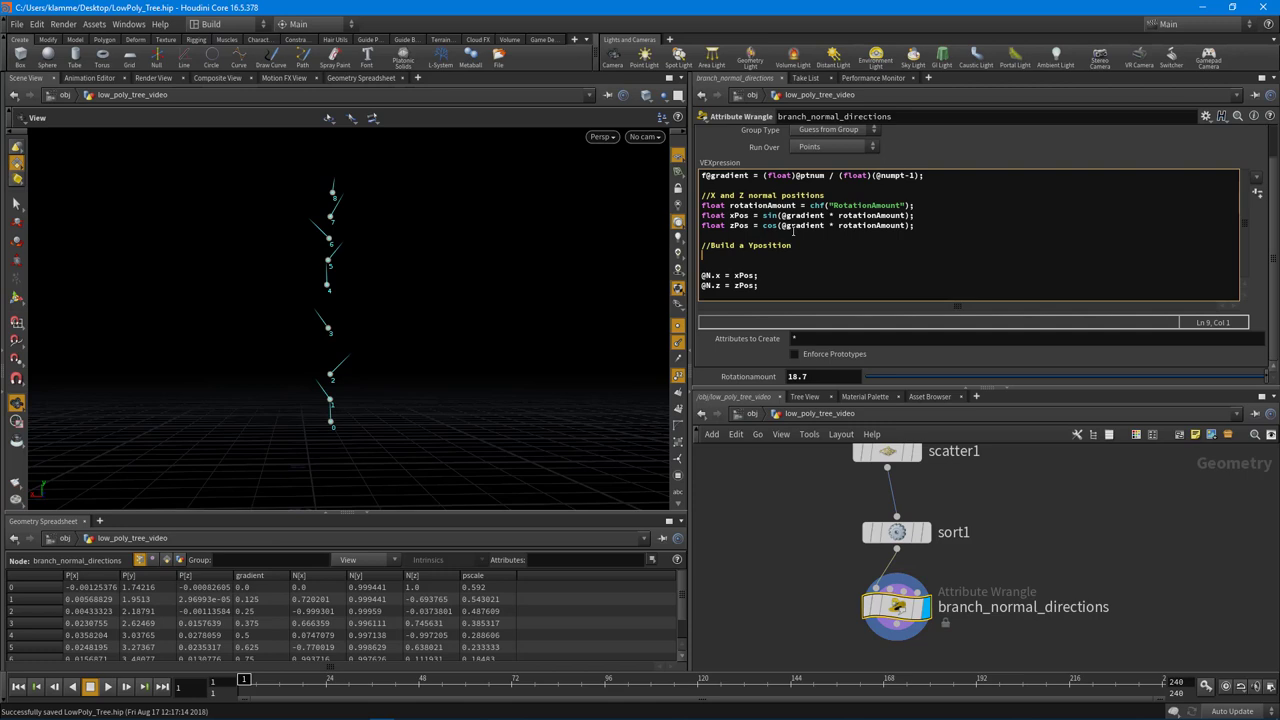
{"action": "type", "text": "float yPos ="}
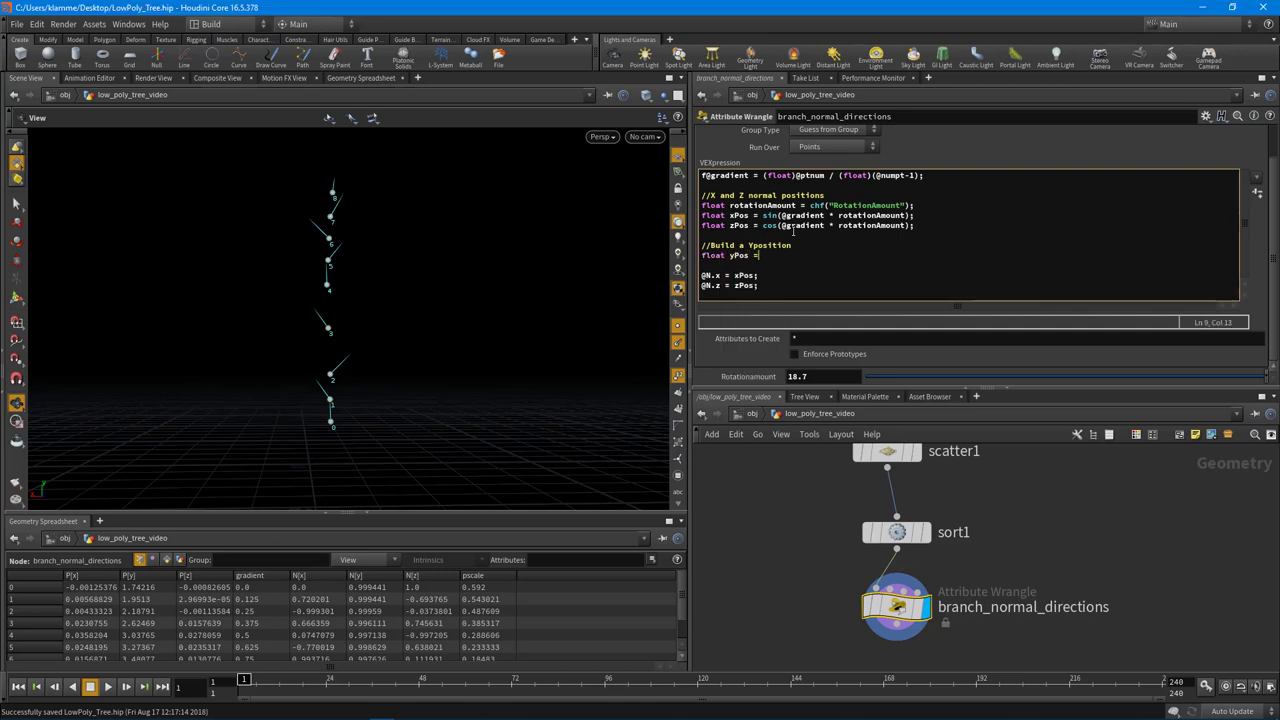
{"action": "type", "text": "ramp()@gradient);"}
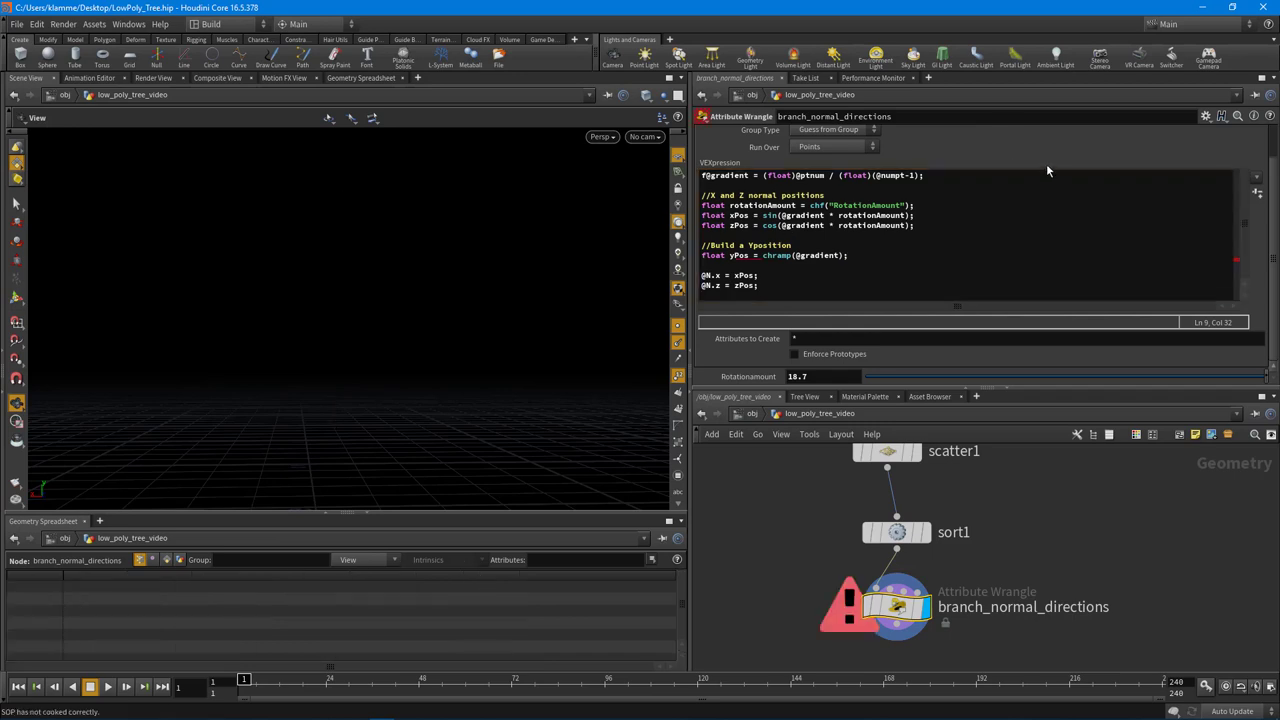
{"action": "left_click", "coordinate": [797, 256]}
{"action": "type", "text": "\"\", "}
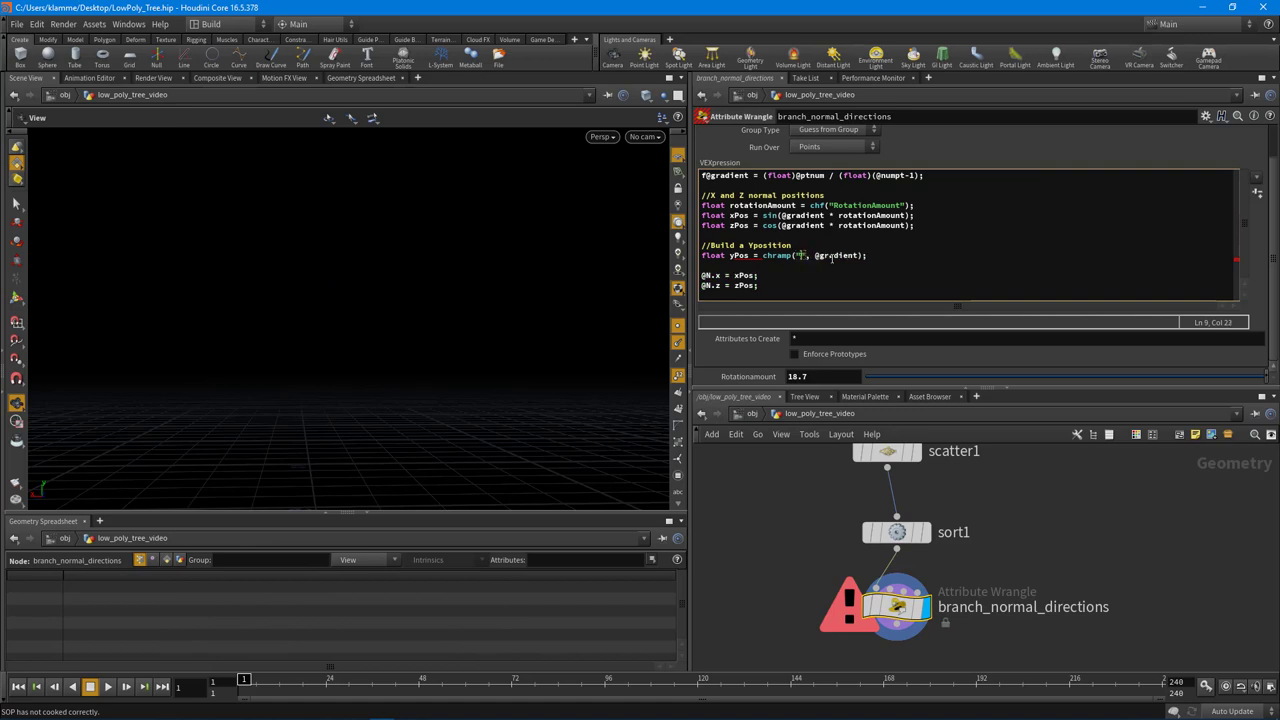
{"action": "type", "text": "YPos"}
{"action": "left_click", "coordinate": [1020, 150]}
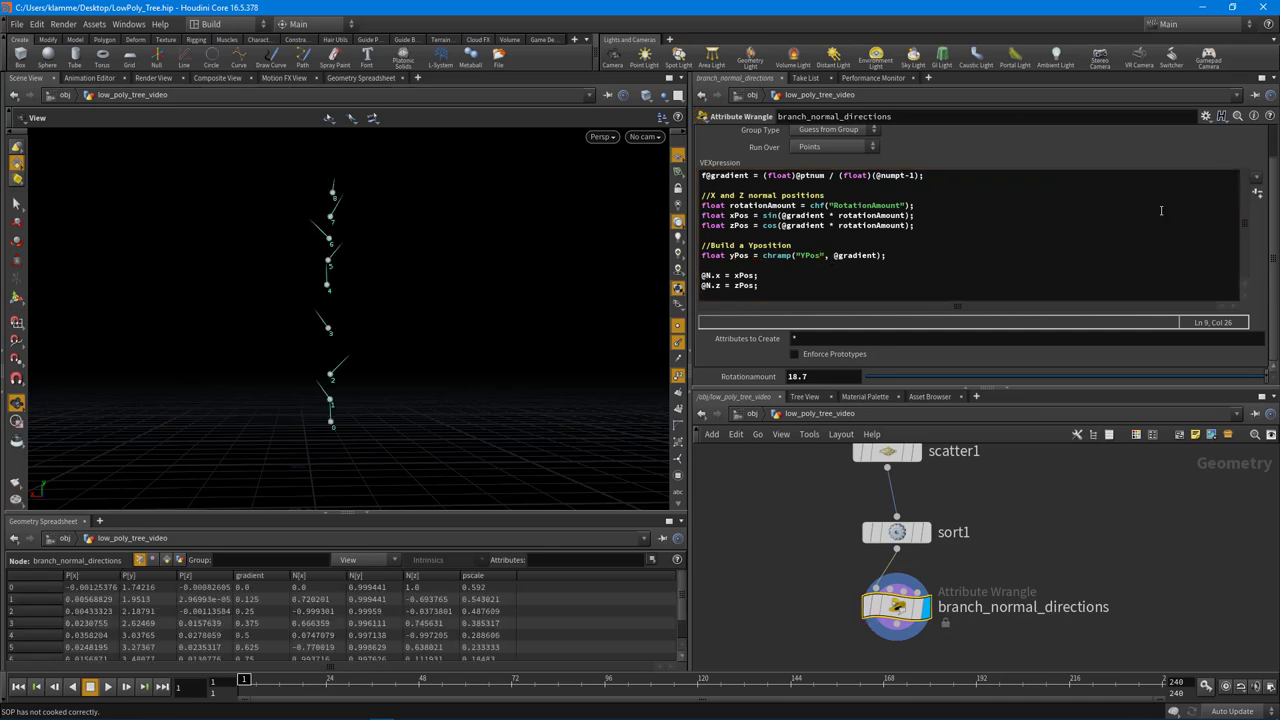
Create the YPos ramp parameter and add @N.y = yPos; after the N.x line.
{"action": "left_click", "coordinate": [1257, 192]}
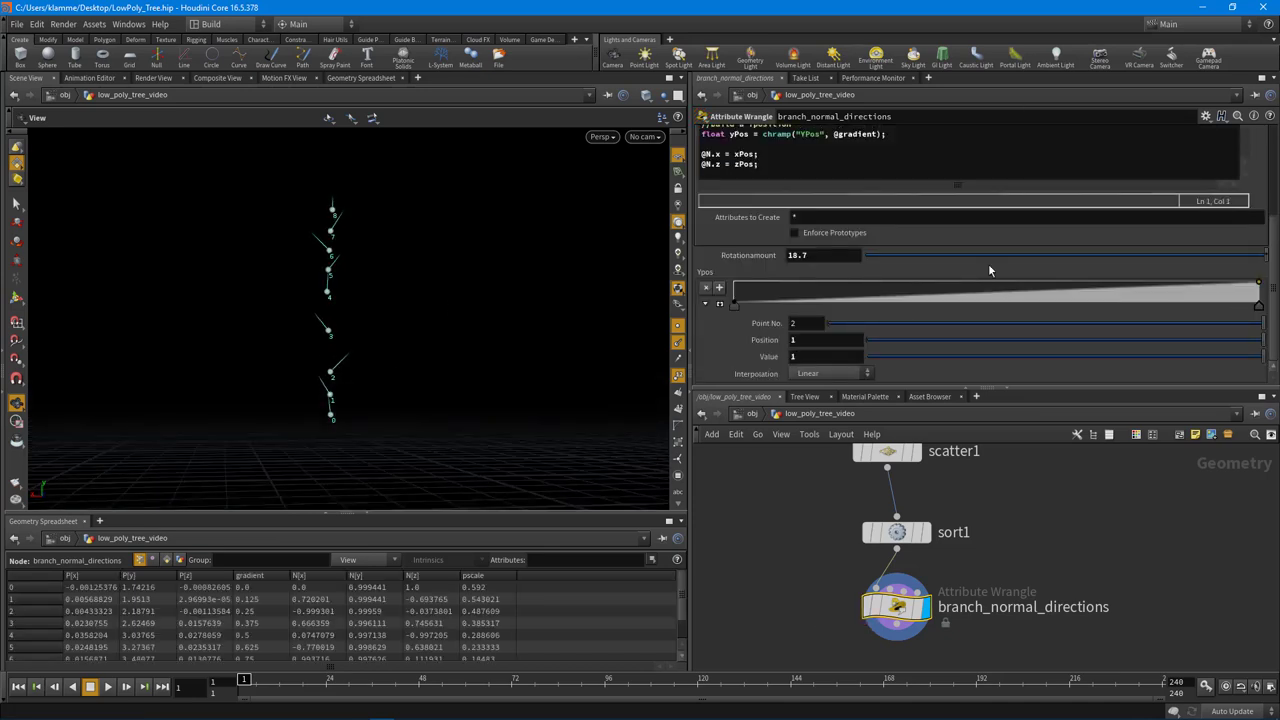
{"action": "scroll", "coordinate": [960, 262], "scroll_direction": "up", "scroll_amount": 2}
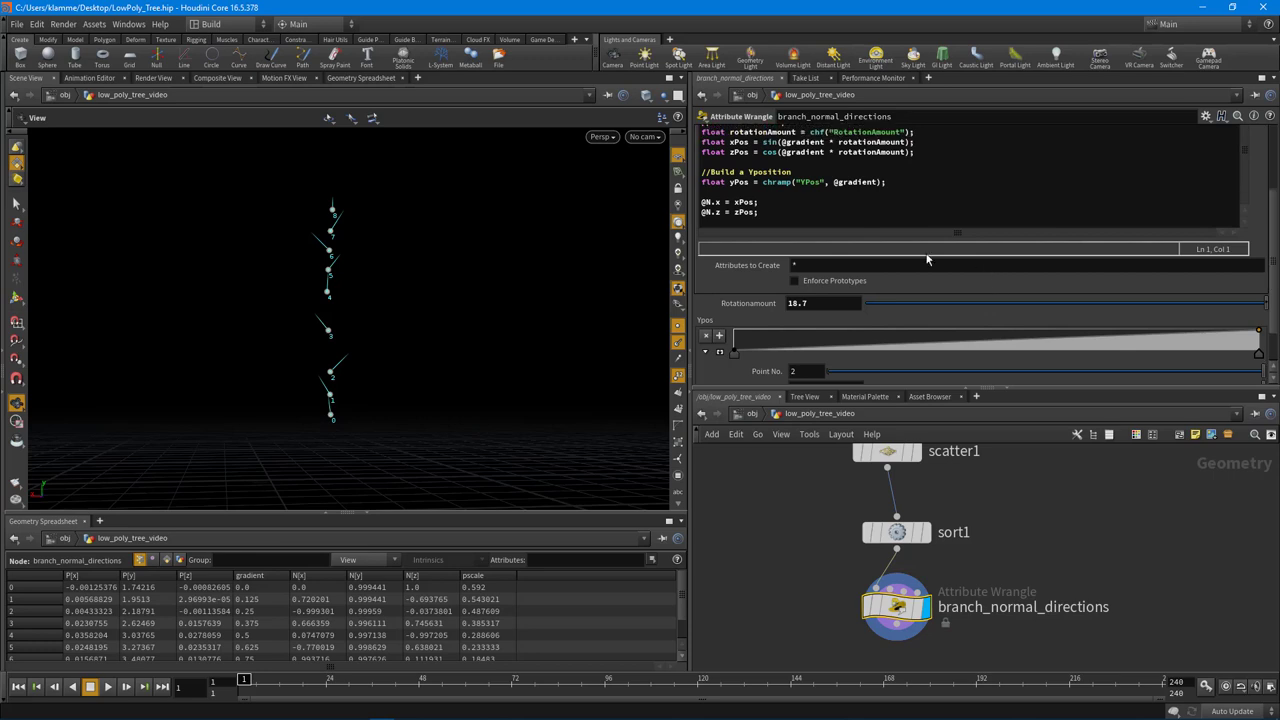
{"action": "left_click", "coordinate": [765, 202]}
{"action": "key", "text": "Return"}
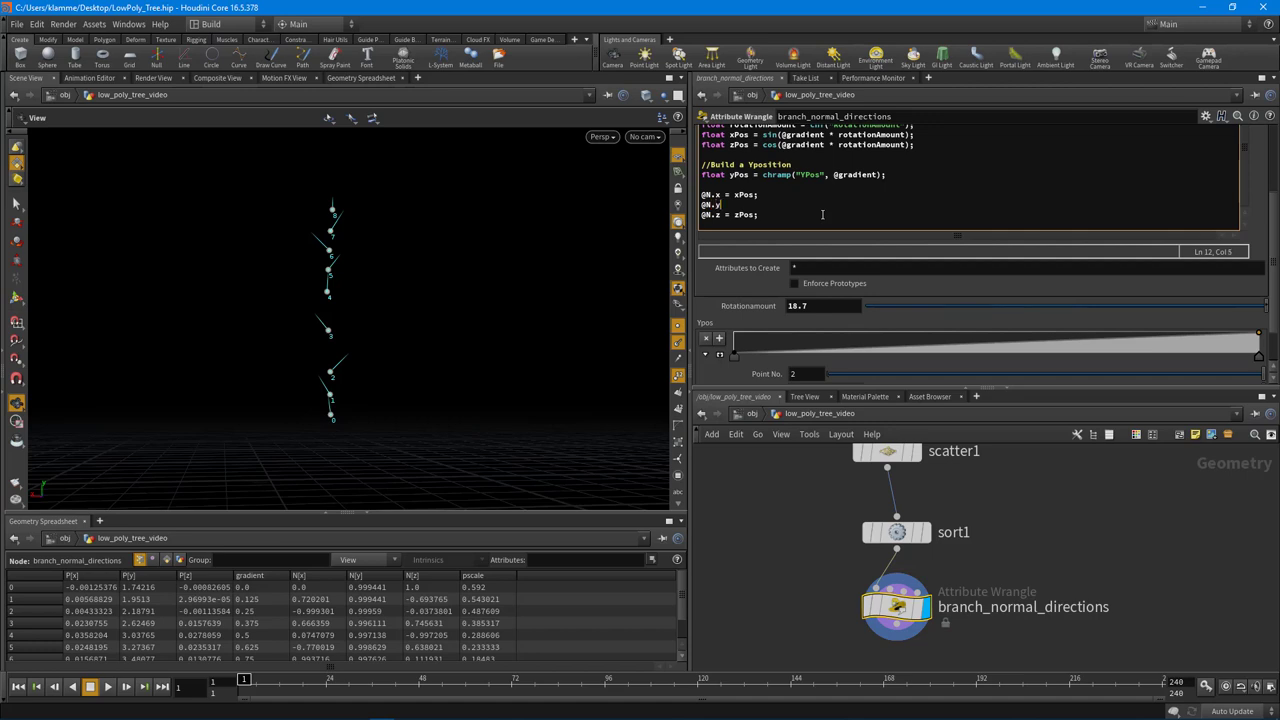
{"action": "type", "text": "@N.y = yPos;"}
{"action": "scroll", "coordinate": [1255, 195], "scroll_direction": "up", "scroll_amount": 3}
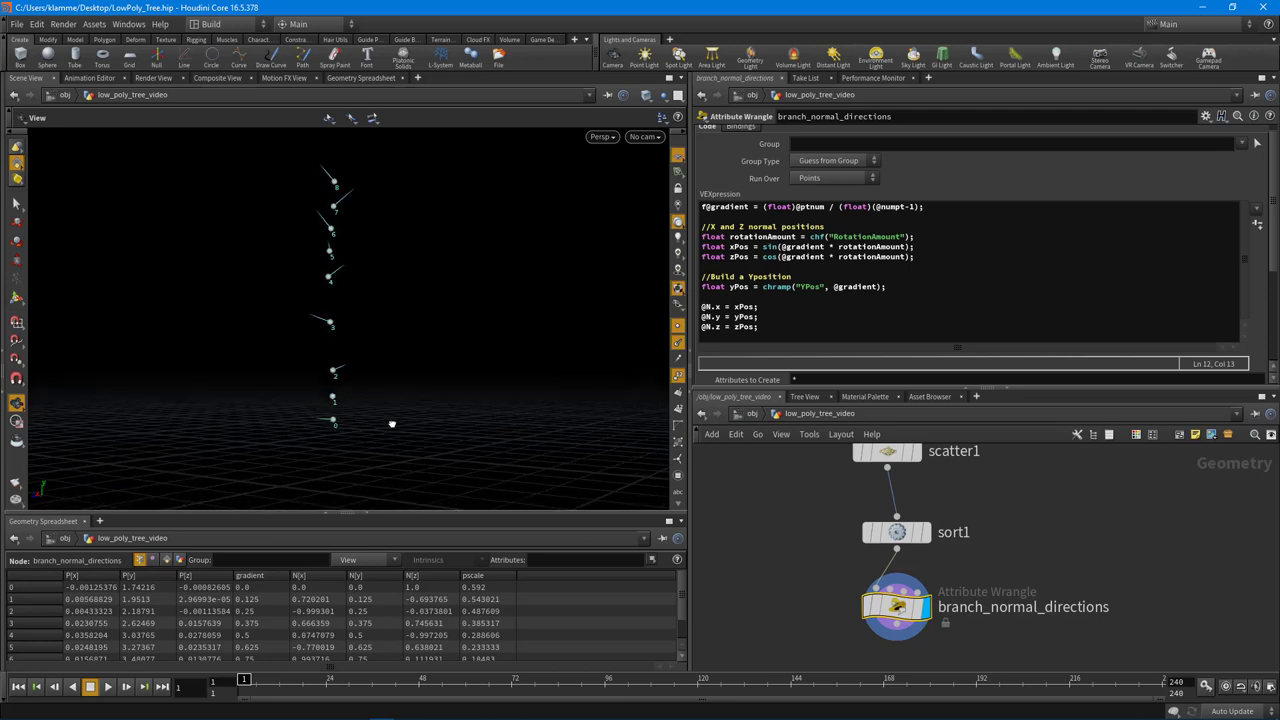
{"action": "left_click_drag", "start_coordinate": [348, 433], "coordinate": [355, 315]}
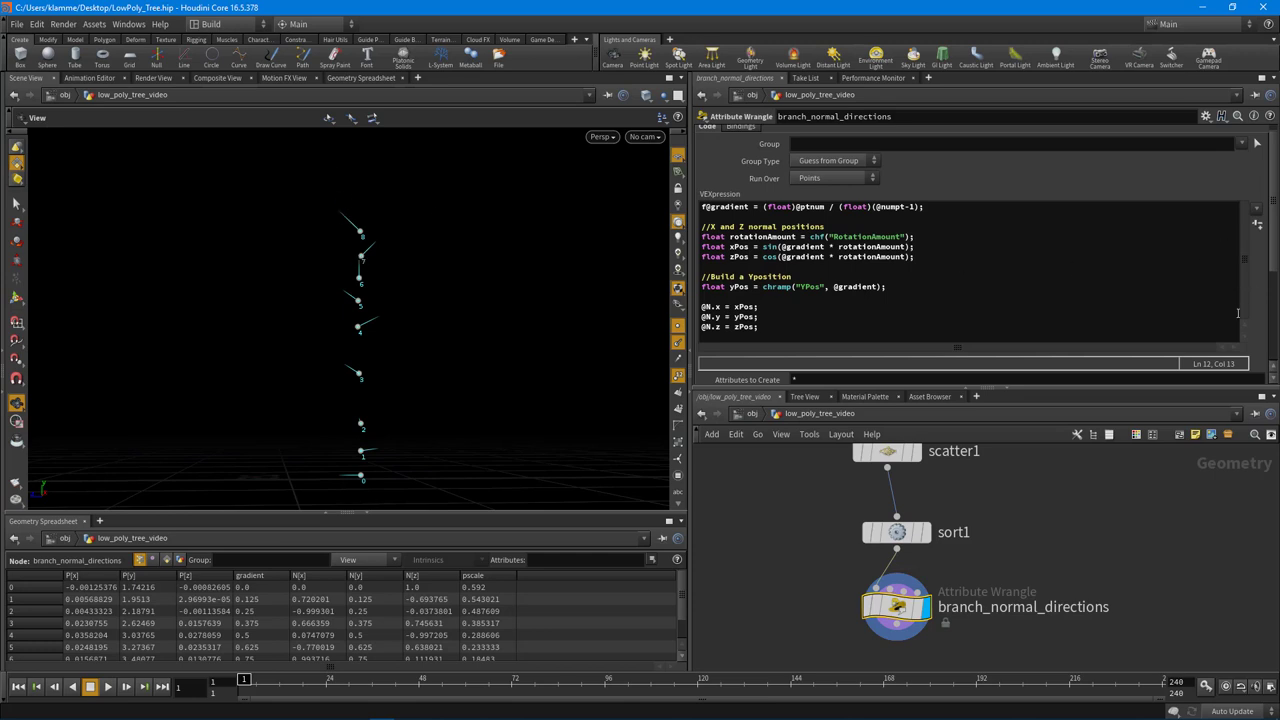
Lower the YPos ramp's first key value to -0.72 and orbit to check the normals.
{"action": "scroll", "coordinate": [1267, 317], "scroll_direction": "down", "scroll_amount": 5}
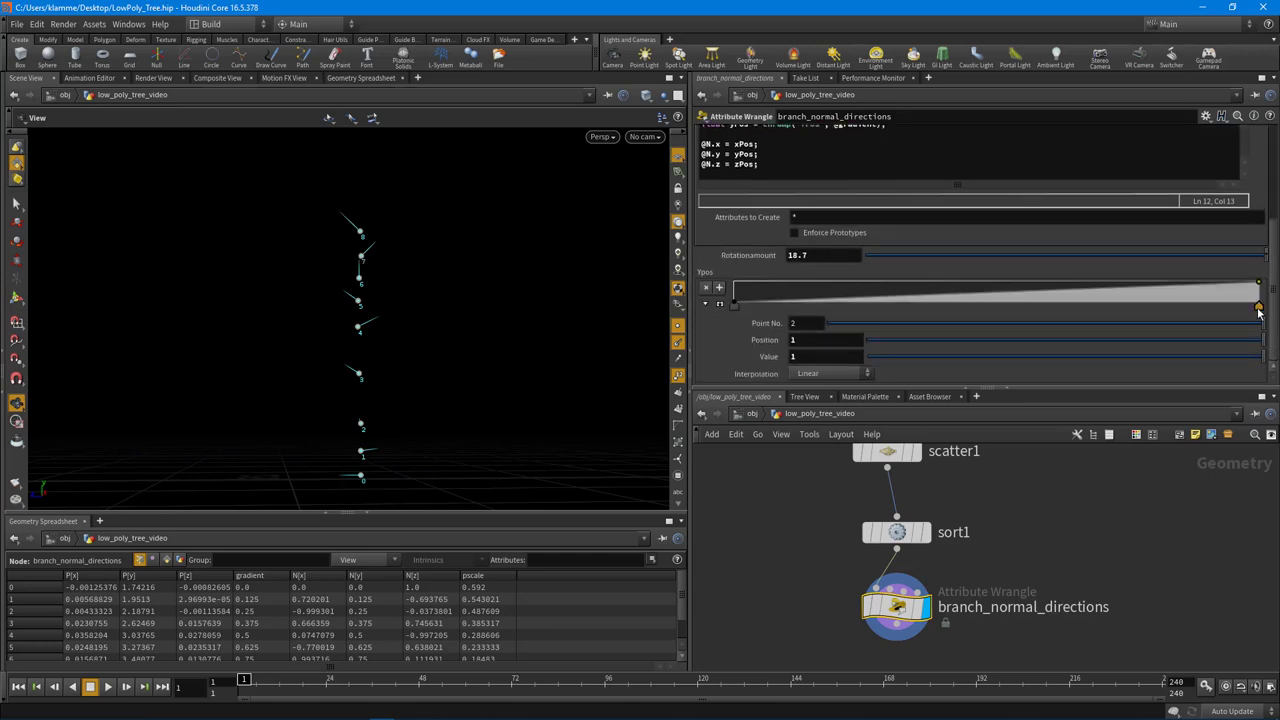
{"action": "middle_click_drag", "start_coordinate": [823, 356], "coordinate": [925, 356]}
{"action": "left_click", "coordinate": [735, 305]}
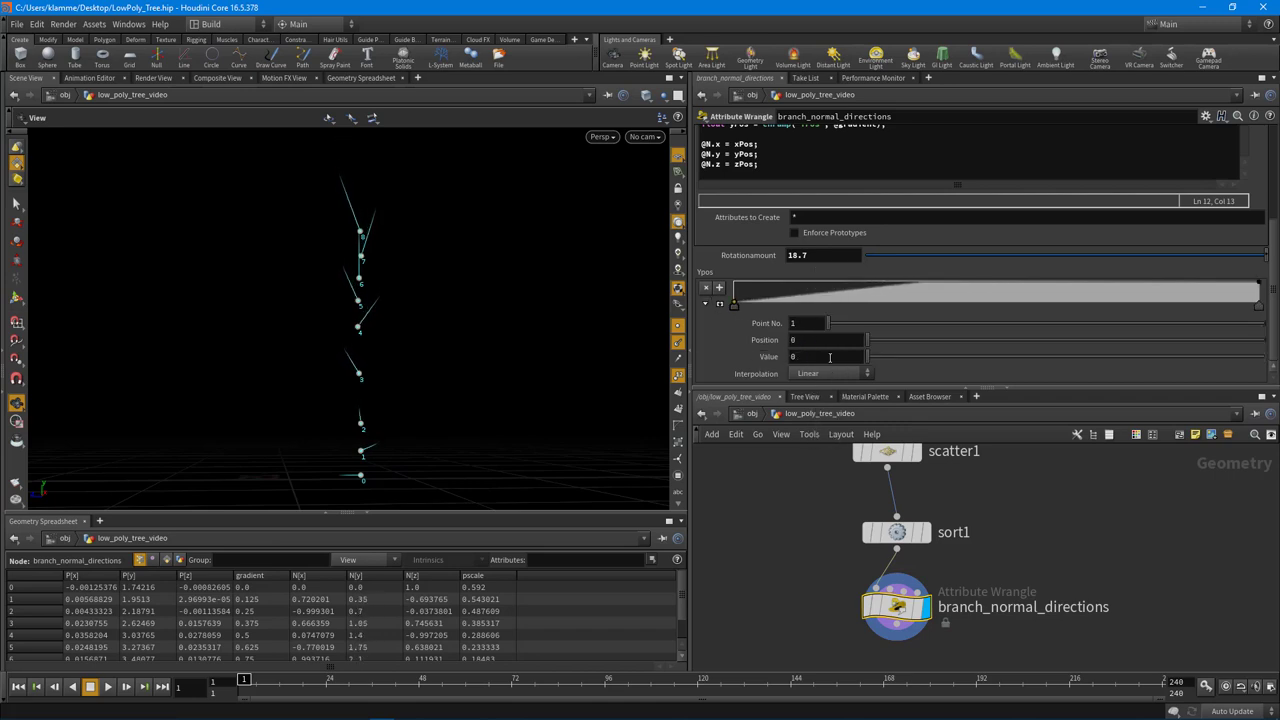
{"action": "middle_click_drag", "start_coordinate": [829, 357], "coordinate": [449, 343]}
{"action": "mouse_move", "coordinate": [449, 343]}
{"action": "left_mouse_down", "text": "alt"}
{"action": "mouse_move", "coordinate": [434, 360]}
{"action": "mouse_move", "coordinate": [506, 362]}
{"action": "mouse_move", "coordinate": [437, 363]}
{"action": "left_mouse_up", "text": "alt"}
{"action": "left_click_drag", "start_coordinate": [530, 238], "coordinate": [362, 426], "text": "alt"}
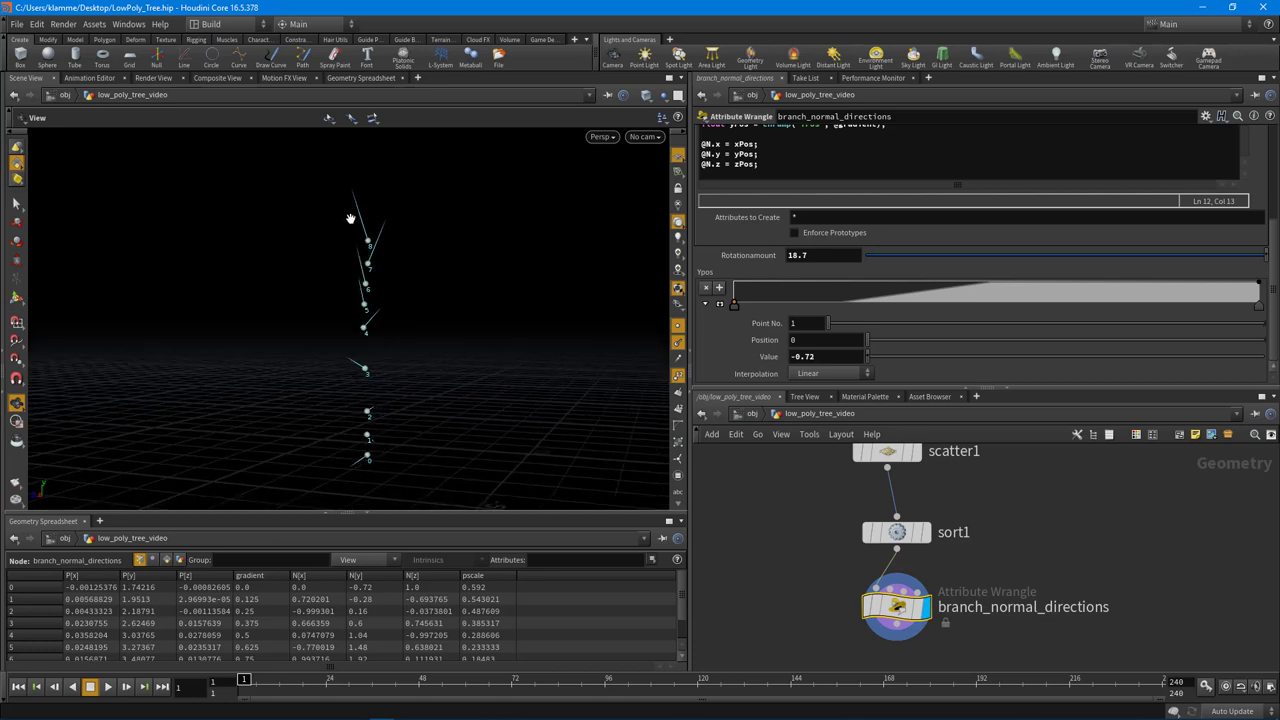
{"action": "left_click_drag", "start_coordinate": [381, 321], "coordinate": [366, 298], "text": "alt"}
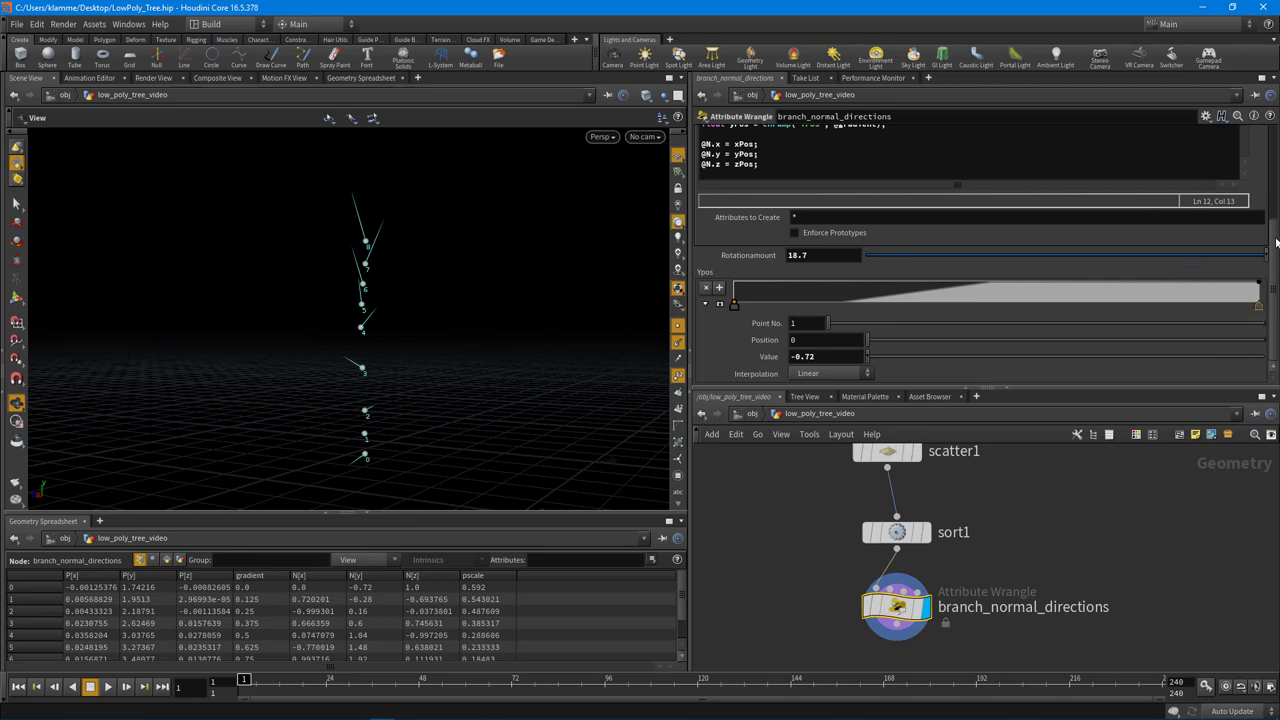
{"action": "scroll", "coordinate": [1190, 228], "scroll_direction": "up", "scroll_amount": 4}
{"action": "scroll", "coordinate": [1271, 230], "scroll_direction": "up", "scroll_amount": 3}
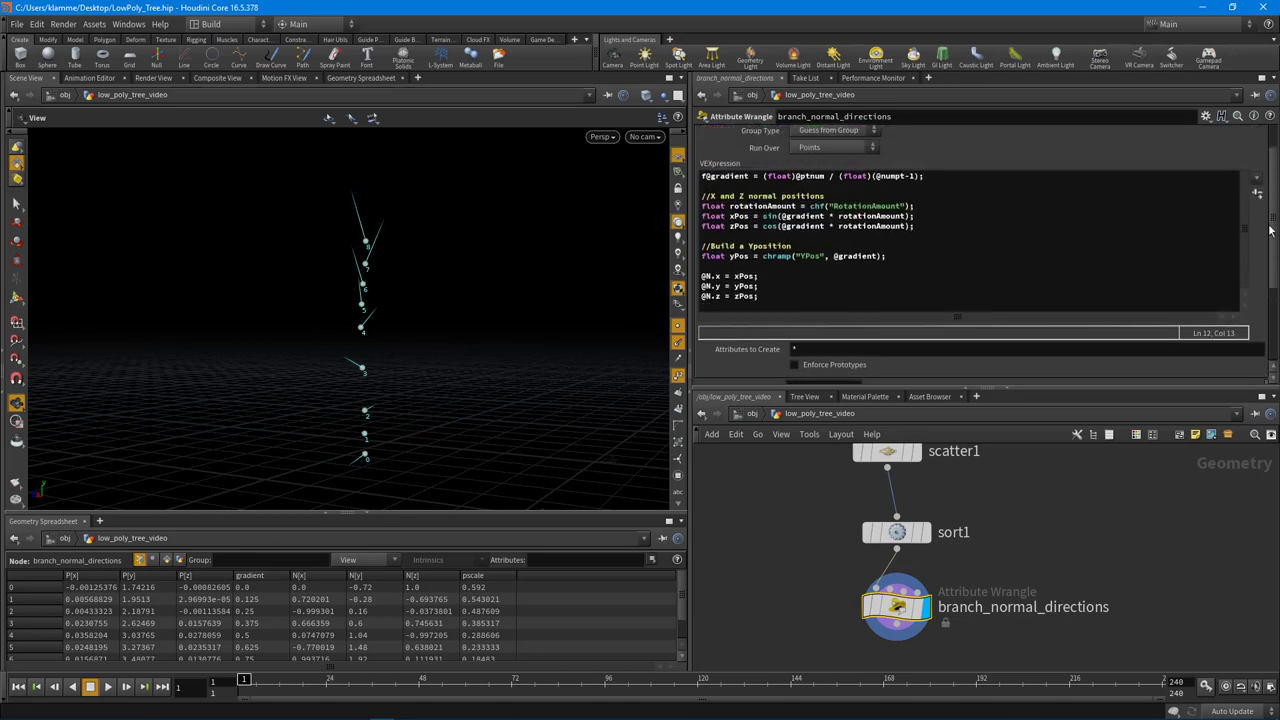
Append @N = normalize(@N); to the wrangle and enlarge the network editor pane.
{"action": "left_click", "coordinate": [853, 299]}
{"action": "key", "text": "Return"}
{"action": "key", "text": "Return"}
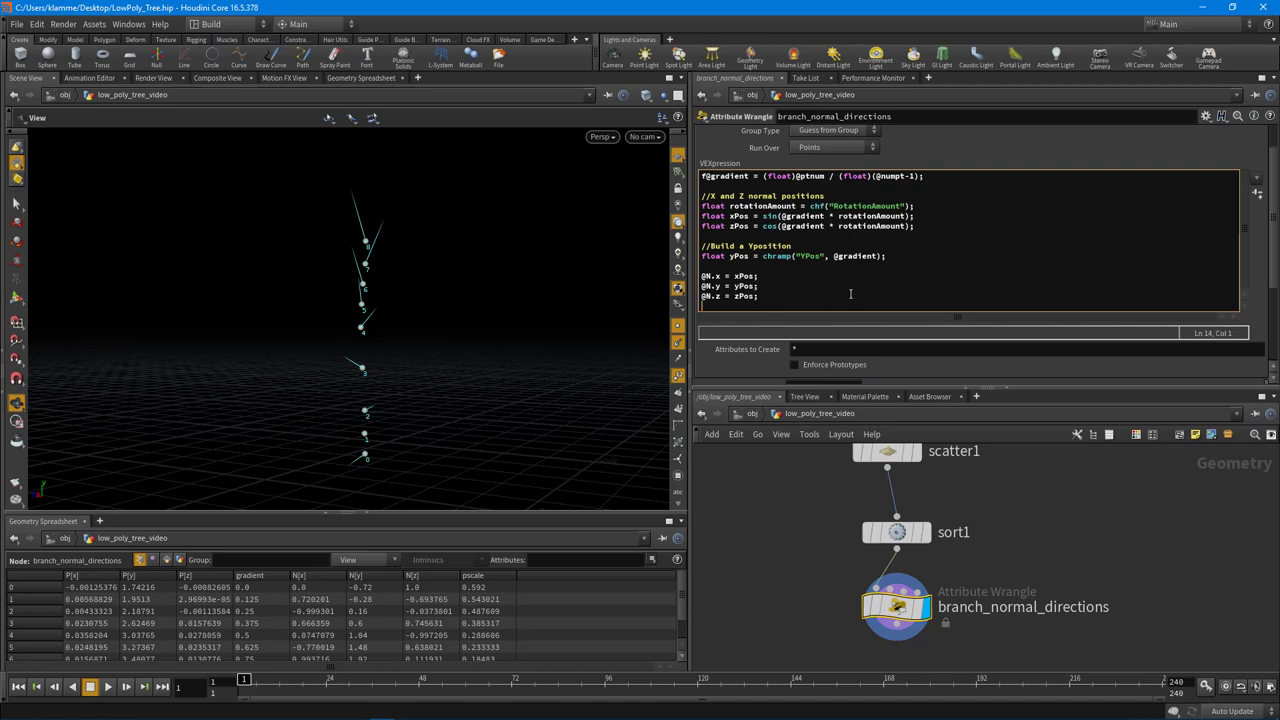
{"action": "type", "text": "@"}
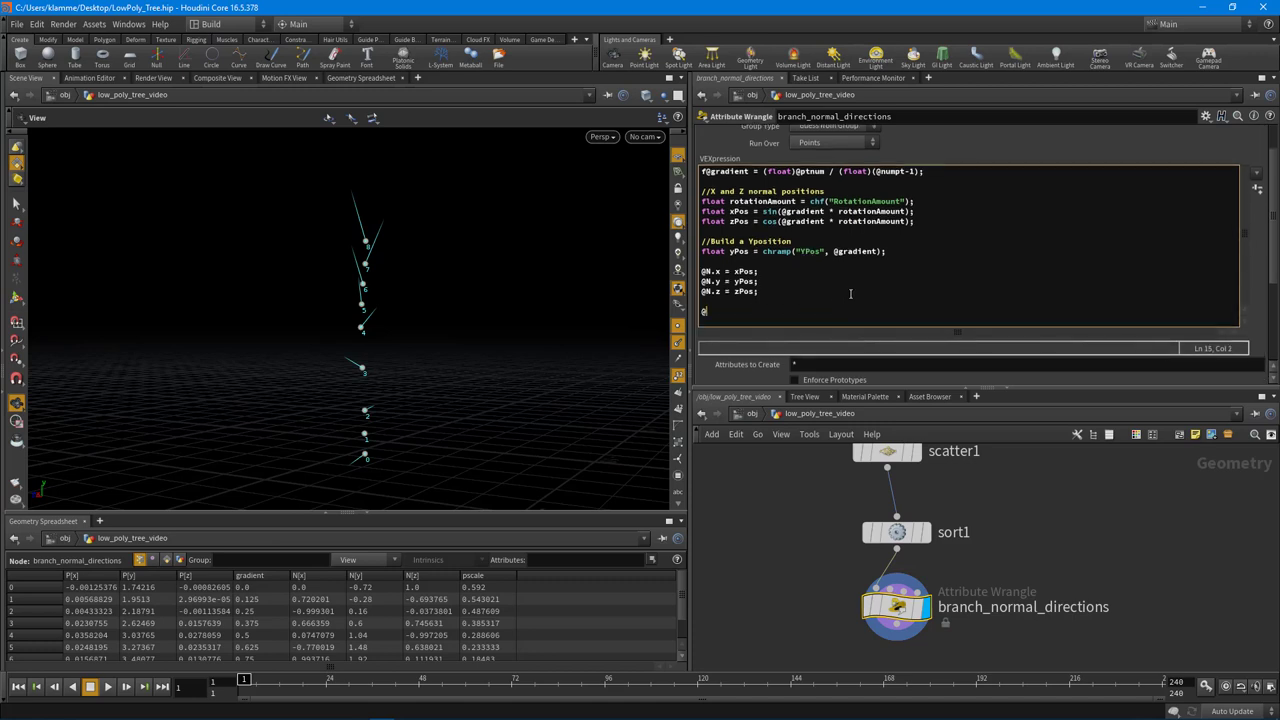
{"action": "type", "text": "N = norma"}
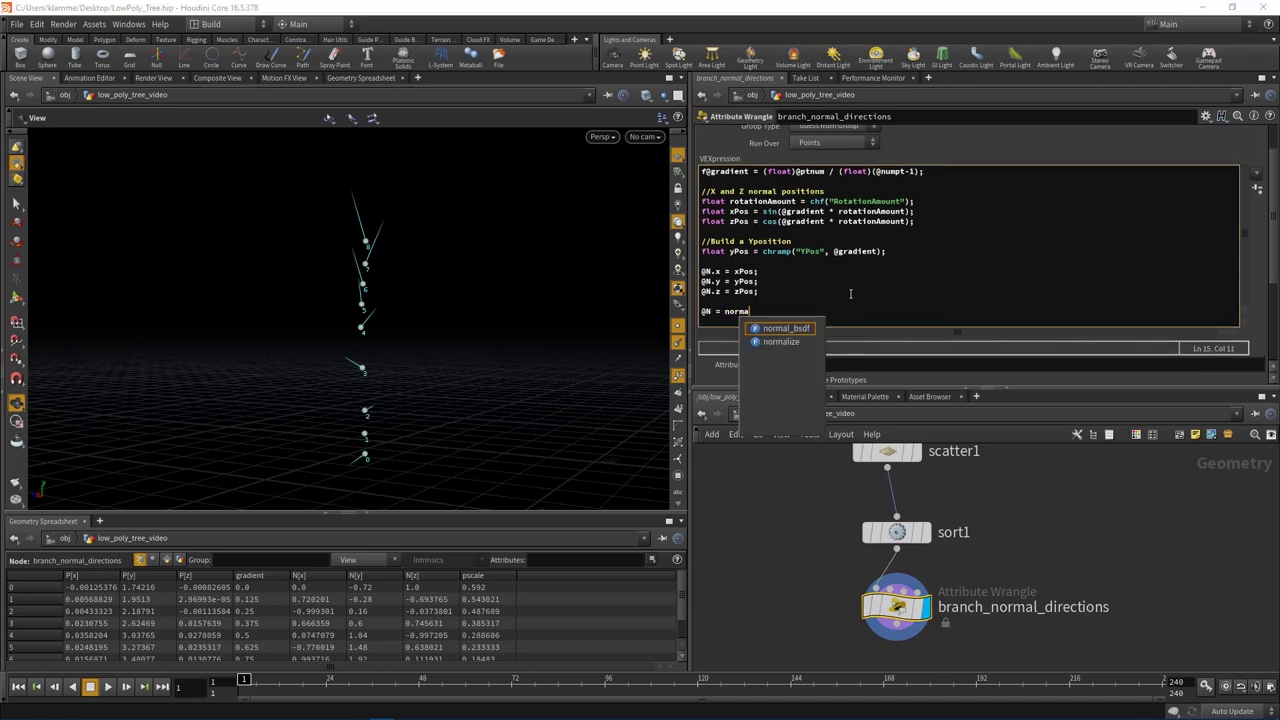
{"action": "type", "text": "lize()"}
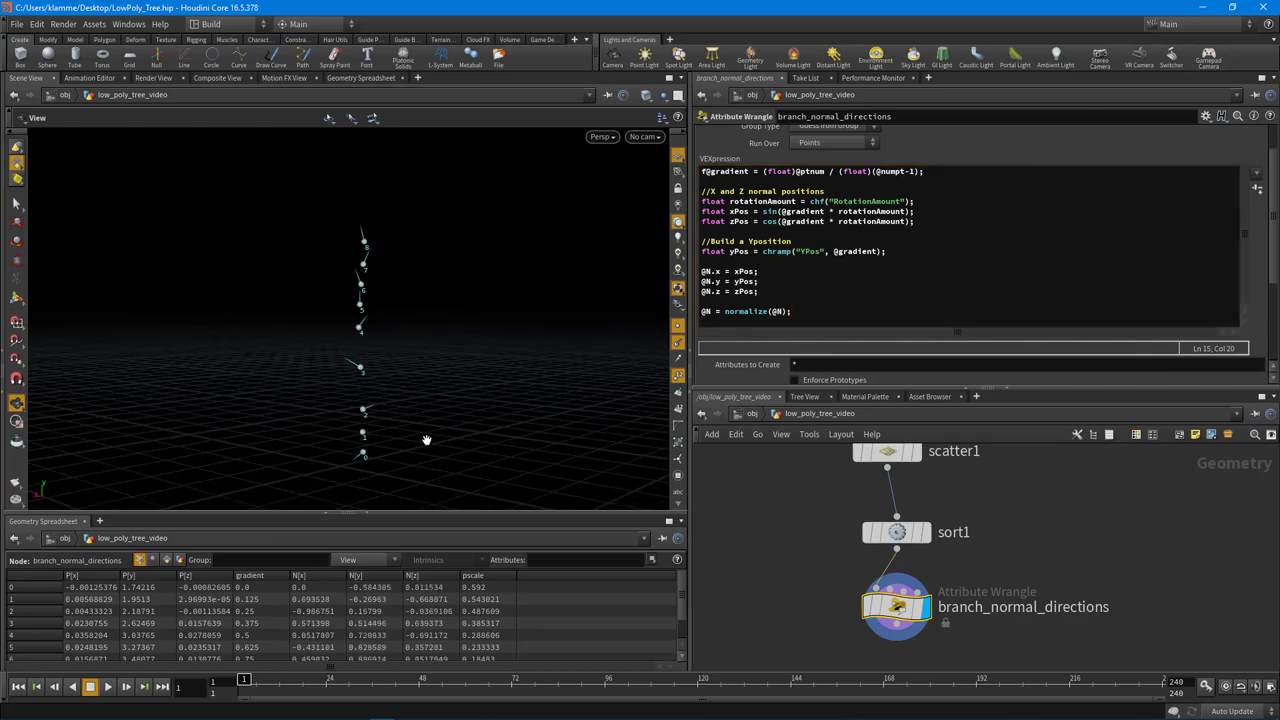
{"action": "left_click_drag", "start_coordinate": [426, 440], "coordinate": [440, 378]}
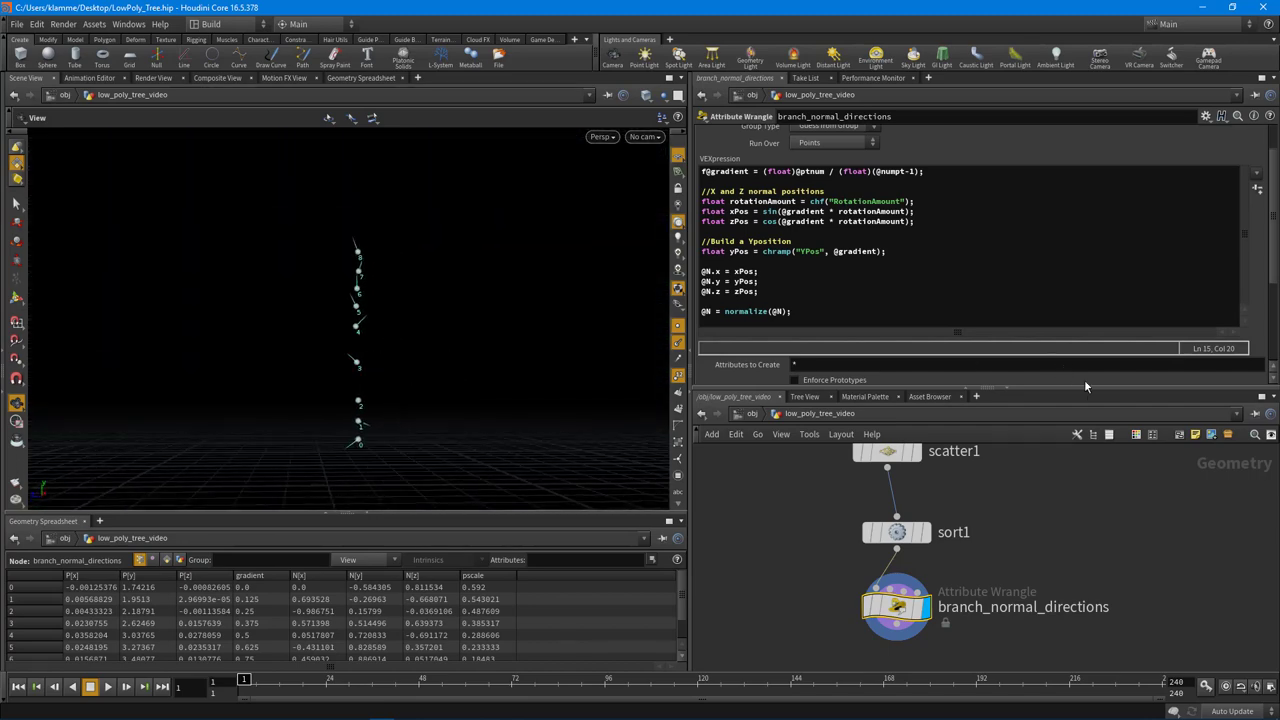
{"action": "left_click_drag", "start_coordinate": [1084, 387], "coordinate": [1070, 268]}
{"action": "middle_click_drag", "start_coordinate": [740, 538], "coordinate": [953, 516]}
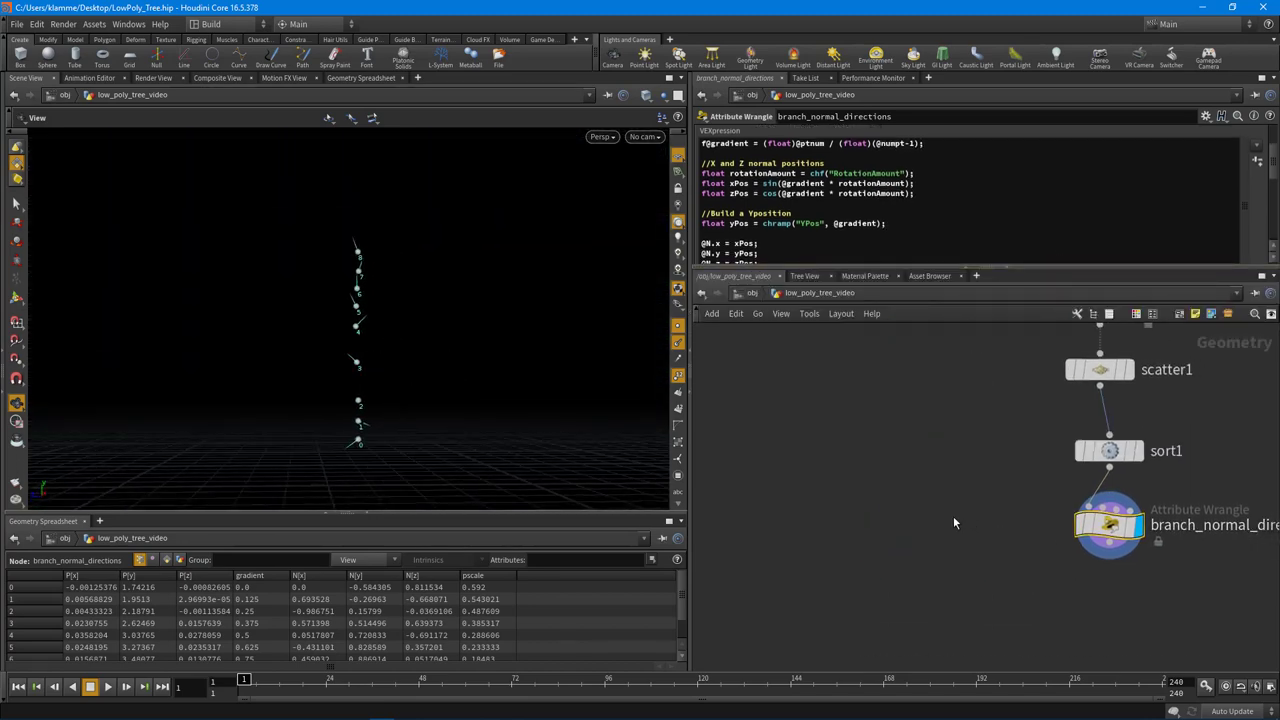
Add a Line node and rename it branch_line.
{"action": "key", "text": "Tab"}
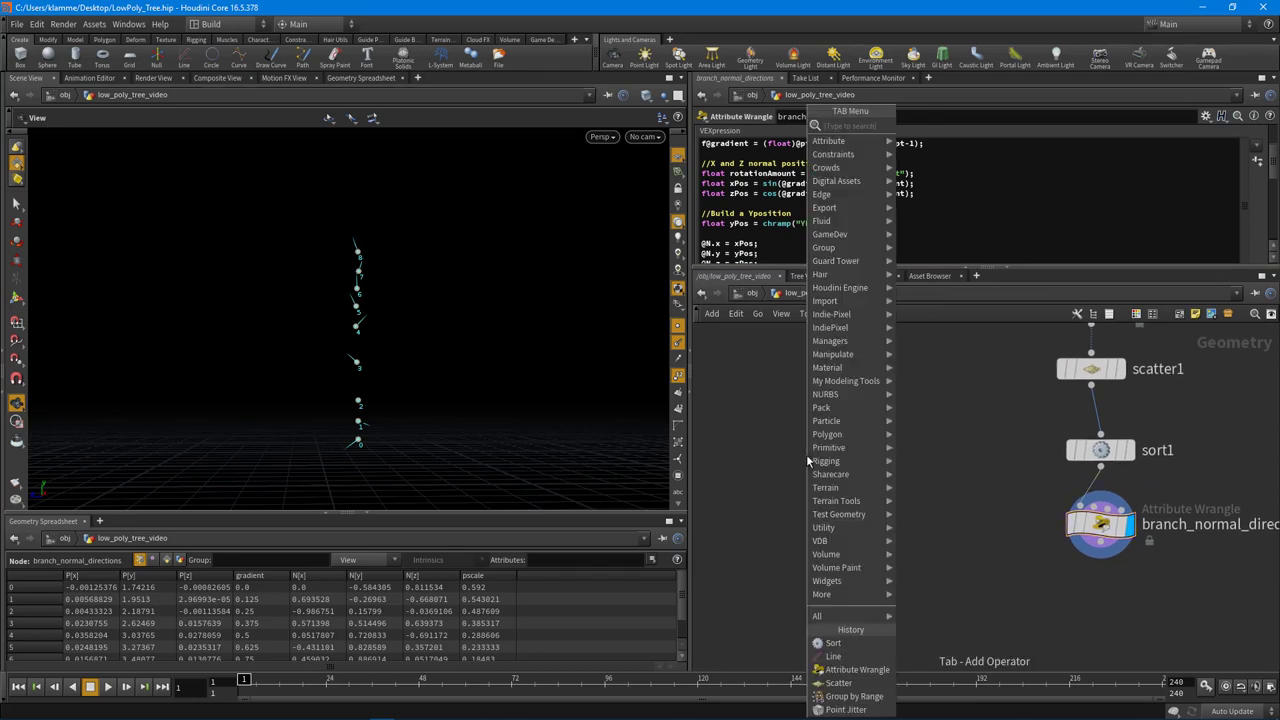
{"action": "type", "text": "line"}
{"action": "key", "text": "Return"}
{"action": "left_click", "coordinate": [811, 455]}
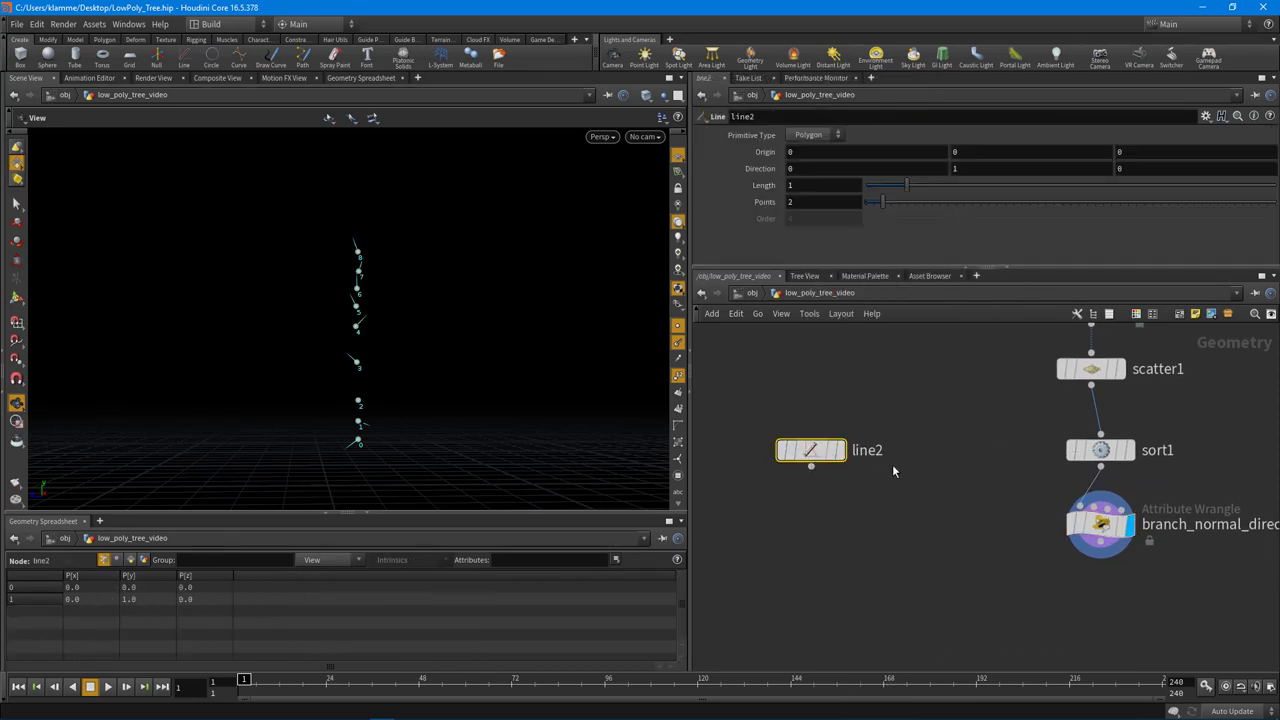
{"action": "double_click", "coordinate": [857, 451]}
{"action": "type", "text": "branch_lin"}
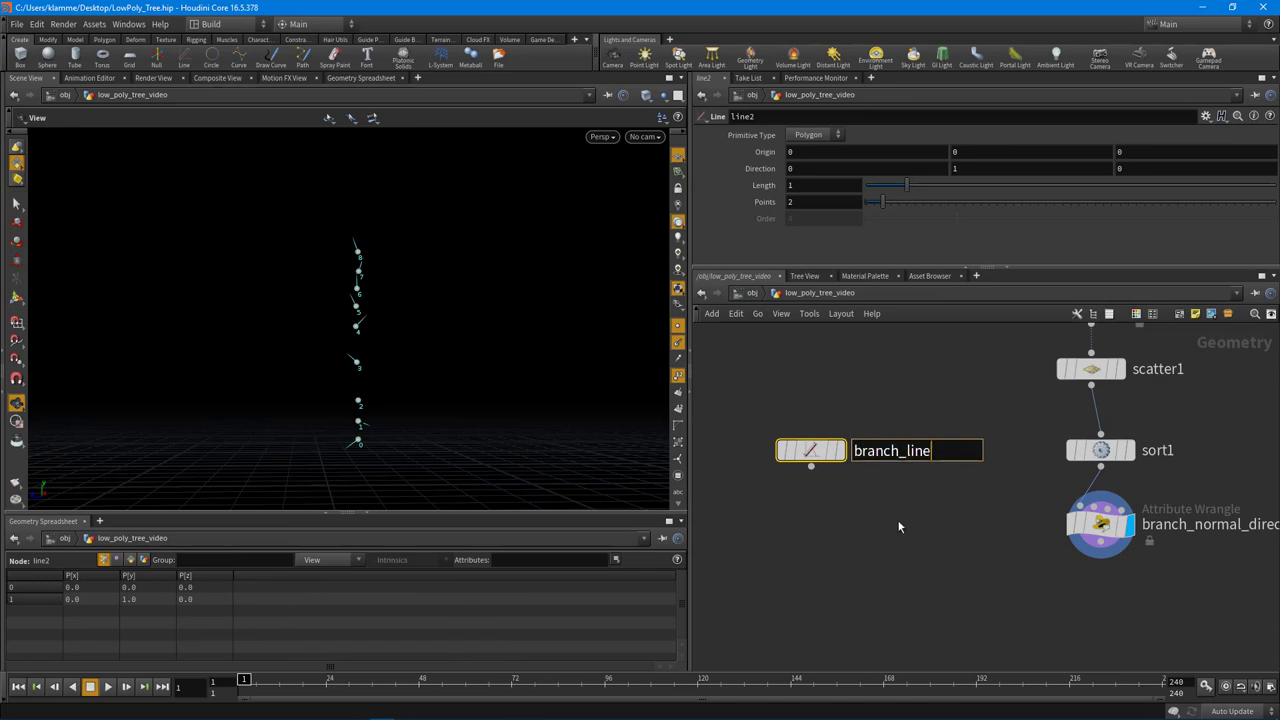
{"action": "type", "text": "e"}
{"action": "key", "text": "Return"}
{"action": "left_click_drag", "start_coordinate": [811, 450], "coordinate": [794, 450]}
{"action": "middle_click_drag", "start_coordinate": [873, 627], "coordinate": [881, 555]}
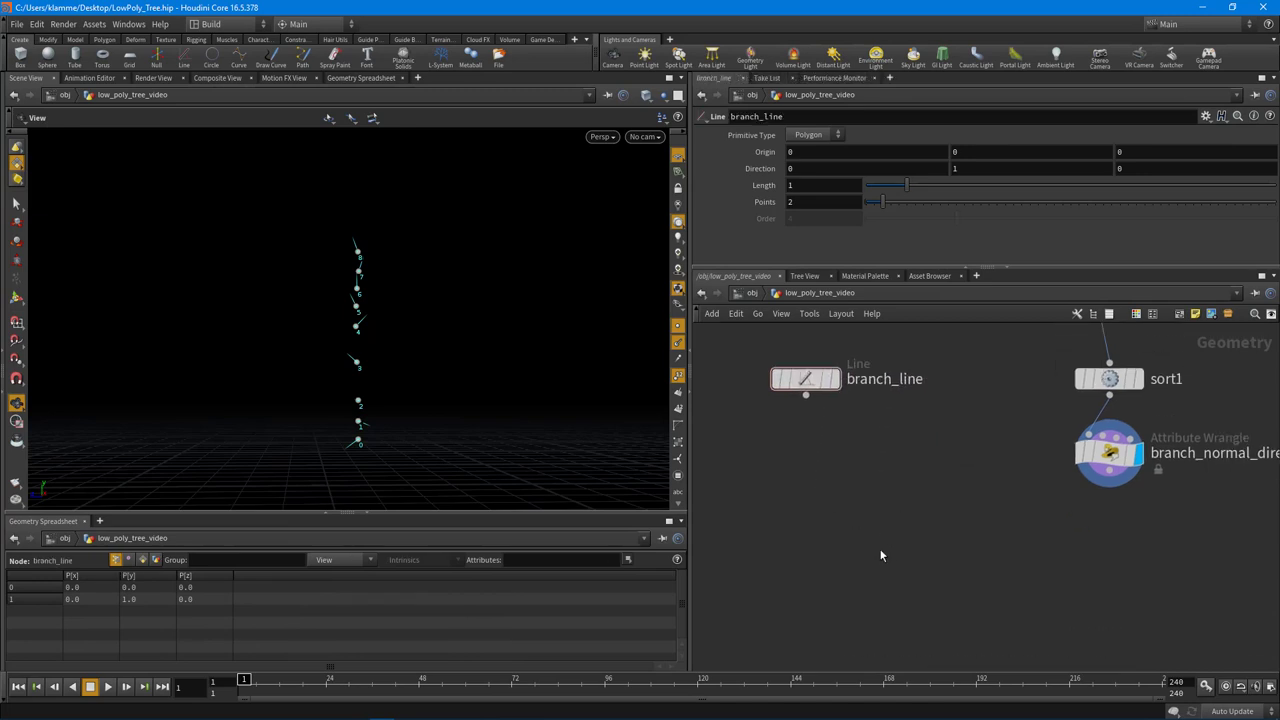
Add a Copy to Points node to the network.
{"action": "key", "text": "Tab"}
{"action": "type", "text": "cpo"}
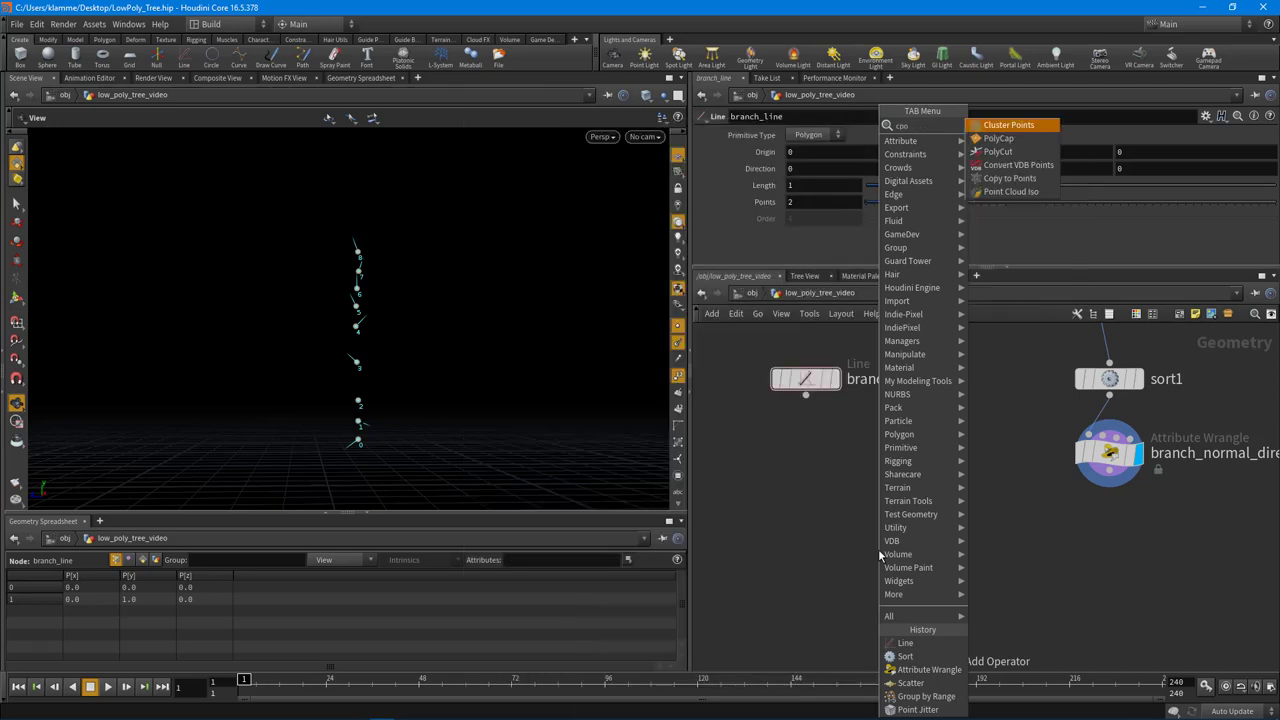
{"action": "key", "text": "Escape"}
{"action": "key", "text": "Tab"}
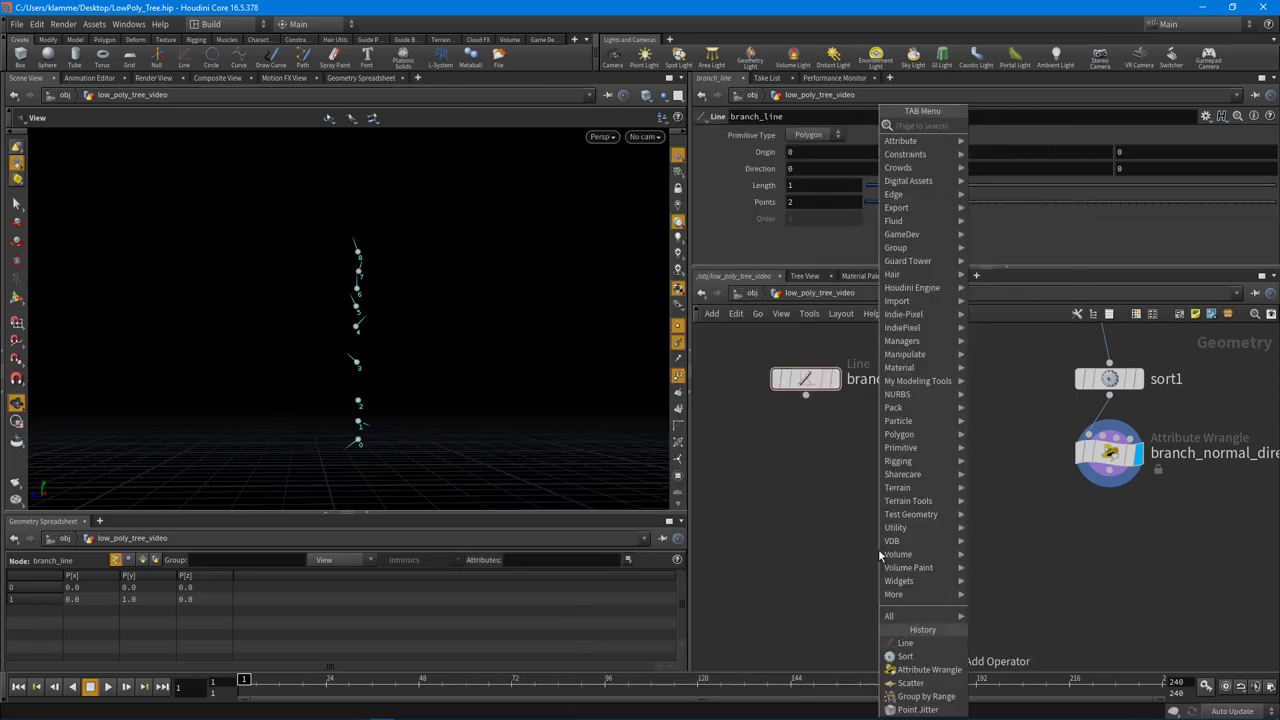
{"action": "type", "text": "copy"}
{"action": "key", "text": "Down"}
{"action": "key", "text": "Down"}
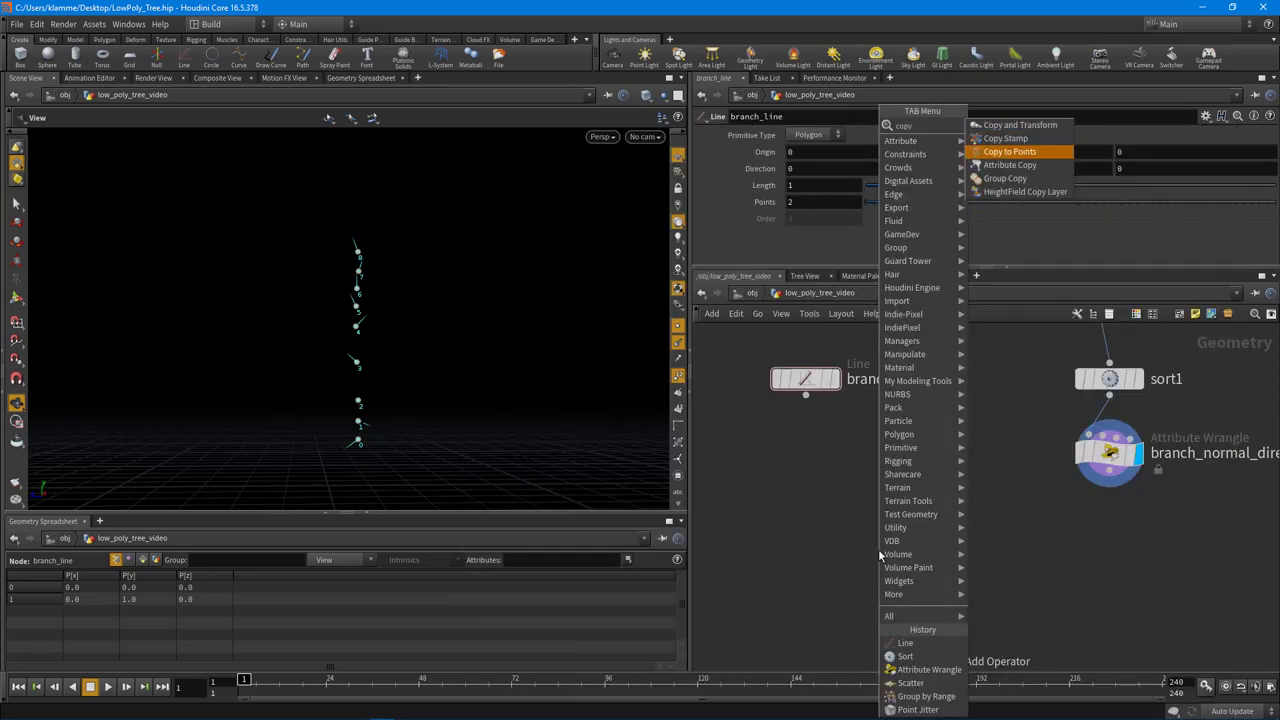
{"action": "key", "text": "Return"}
{"action": "left_click", "coordinate": [880, 549]}
Wire branch_line into copytopoints1's first input and branch_normal_directions into its second.
{"action": "left_click", "coordinate": [806, 395]}
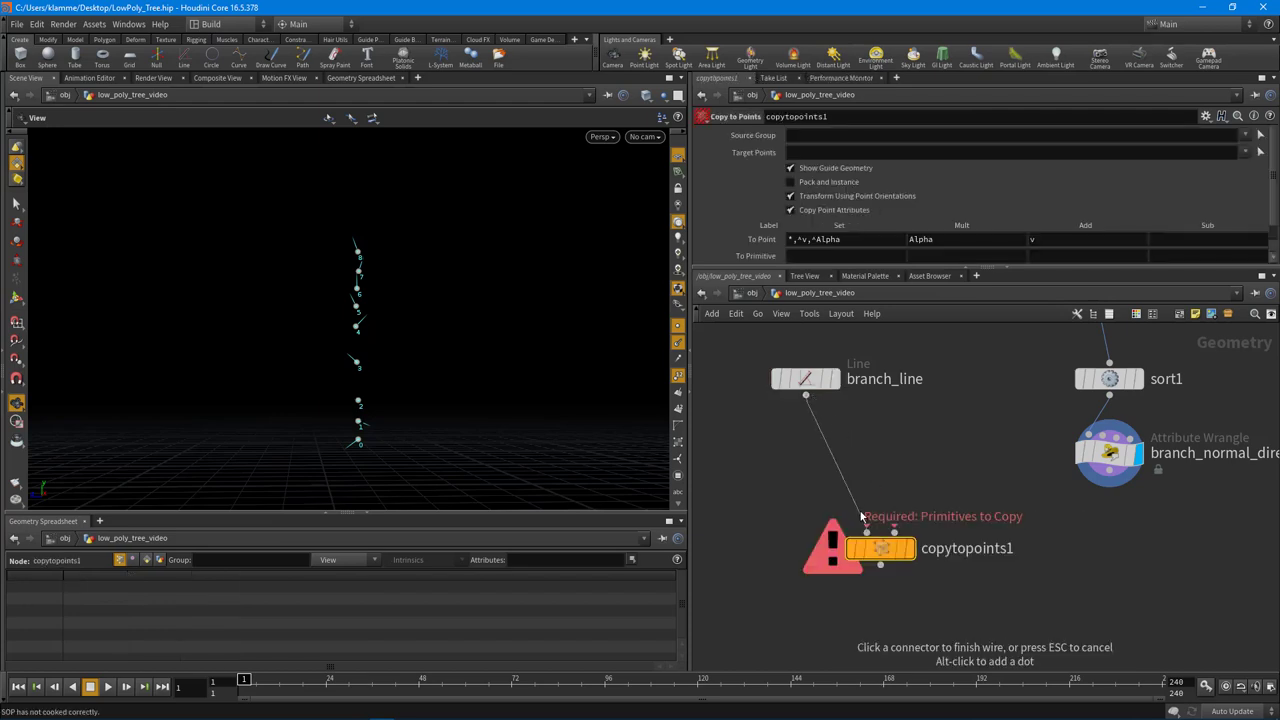
{"action": "left_click", "coordinate": [866, 531]}
{"action": "left_click_drag", "start_coordinate": [880, 548], "coordinate": [991, 520]}
{"action": "left_click_drag", "start_coordinate": [806, 378], "coordinate": [804, 461]}
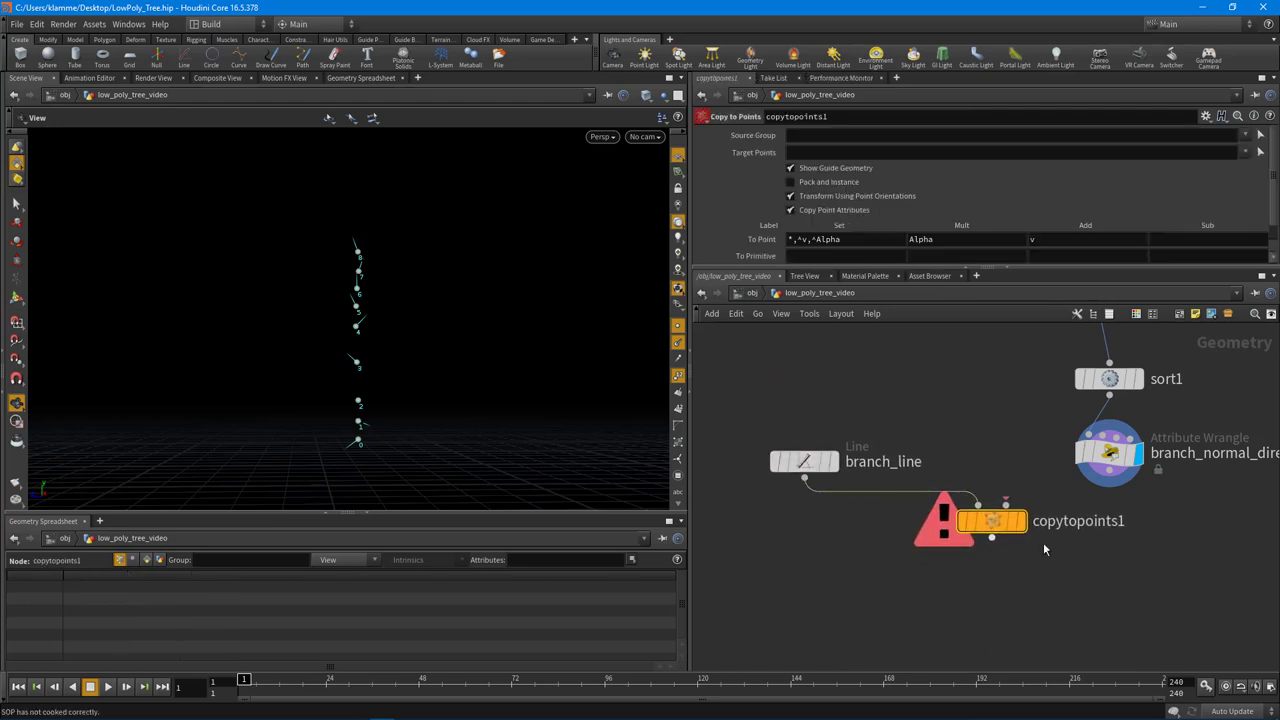
{"action": "left_click_drag", "start_coordinate": [980, 521], "coordinate": [940, 545]}
{"action": "left_click", "coordinate": [1108, 485]}
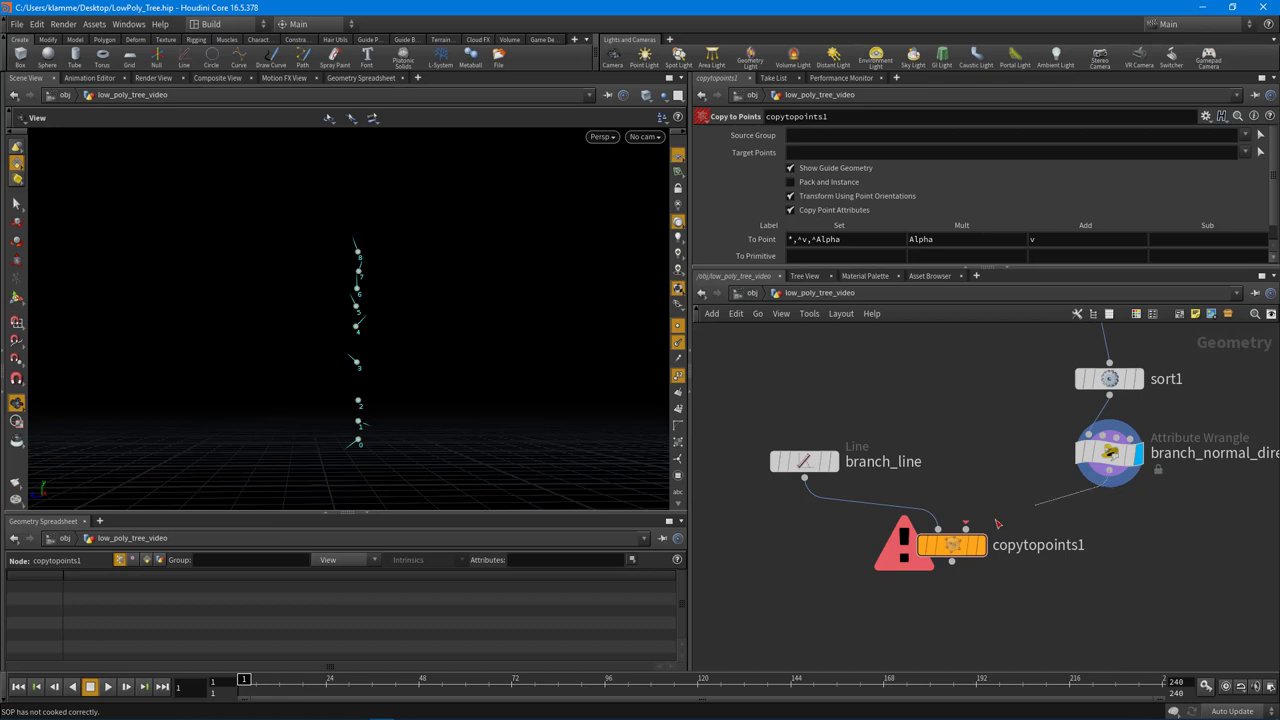
{"action": "left_click", "coordinate": [965, 527]}
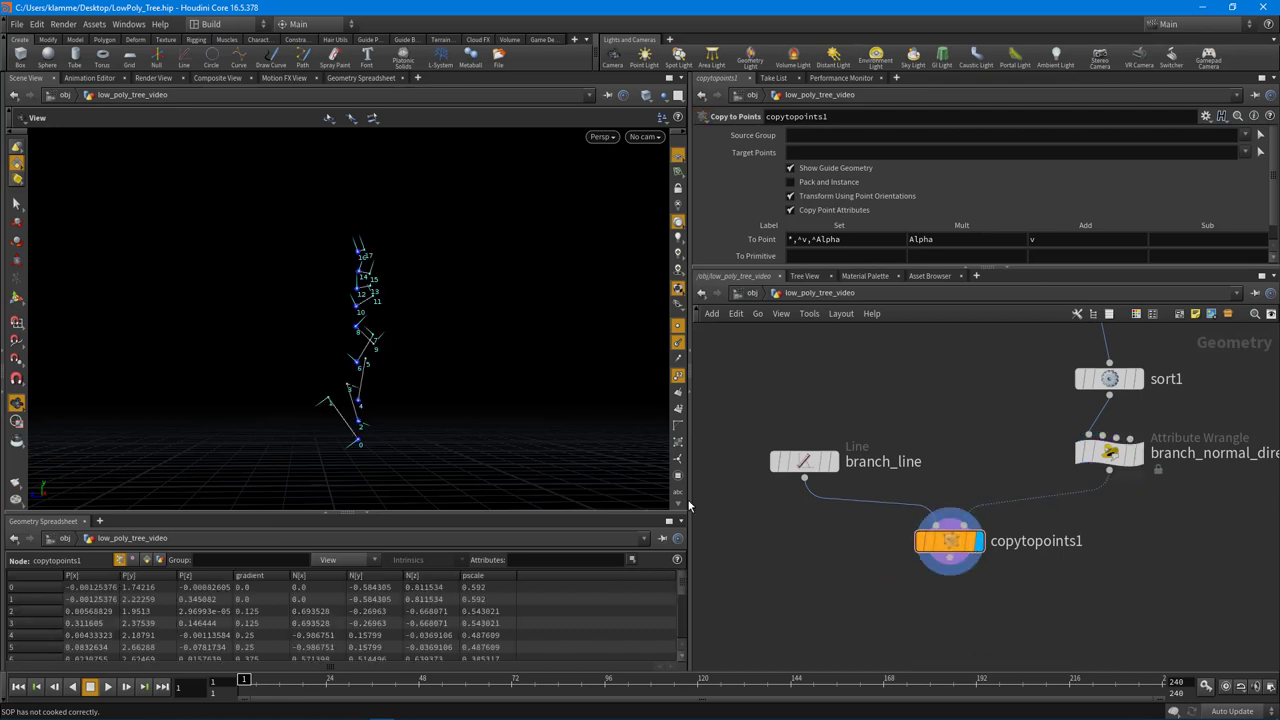
{"action": "left_click_drag", "start_coordinate": [450, 421], "coordinate": [470, 395]}
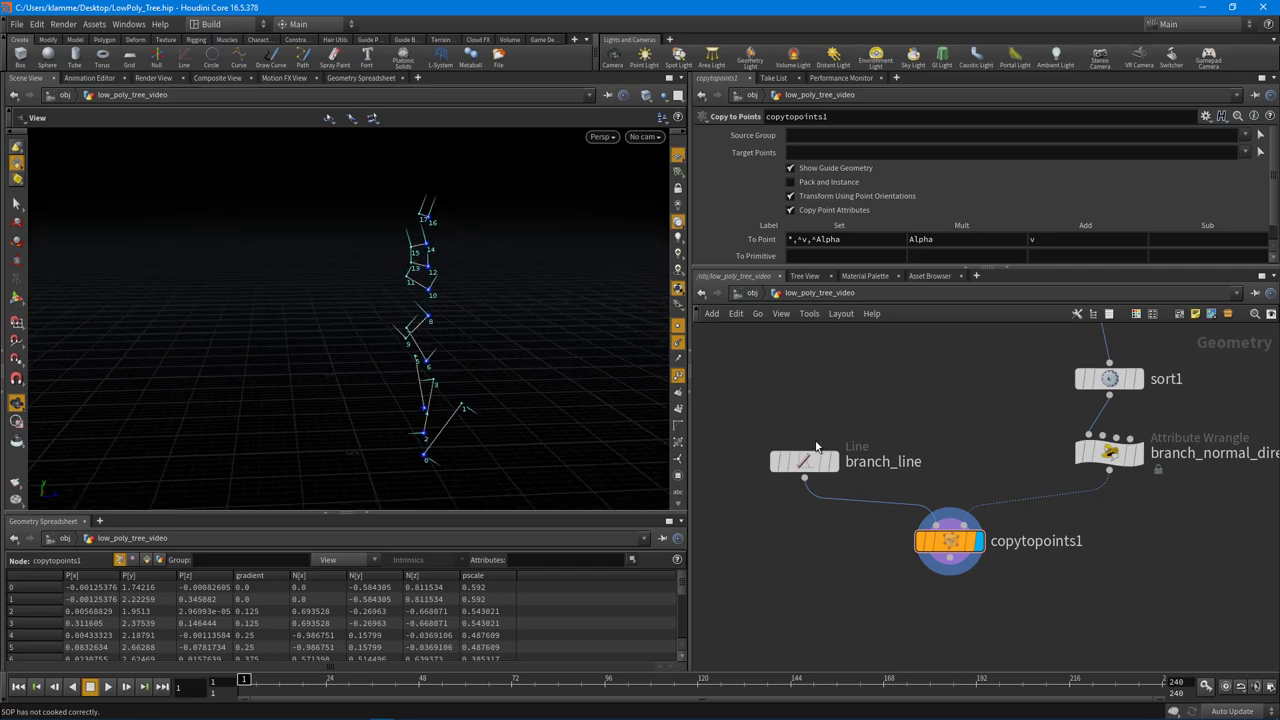
{"action": "left_click", "coordinate": [814, 458]}
Set branch_line's Direction to 0, 0, 1 so branches point along Z.
{"action": "left_click", "coordinate": [981, 169]}
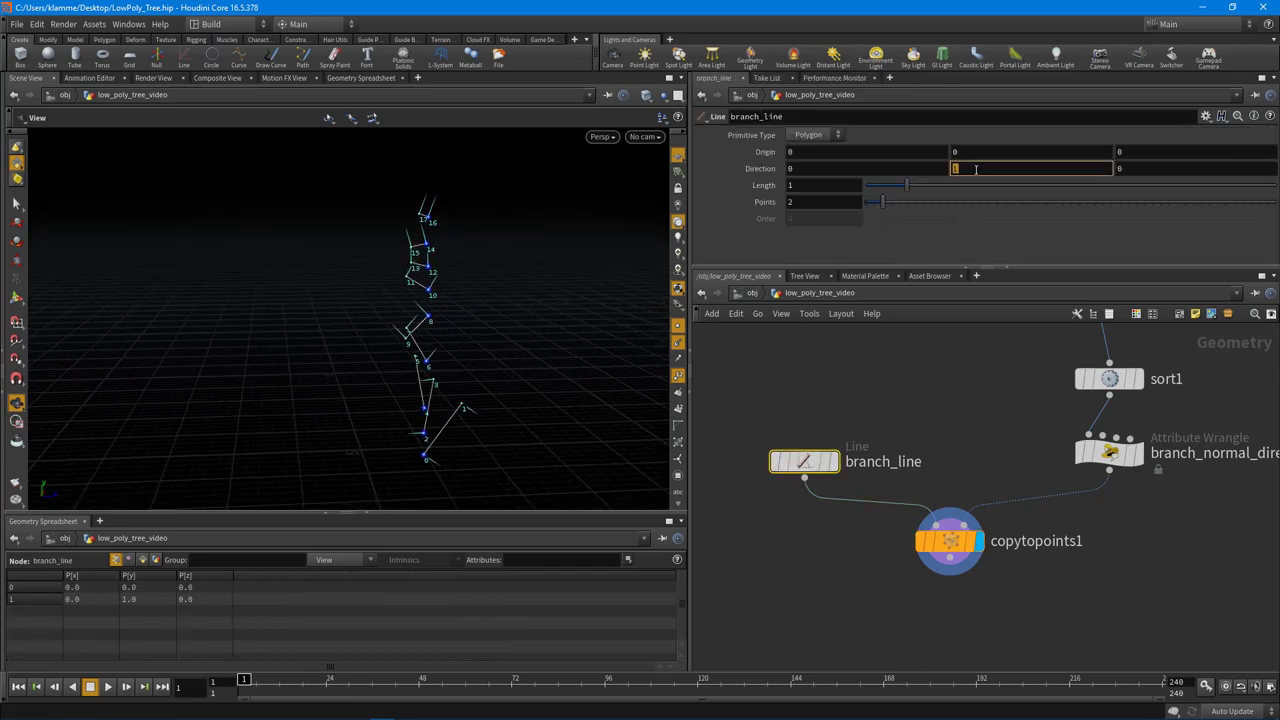
{"action": "type", "text": "0"}
{"action": "key", "text": "Return"}
{"action": "left_click", "coordinate": [1157, 172]}
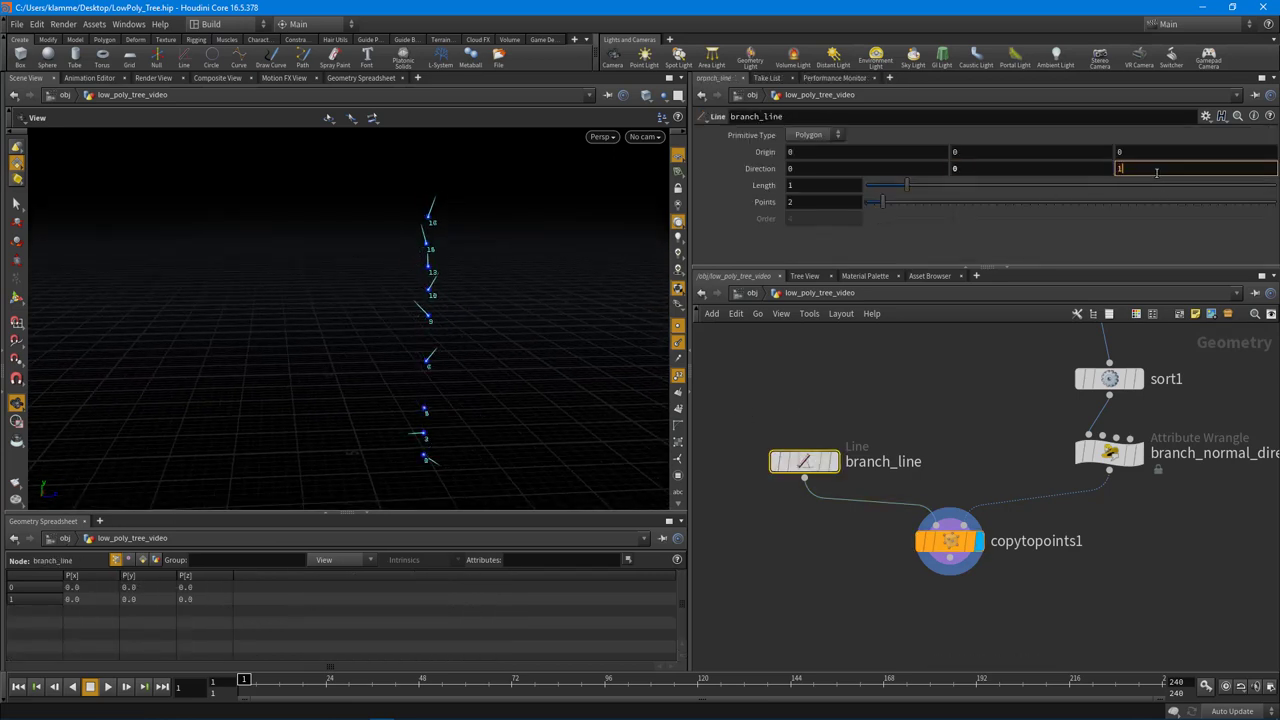
{"action": "type", "text": "1"}
{"action": "key", "text": "Return"}
{"action": "left_click_drag", "start_coordinate": [475, 296], "coordinate": [514, 414]}
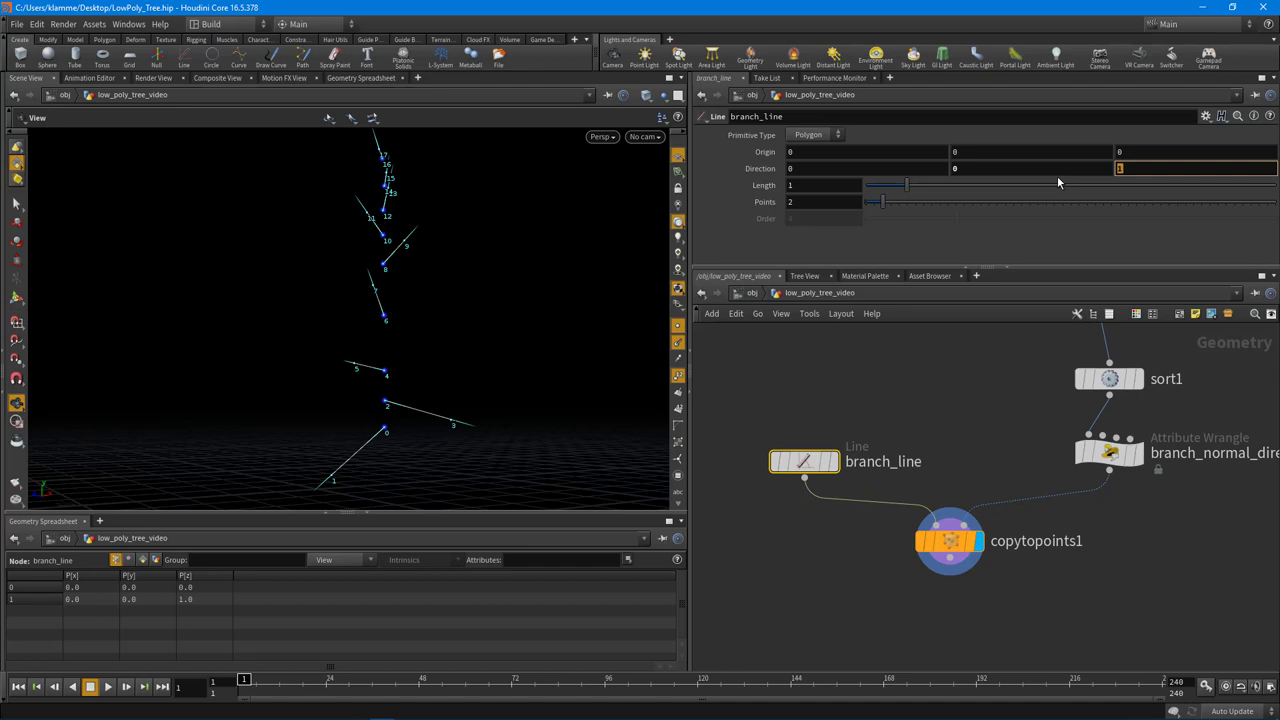
Lengthen branch_line to 1.3 and hide the viewport point numbers.
{"action": "mouse_move", "coordinate": [906, 181]}
{"action": "left_mouse_down"}
{"action": "mouse_move", "coordinate": [935, 183]}
{"action": "mouse_move", "coordinate": [904, 182]}
{"action": "mouse_move", "coordinate": [920, 185]}
{"action": "left_mouse_up"}
{"action": "left_click_drag", "start_coordinate": [551, 251], "coordinate": [385, 235]}
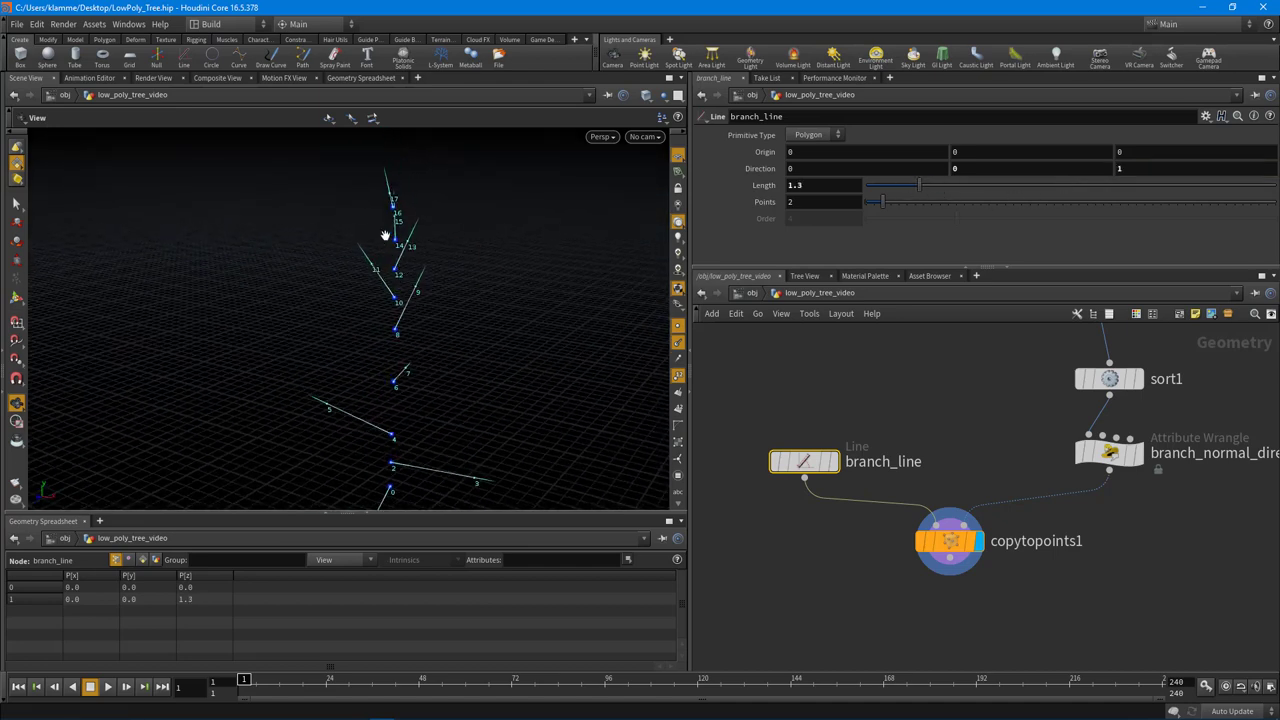
{"action": "middle_click_drag", "start_coordinate": [1141, 526], "coordinate": [1084, 545]}
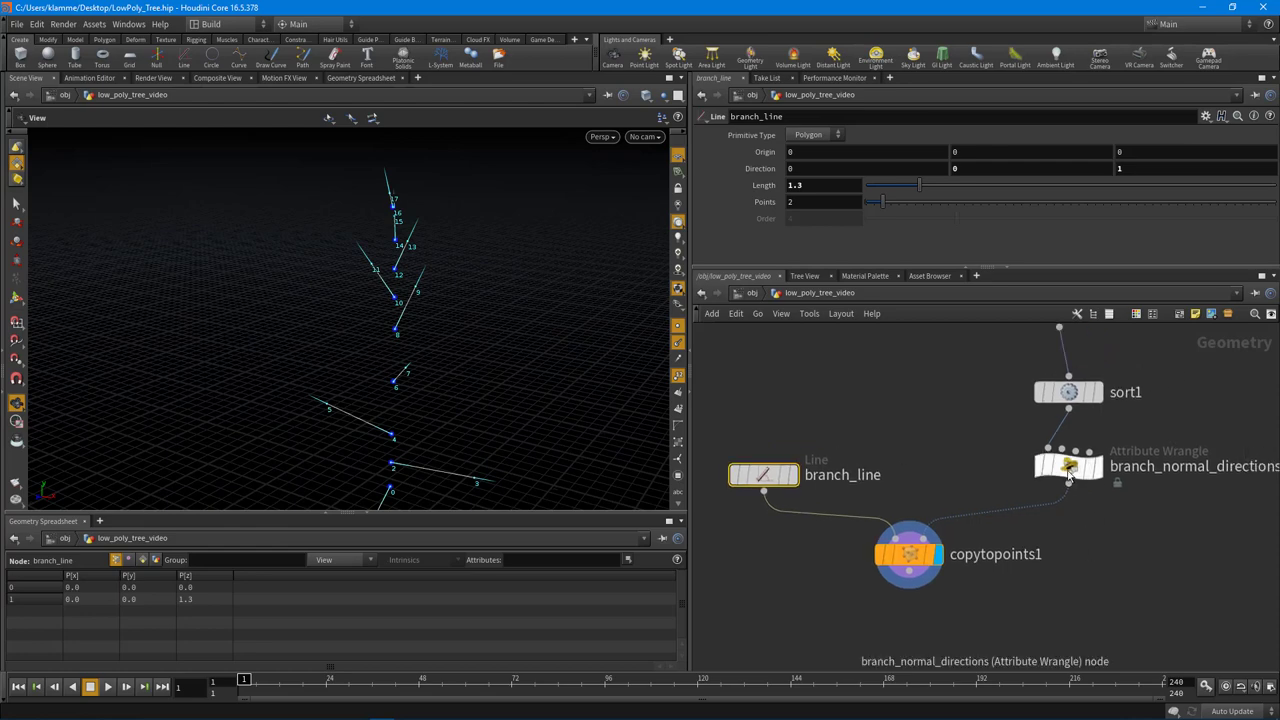
{"action": "middle_click_drag", "start_coordinate": [865, 581], "coordinate": [875, 582]}
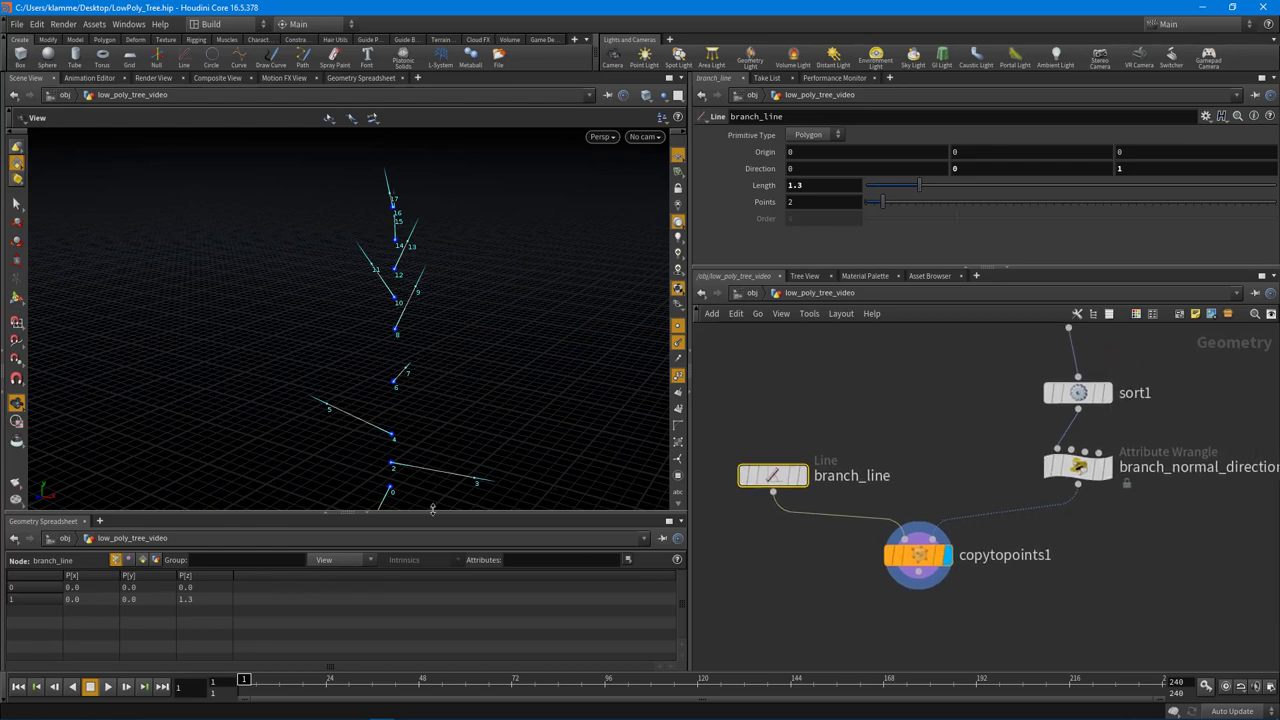
{"action": "left_click_drag", "start_coordinate": [490, 295], "coordinate": [449, 320]}
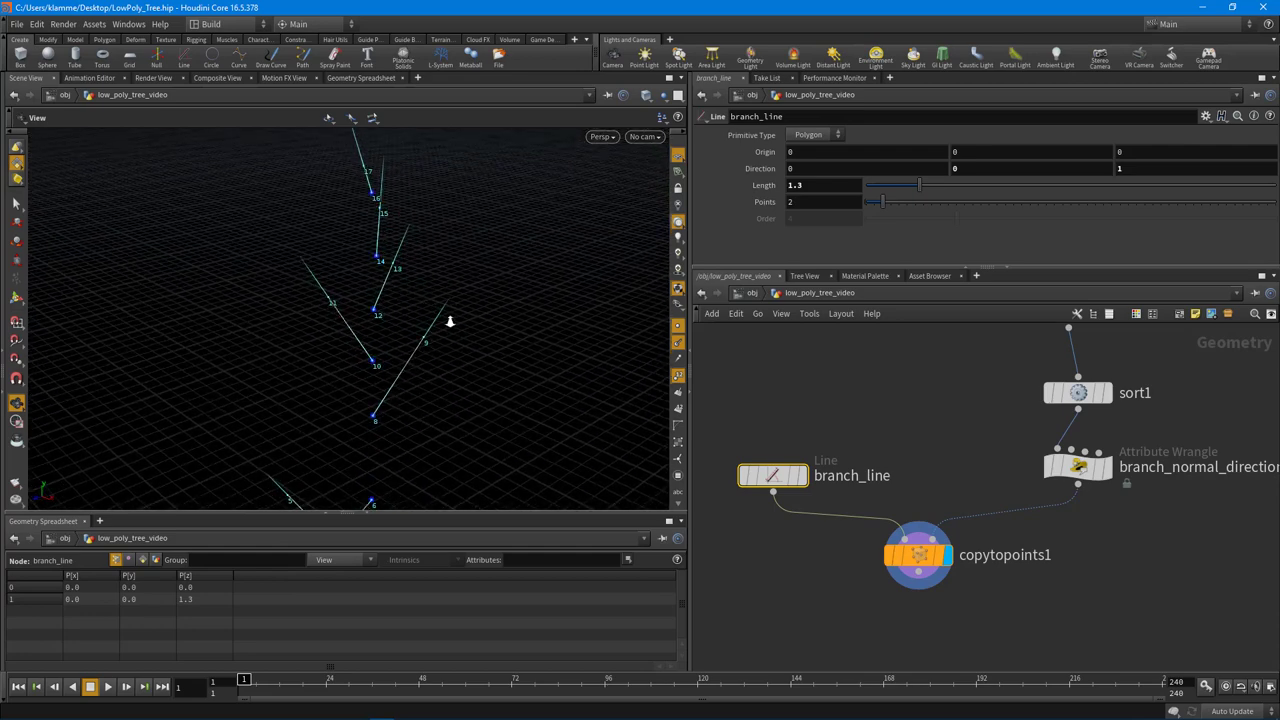
{"action": "left_click", "coordinate": [678, 325]}
{"action": "left_click_drag", "start_coordinate": [517, 329], "coordinate": [380, 367]}
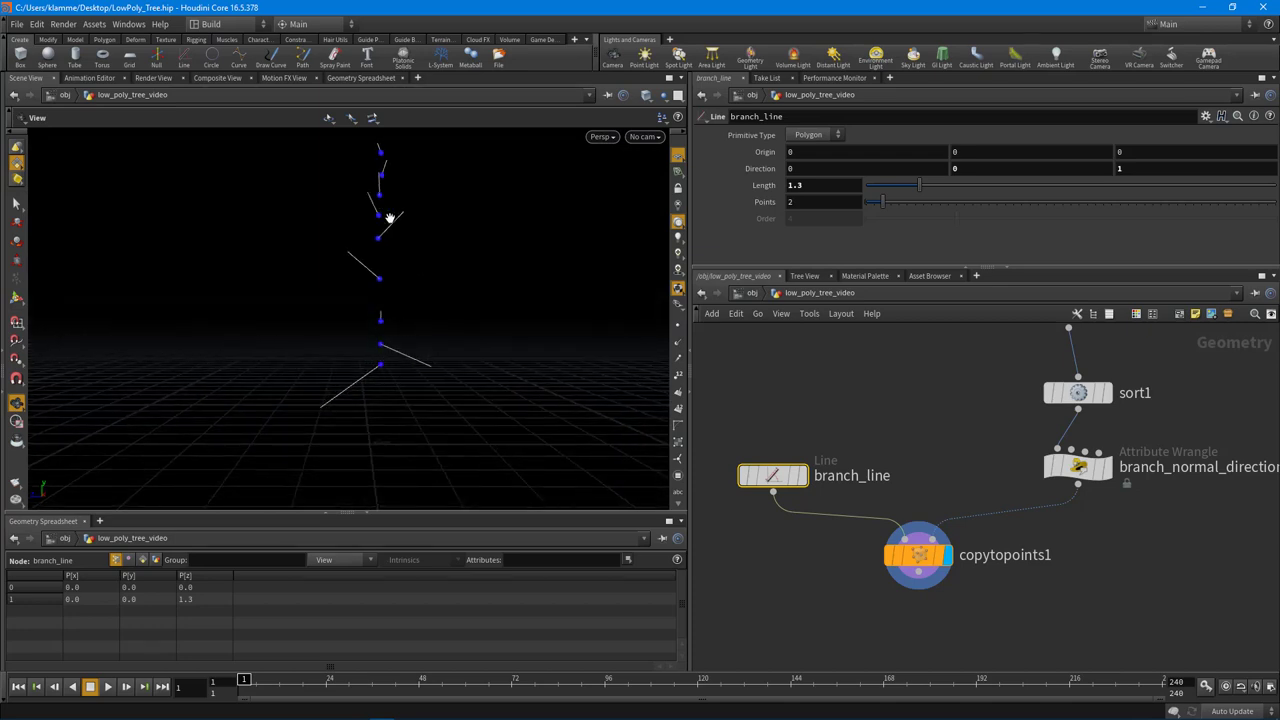
{"action": "left_click_drag", "start_coordinate": [391, 217], "coordinate": [410, 330]}
{"action": "left_click", "coordinate": [1078, 467]}
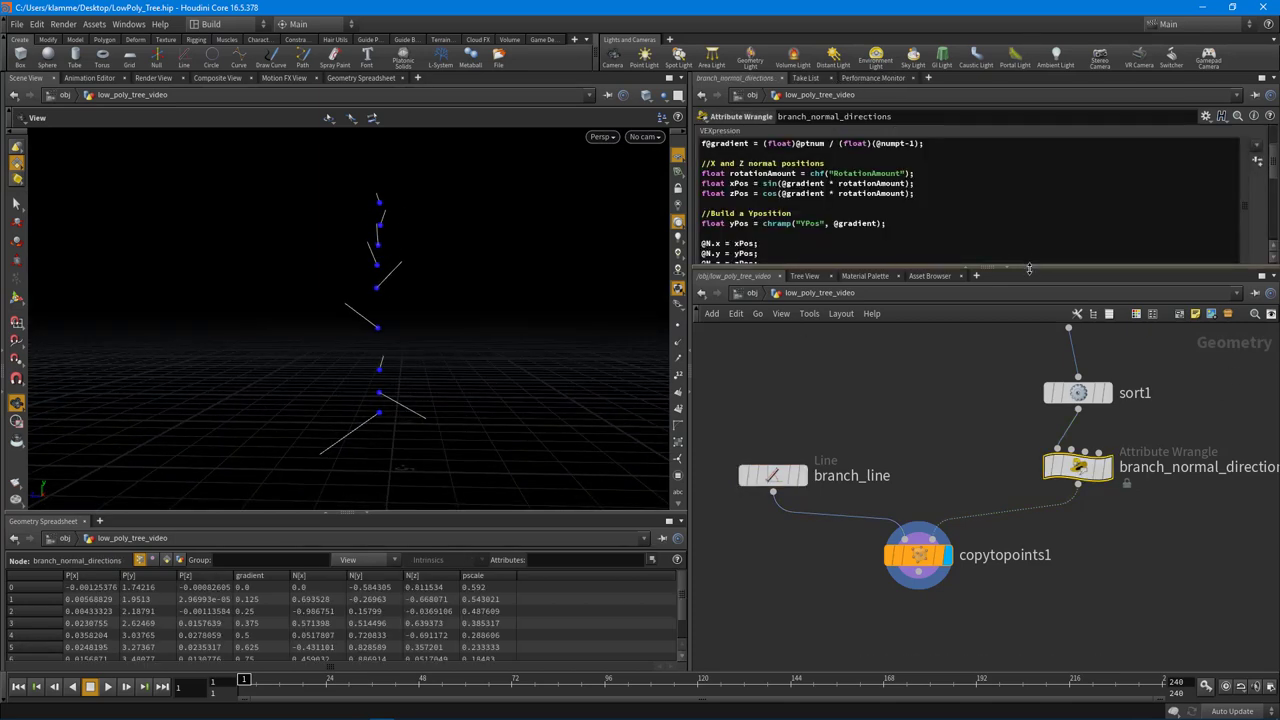
{"action": "left_click_drag", "start_coordinate": [1032, 262], "coordinate": [1032, 337]}
{"action": "left_click", "coordinate": [841, 301]}
{"action": "key", "text": "Return"}
{"action": "key", "text": "Return"}
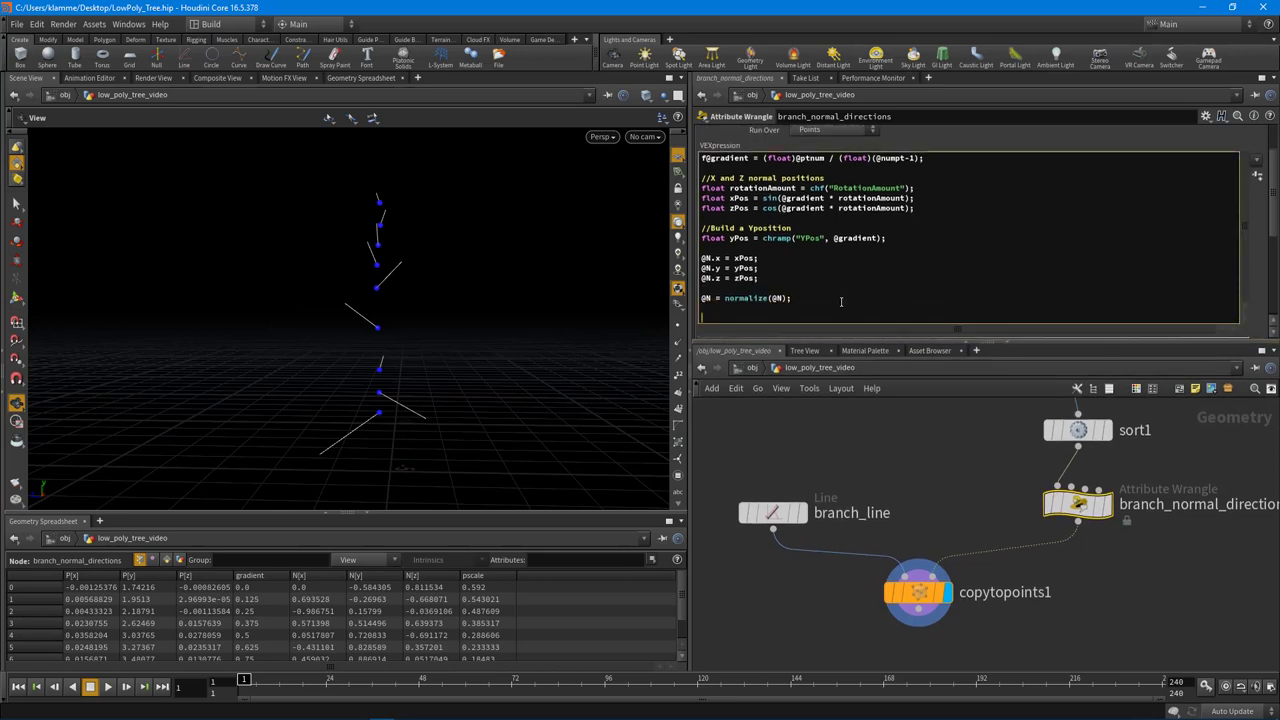
{"action": "type", "text": "@pscale = 1;"}
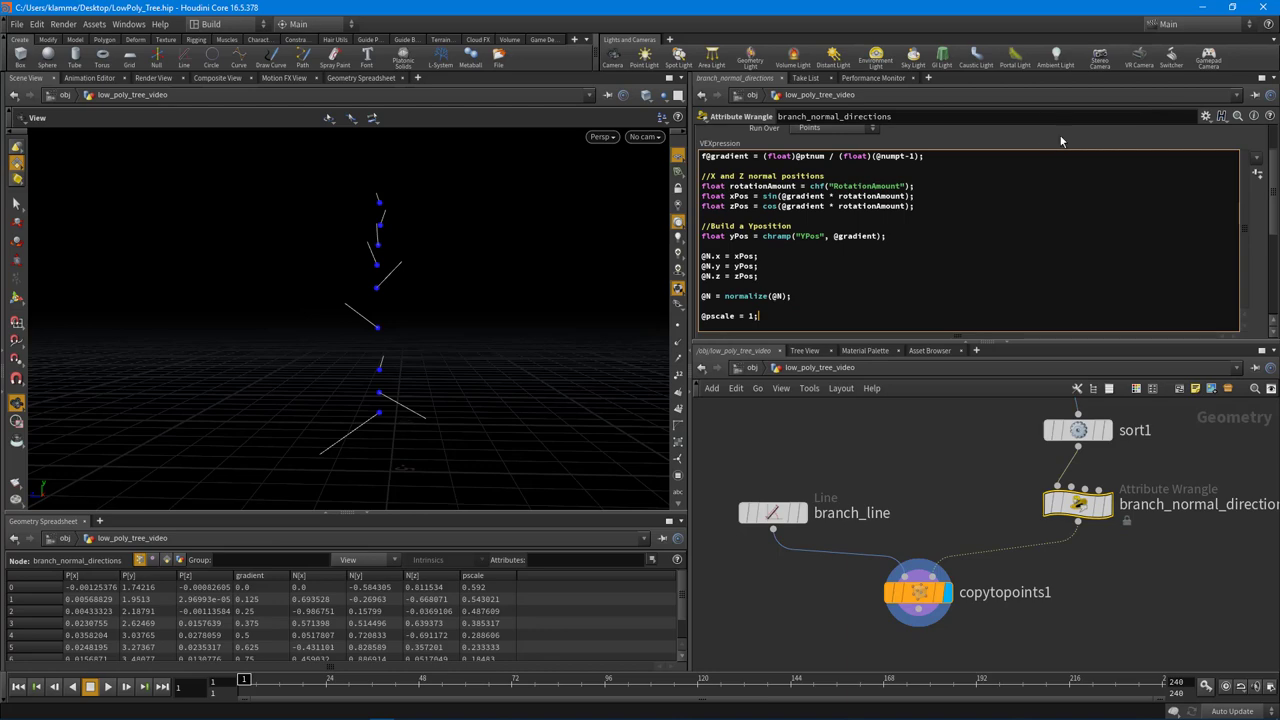
Check the uniformly sized branches, then comment out the pscale line with //.
{"action": "left_click_drag", "start_coordinate": [463, 380], "coordinate": [429, 412]}
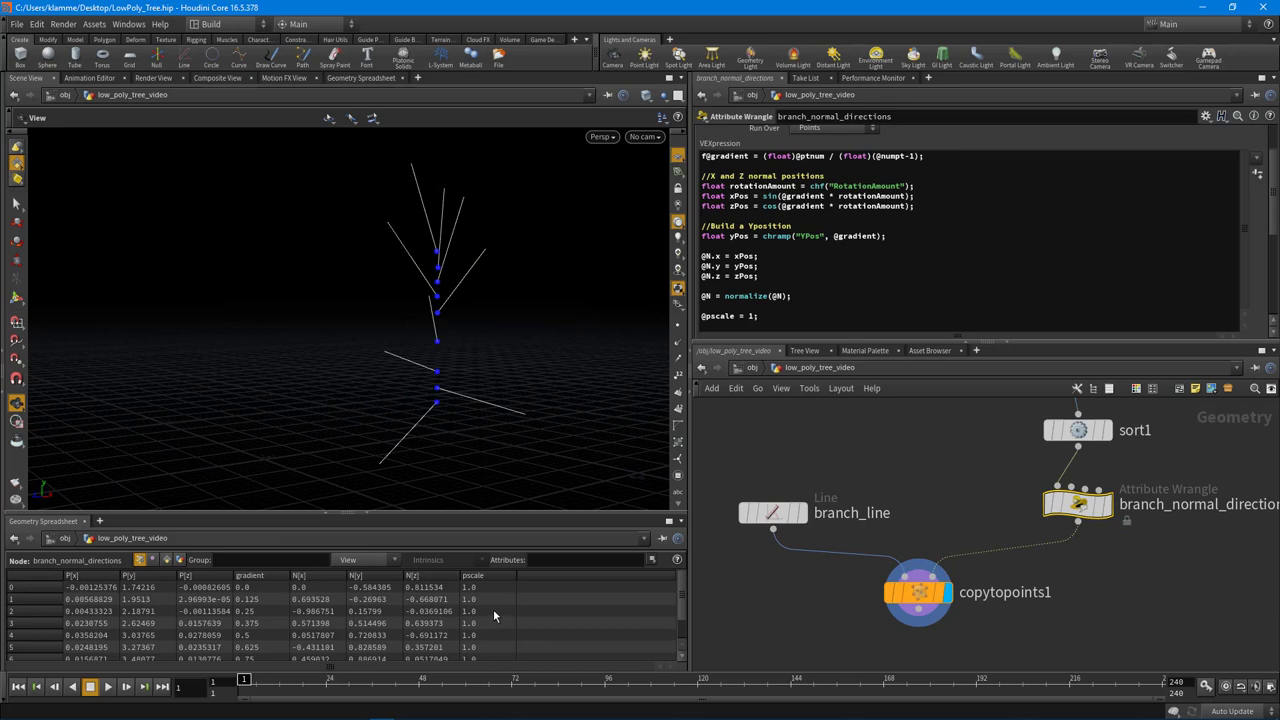
{"action": "left_click", "coordinate": [1138, 569]}
{"action": "left_click", "coordinate": [703, 316]}
{"action": "type", "text": "//"}
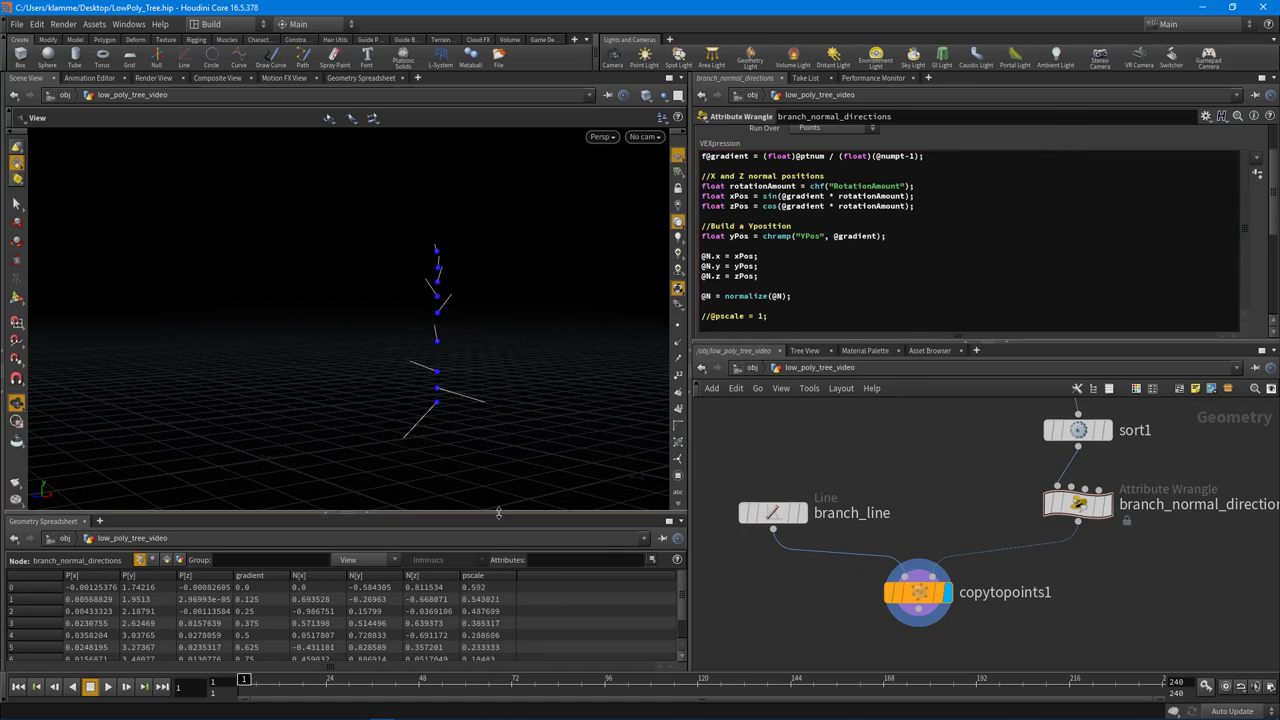
Enlarge the geometry spreadsheet and move the three lower nodes down.
{"action": "left_click_drag", "start_coordinate": [520, 513], "coordinate": [527, 412]}
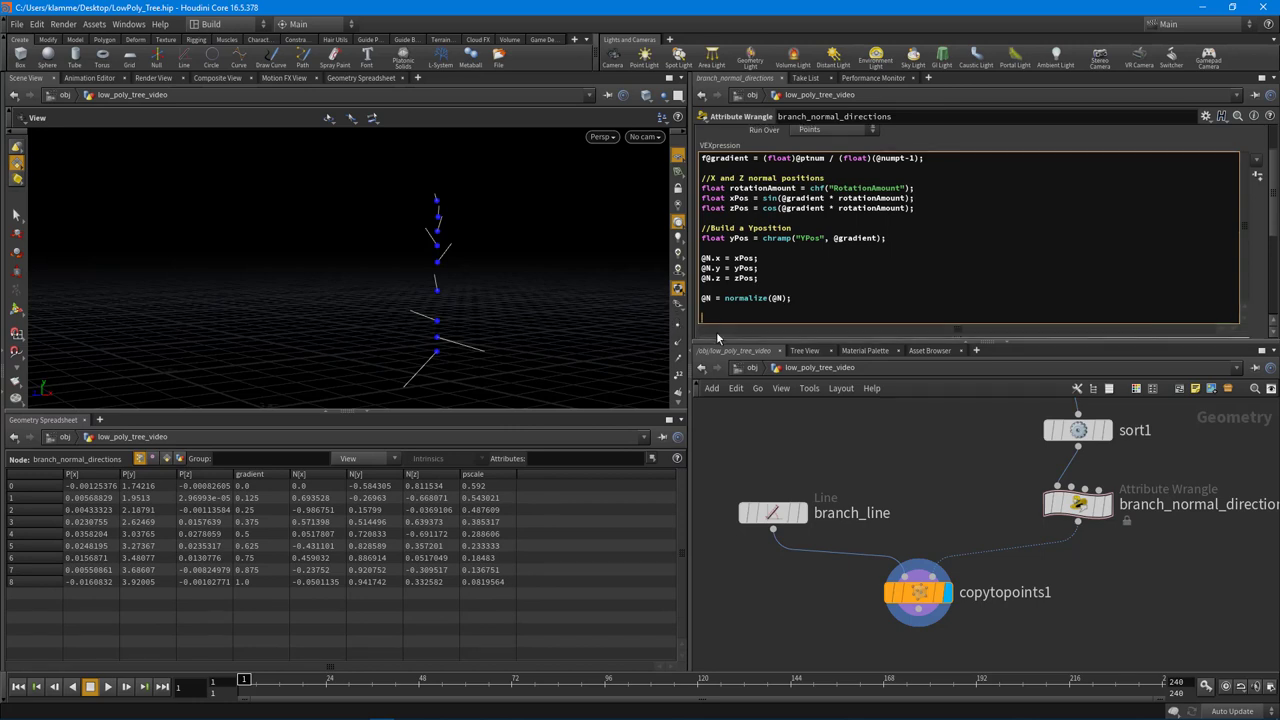
{"action": "middle_click_drag", "start_coordinate": [1081, 553], "coordinate": [1055, 557]}
{"action": "left_click_drag", "start_coordinate": [712, 654], "coordinate": [1142, 480]}
{"action": "left_click_drag", "start_coordinate": [1056, 521], "coordinate": [1056, 580]}
{"action": "left_click", "coordinate": [984, 499]}
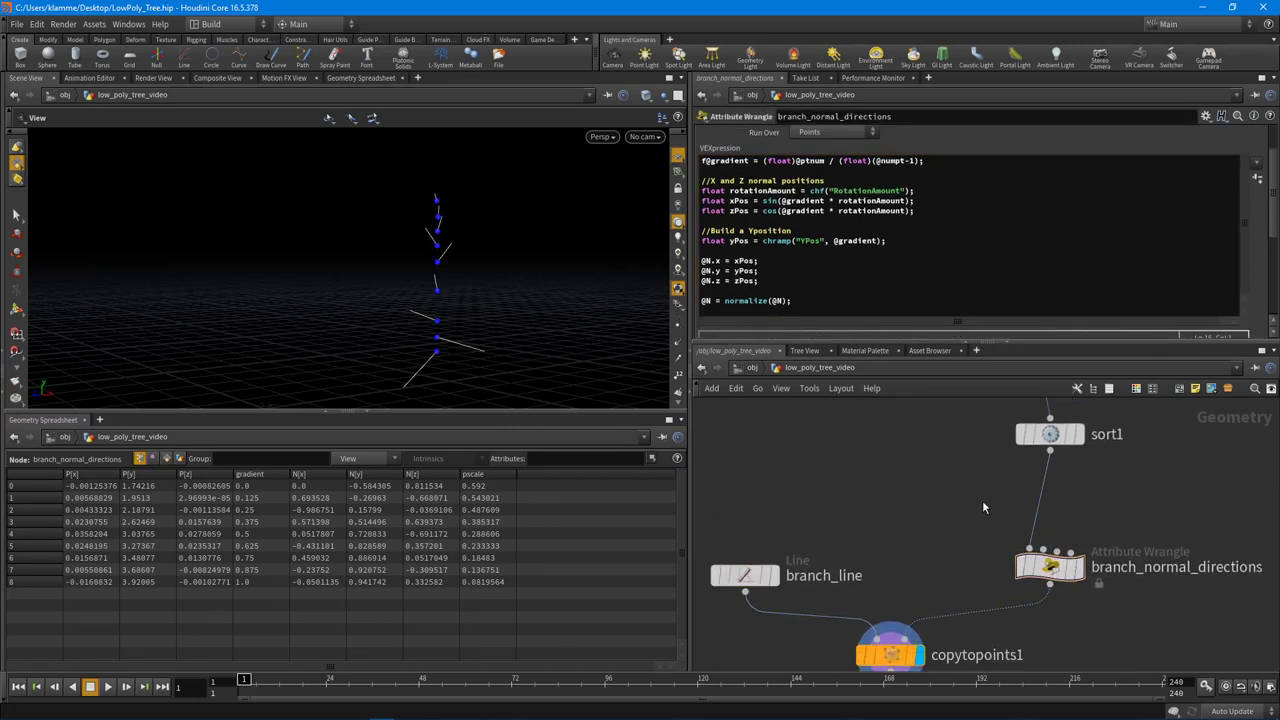
Insert an Attribute Delete node between sort1 and branch_normal_directions.
{"action": "key", "text": "Tab"}
{"action": "type", "text": "attre"}
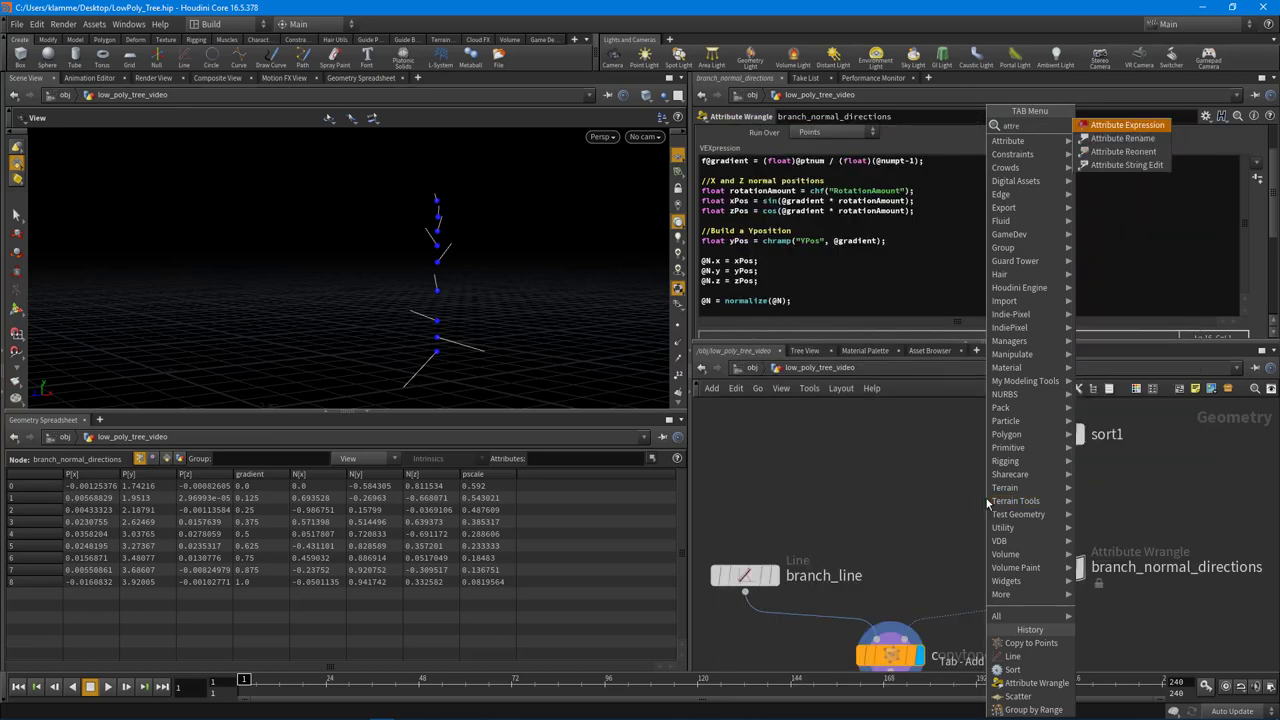
{"action": "key", "text": "Escape"}
{"action": "key", "text": "Tab"}
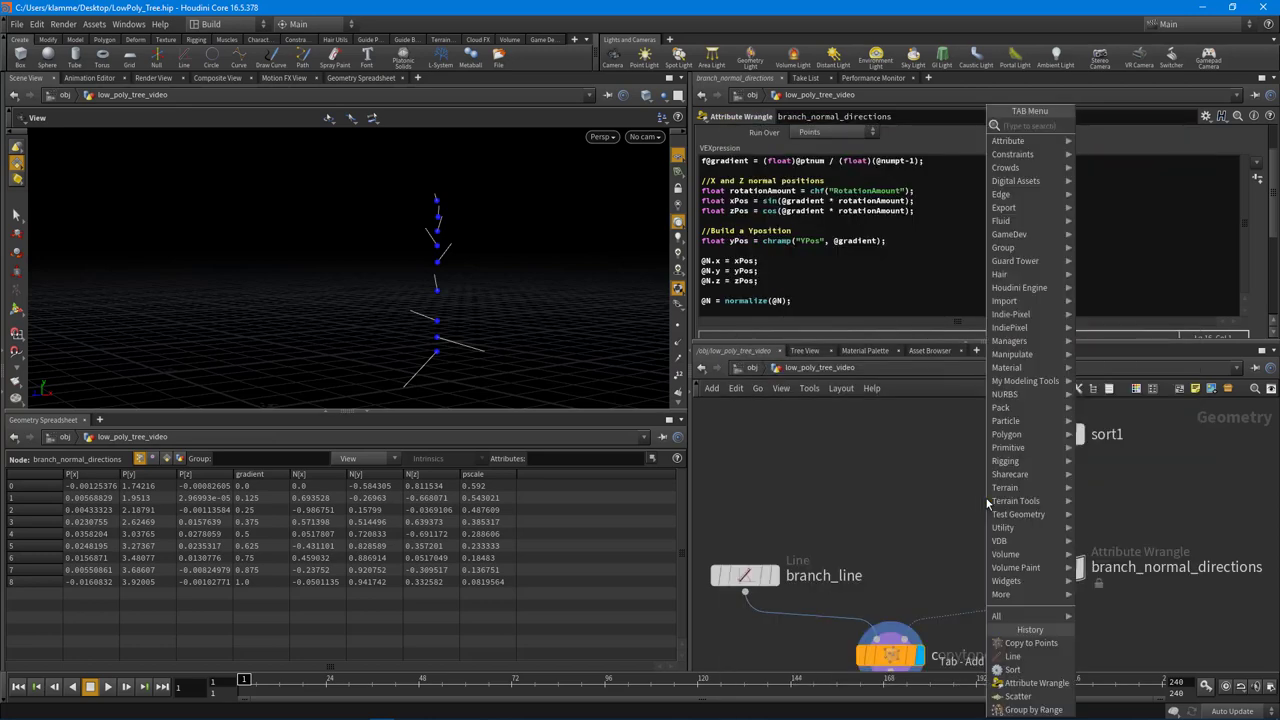
{"action": "type", "text": "att"}
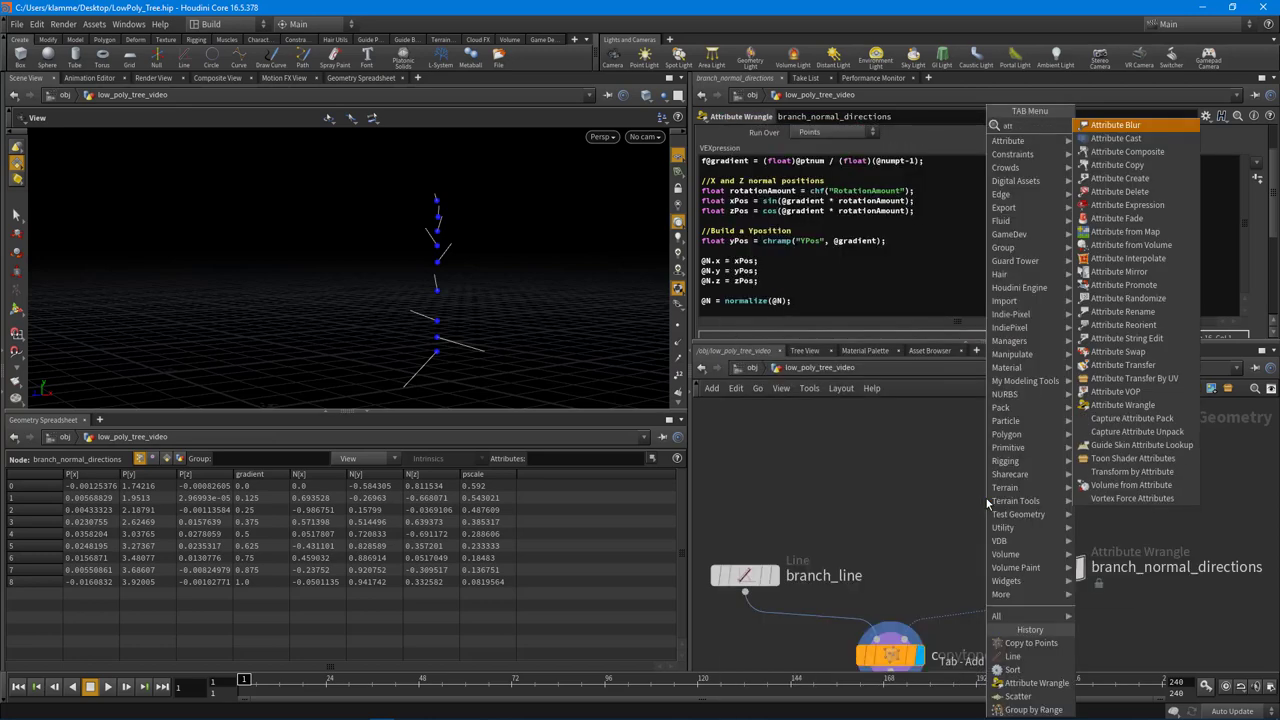
{"action": "left_click", "coordinate": [1153, 202]}
{"action": "left_click", "coordinate": [1093, 497]}
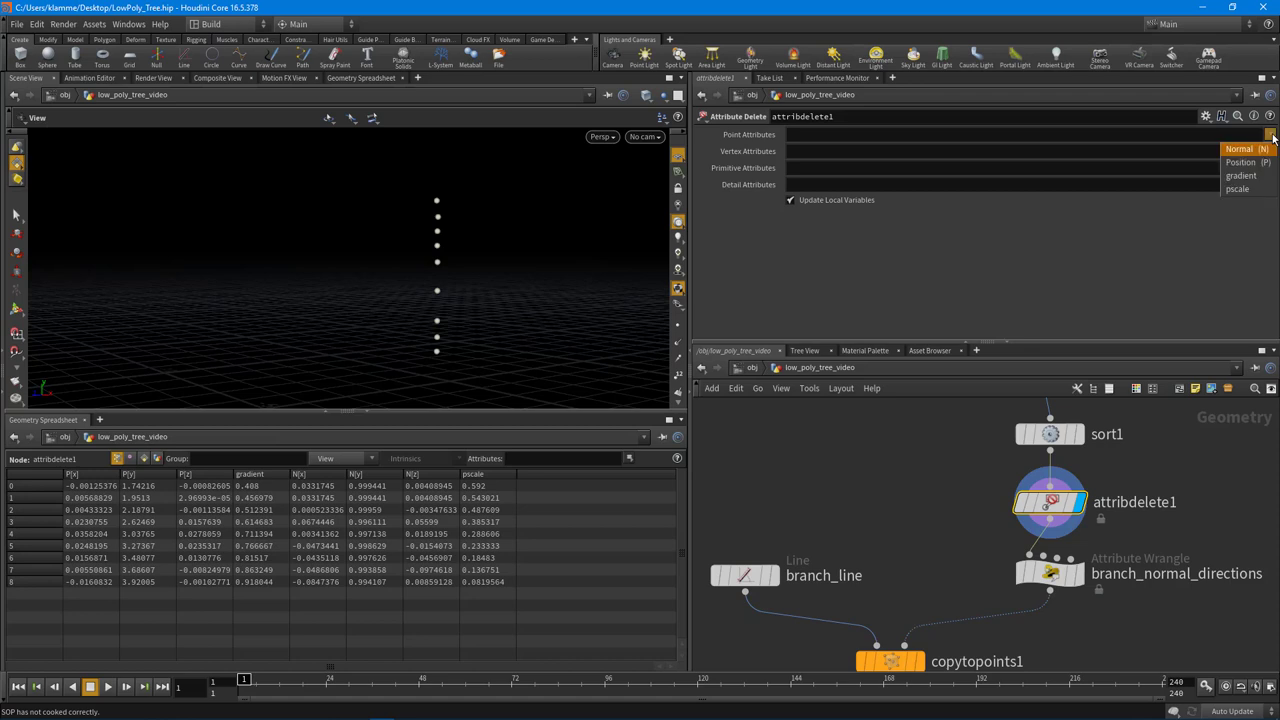
Delete the pscale and gradient point attributes and display copytopoints1's branch lines.
{"action": "left_click", "coordinate": [1240, 189]}
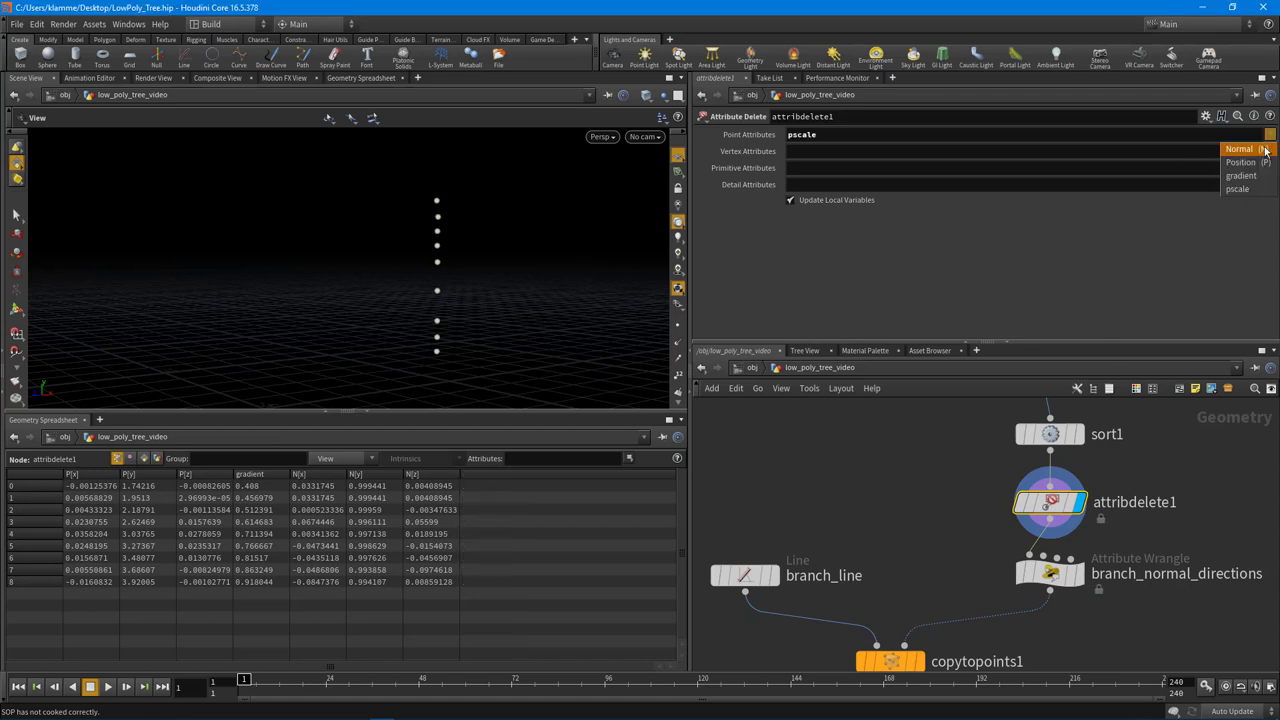
{"action": "left_click", "coordinate": [1241, 177]}
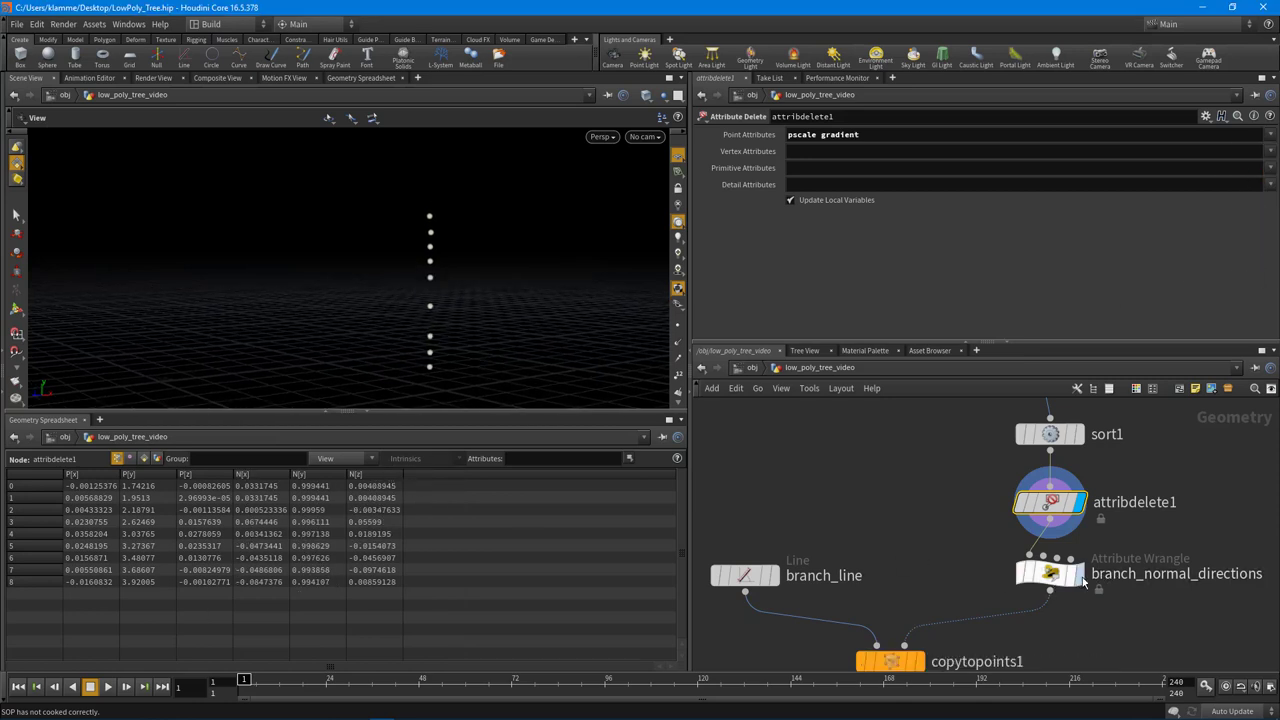
{"action": "middle_click_drag", "start_coordinate": [1084, 583], "coordinate": [1089, 486]}
{"action": "left_click", "coordinate": [925, 564]}
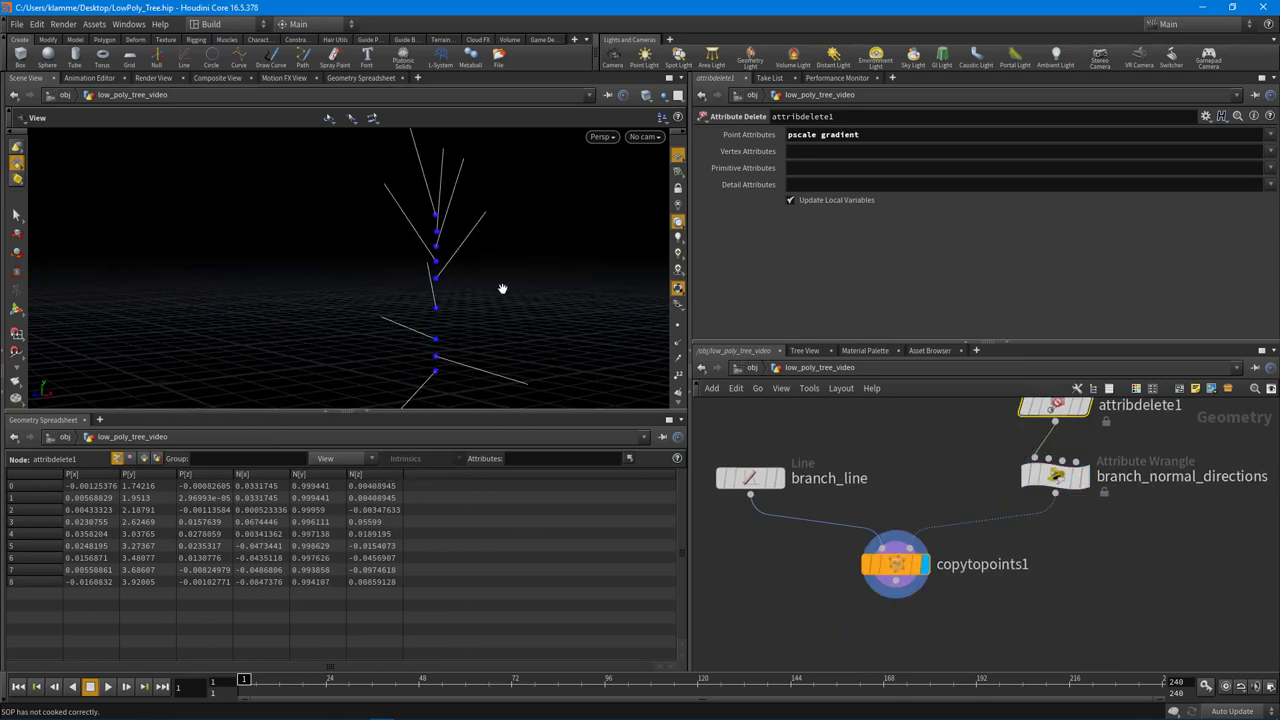
{"action": "left_click_drag", "start_coordinate": [502, 289], "coordinate": [409, 297]}
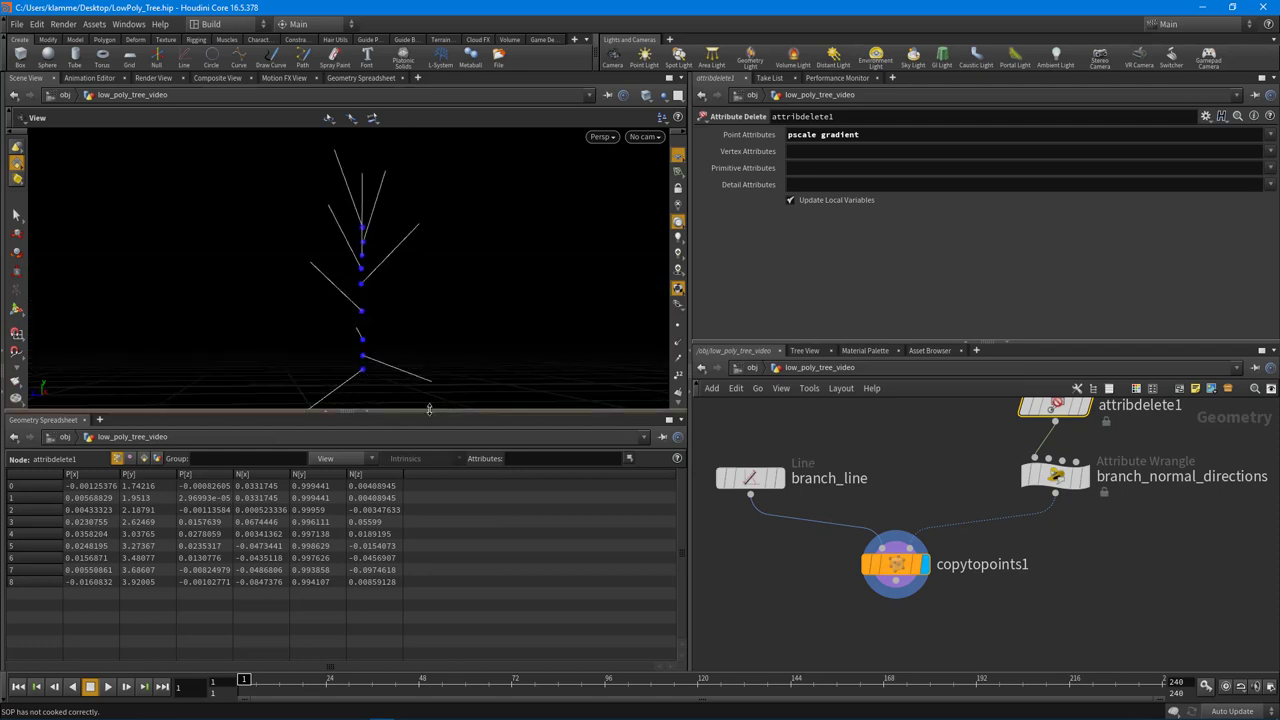
{"action": "left_click_drag", "start_coordinate": [429, 409], "coordinate": [429, 508]}
{"action": "scroll", "coordinate": [912, 590], "scroll_direction": "down", "scroll_amount": 4}
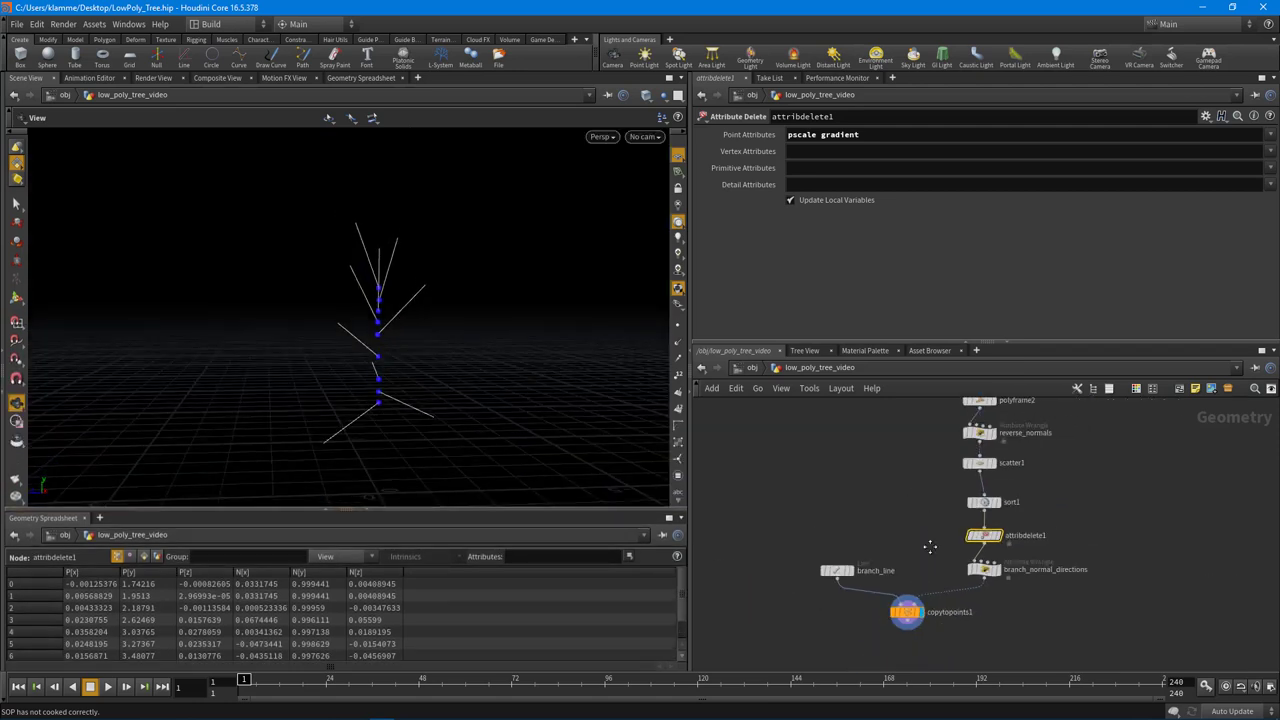
Set resample1's Segments to 47.
{"action": "scroll", "coordinate": [946, 519], "scroll_direction": "up", "scroll_amount": 4}
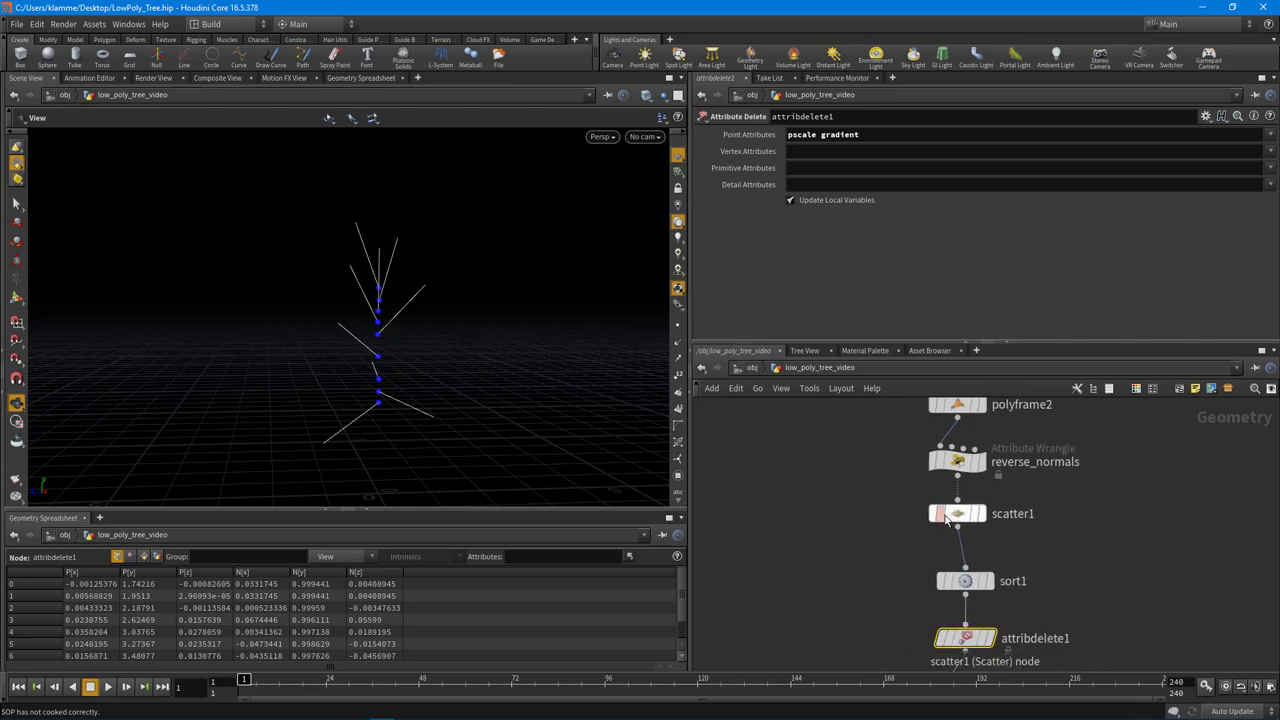
{"action": "middle_click_drag", "start_coordinate": [1128, 517], "coordinate": [1128, 627]}
{"action": "left_click", "coordinate": [970, 467]}
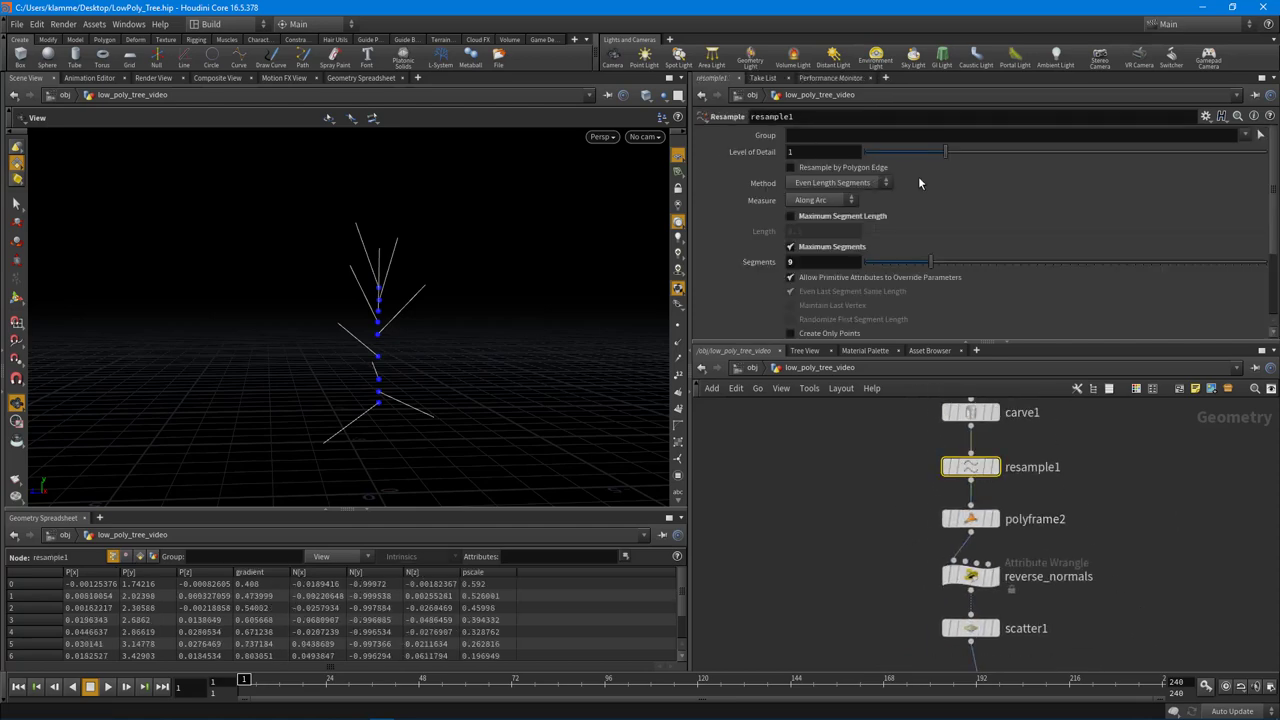
{"action": "left_click_drag", "start_coordinate": [930, 263], "coordinate": [1240, 263]}
{"action": "left_click_drag", "start_coordinate": [600, 380], "coordinate": [533, 303]}
Raise branch_normal_directions' Rotationamount to 82.7.
{"action": "scroll", "coordinate": [1119, 521], "scroll_direction": "down", "scroll_amount": 6}
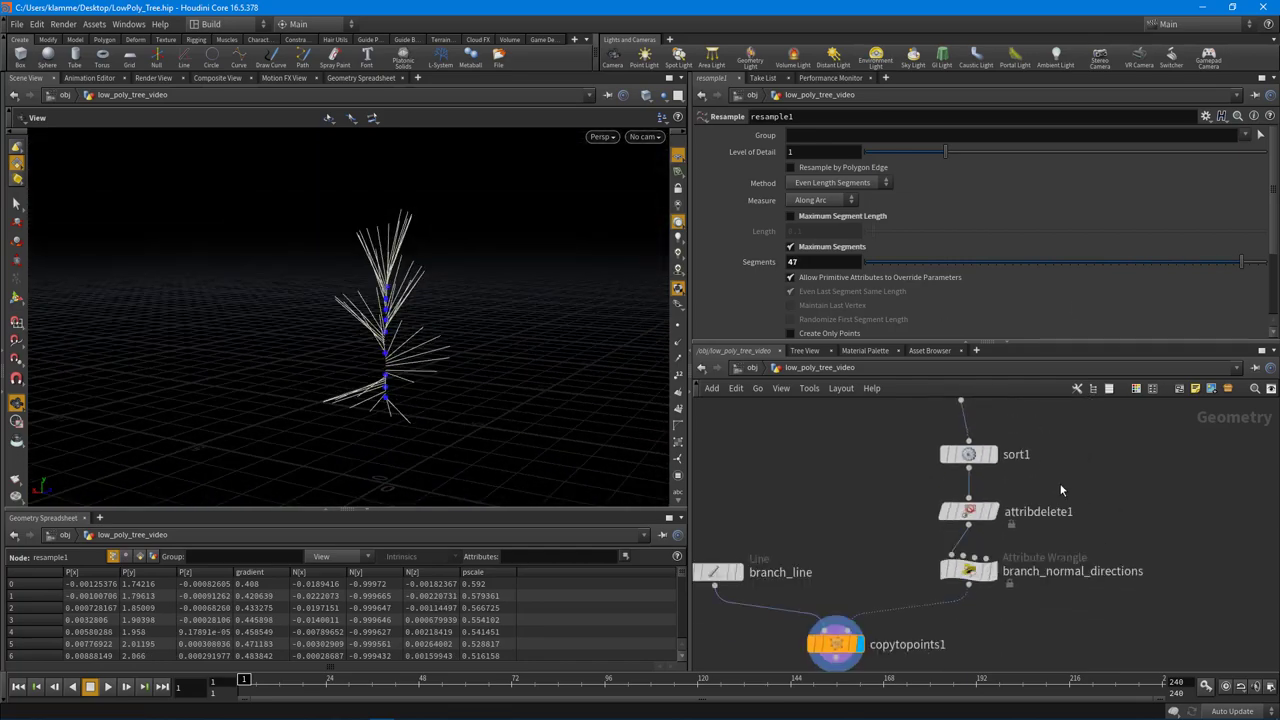
{"action": "left_click", "coordinate": [968, 571]}
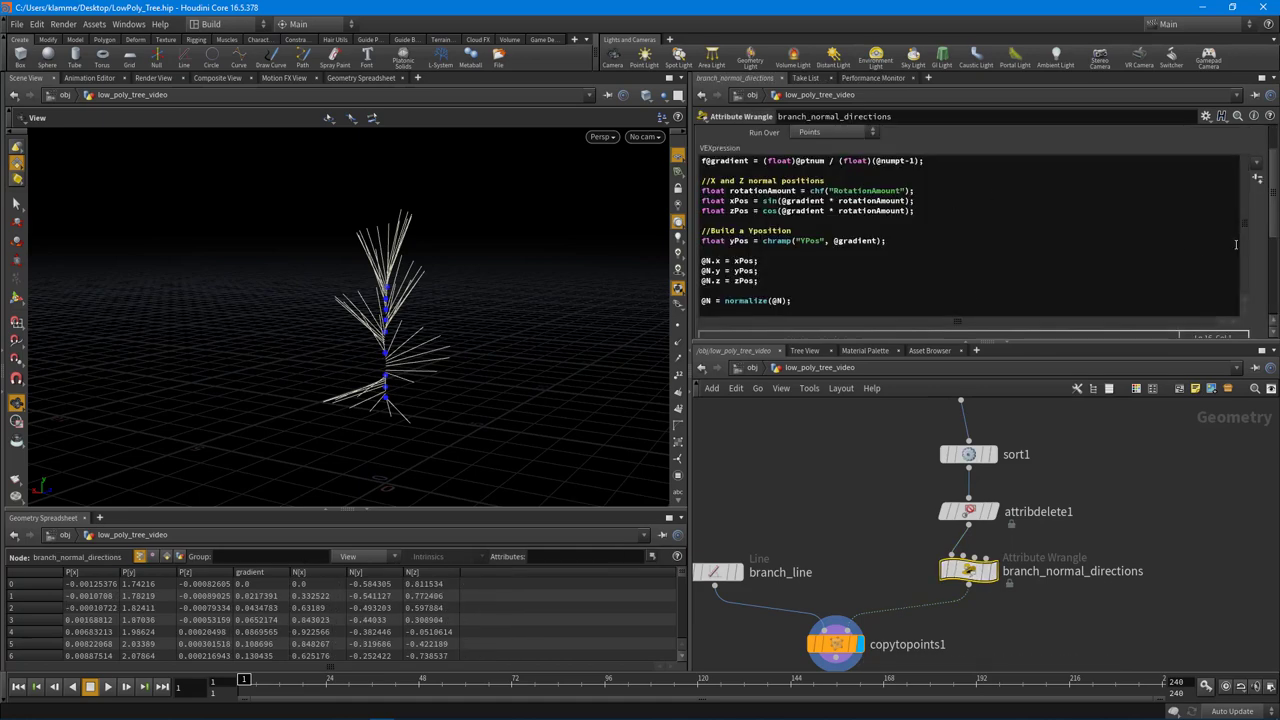
{"action": "scroll", "coordinate": [1258, 260], "scroll_direction": "down", "scroll_amount": 3}
{"action": "middle_click_drag", "start_coordinate": [813, 257], "coordinate": [818, 260]}
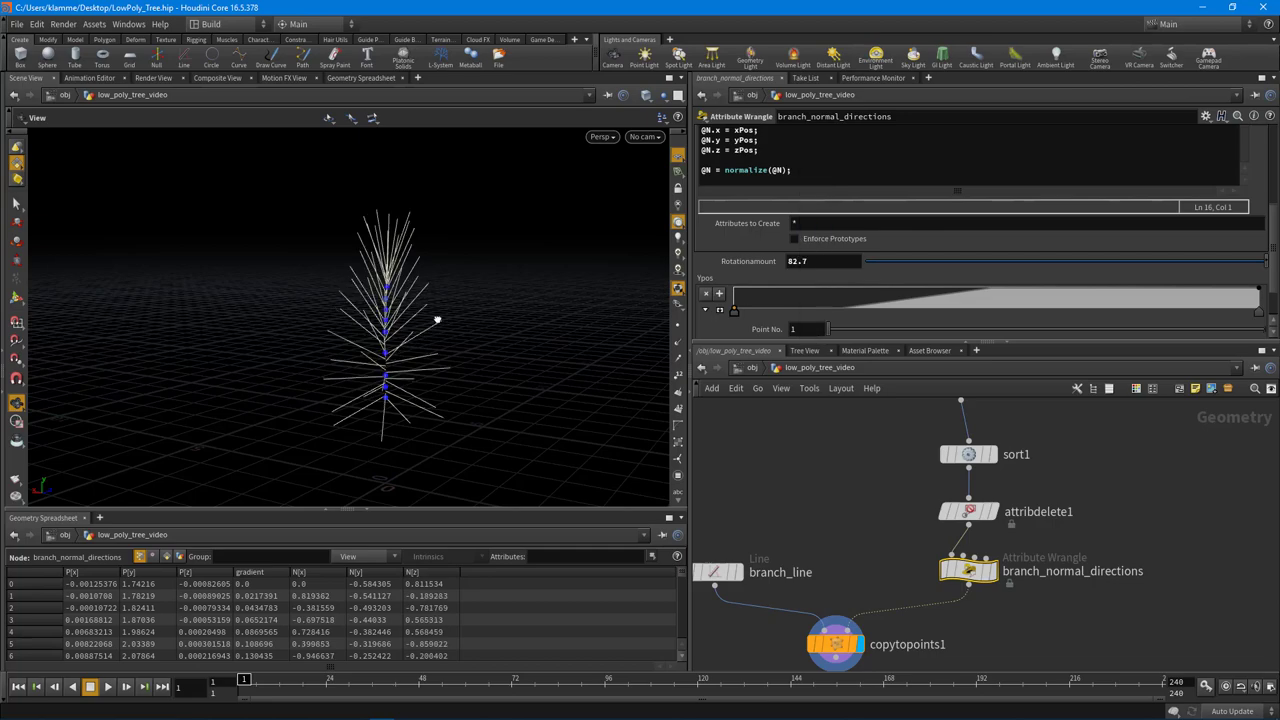
{"action": "left_click_drag", "start_coordinate": [437, 320], "coordinate": [525, 414], "text": "alt"}
{"action": "scroll", "coordinate": [1051, 444], "scroll_direction": "down", "scroll_amount": 5}
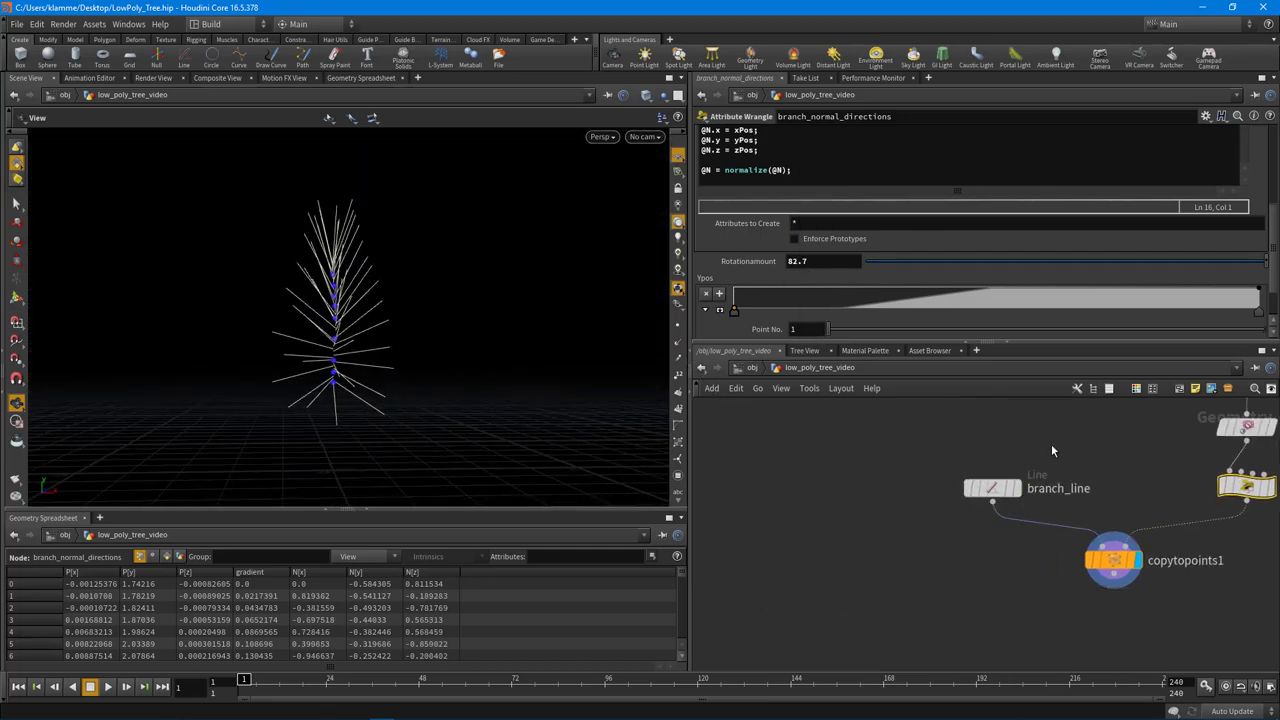
{"action": "key", "text": "Tab"}
Add a Merge node and wire normal1 and copytopoints1 into it.
{"action": "type", "text": "merge"}
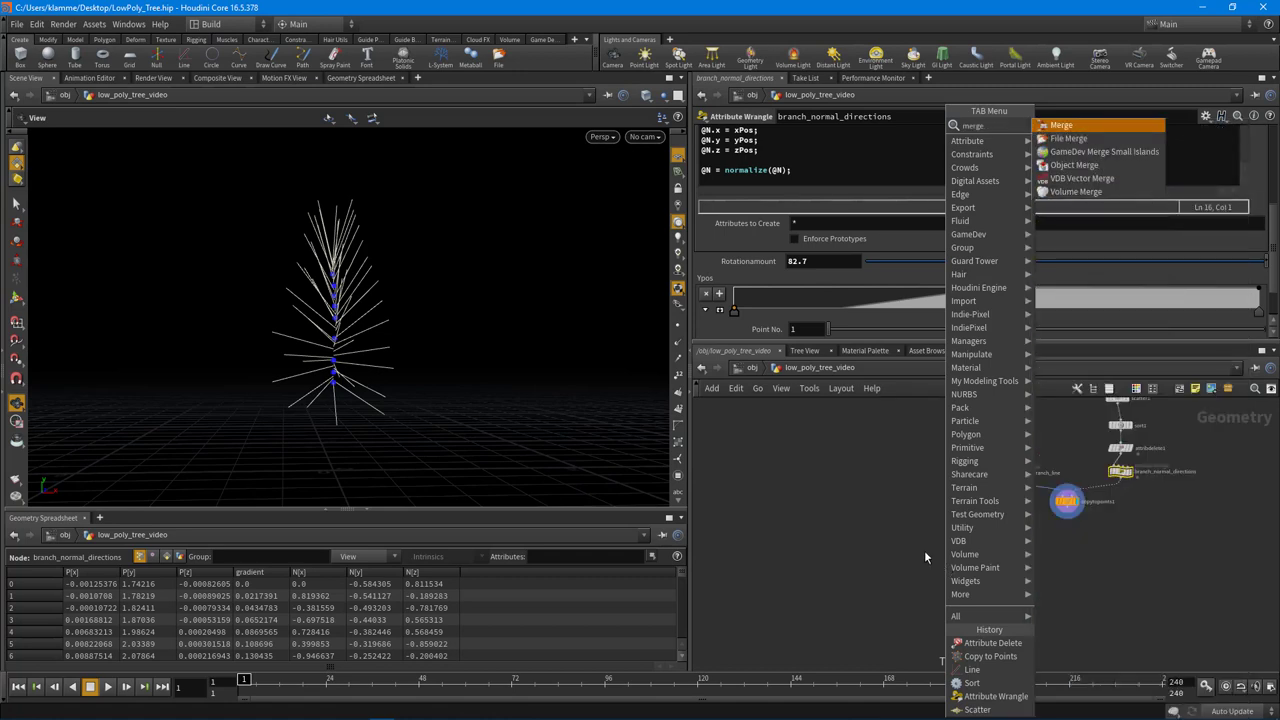
{"action": "key", "text": "Return"}
{"action": "left_click", "coordinate": [940, 575]}
{"action": "scroll", "coordinate": [877, 550], "scroll_direction": "up", "scroll_amount": 3}
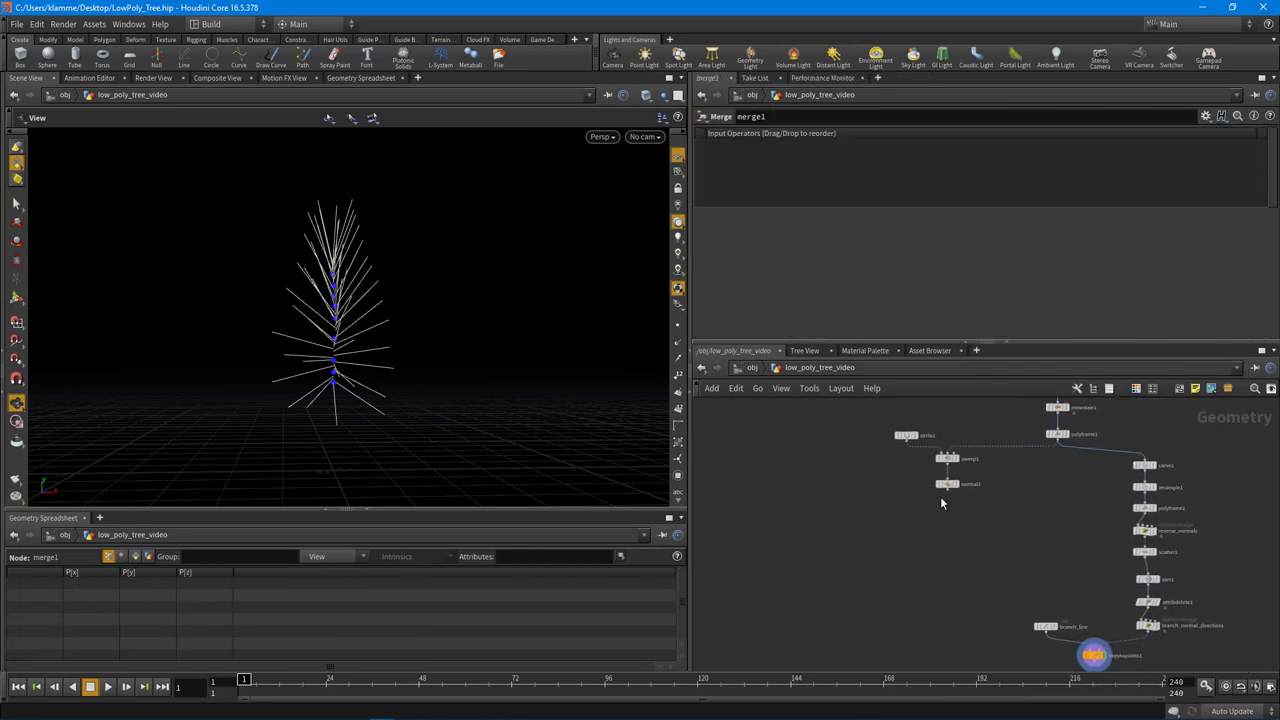
{"action": "left_click", "coordinate": [915, 550]}
{"action": "scroll", "coordinate": [1050, 505], "scroll_direction": "up", "scroll_amount": 4}
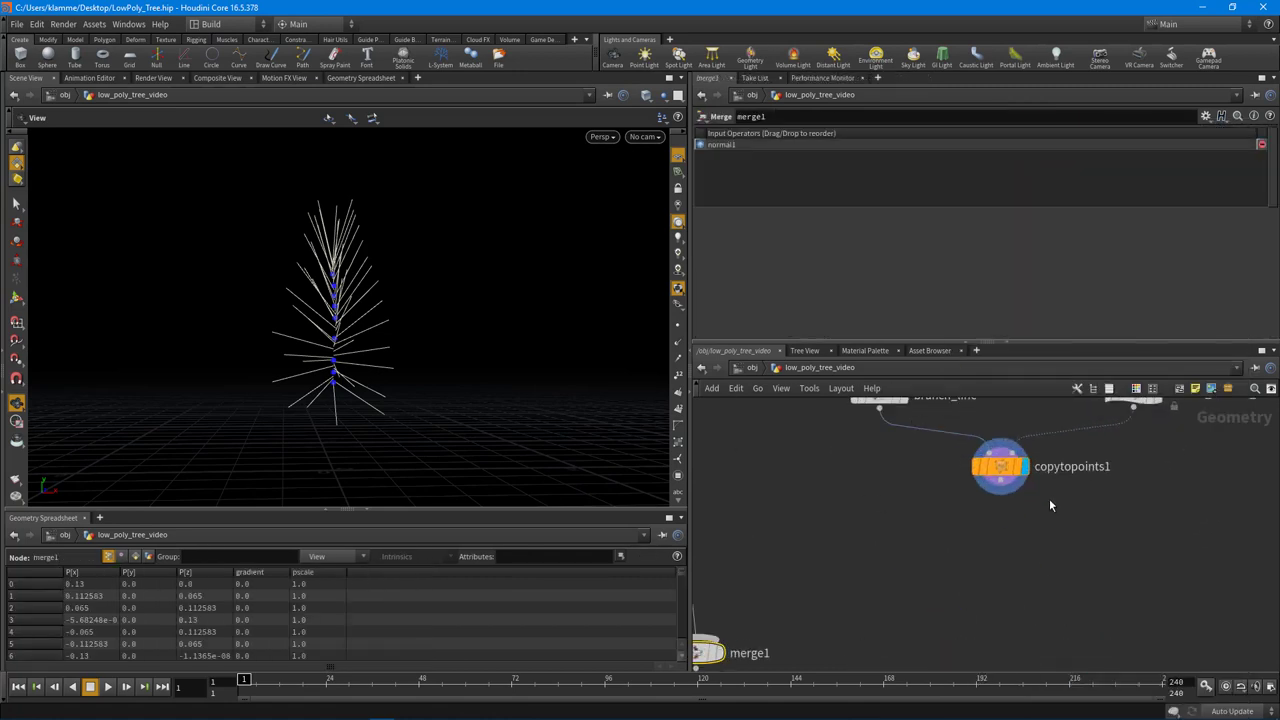
{"action": "left_click", "coordinate": [1000, 489]}
{"action": "left_click", "coordinate": [880, 553]}
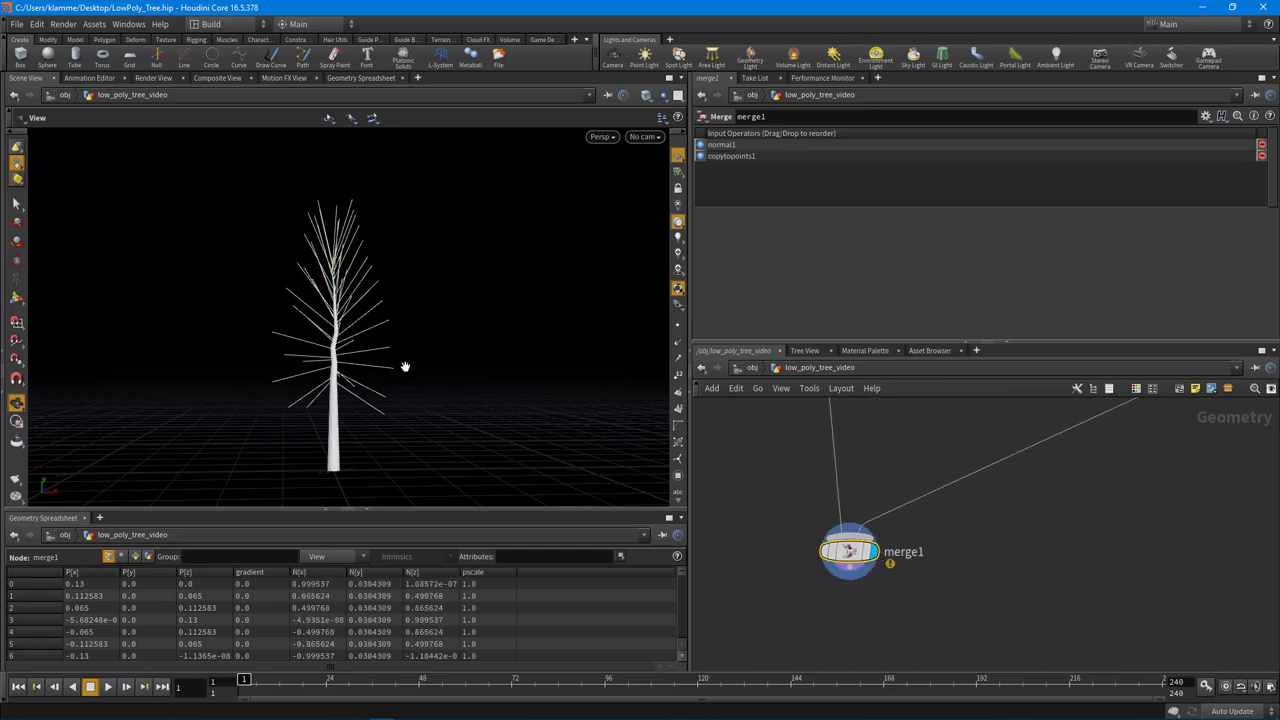
Reposition merge1 and orbit the viewport to inspect the finished tree from several sides.
{"action": "mouse_move", "coordinate": [405, 367]}
{"action": "left_mouse_down"}
{"action": "mouse_move", "coordinate": [260, 374]}
{"action": "mouse_move", "coordinate": [349, 391]}
{"action": "mouse_move", "coordinate": [426, 360]}
{"action": "mouse_move", "coordinate": [414, 354]}
{"action": "mouse_move", "coordinate": [389, 371]}
{"action": "mouse_move", "coordinate": [411, 382]}
{"action": "left_mouse_up"}
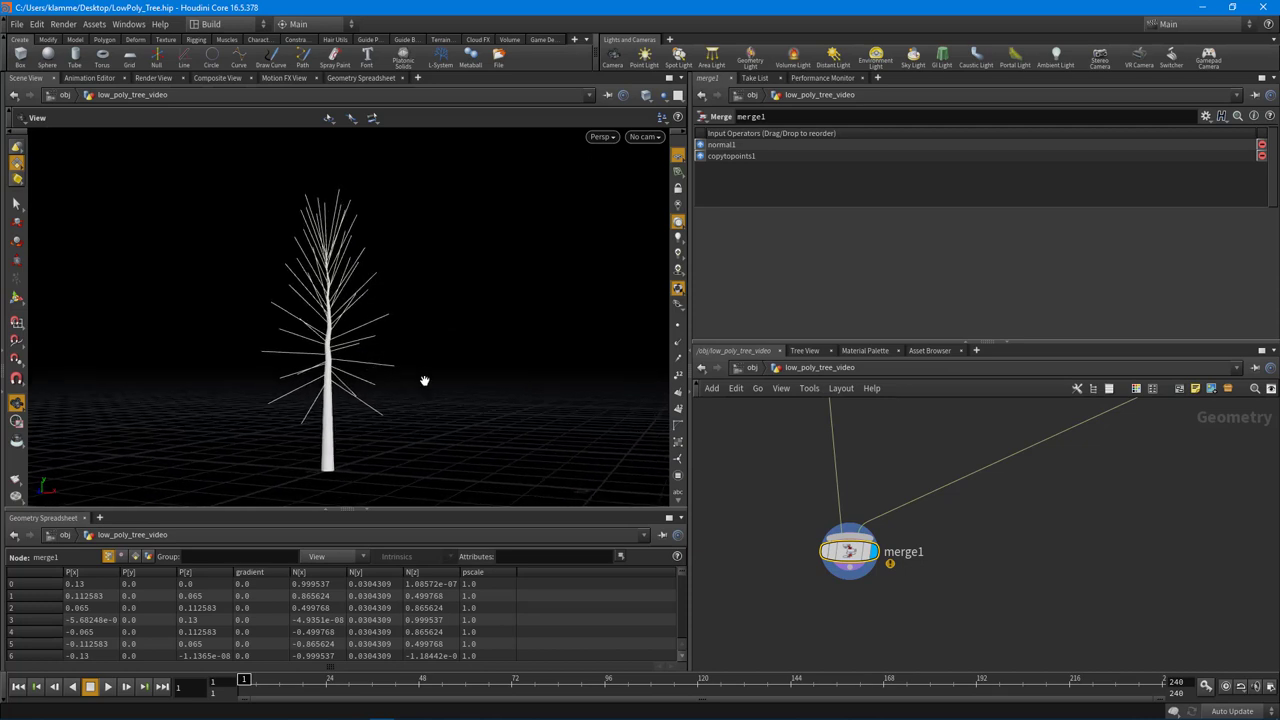
{"action": "left_click_drag", "start_coordinate": [579, 488], "coordinate": [330, 400]}
{"action": "scroll", "coordinate": [920, 550], "scroll_direction": "down", "scroll_amount": 5}
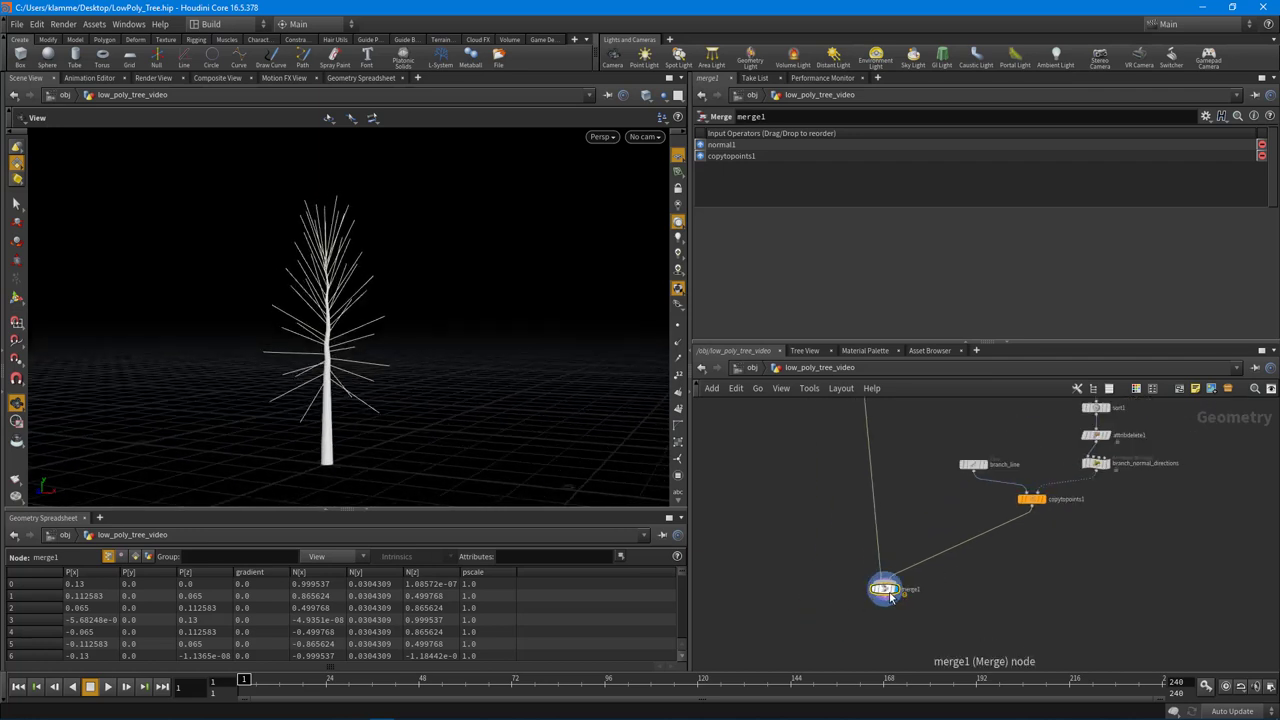
{"action": "left_click_drag", "start_coordinate": [890, 597], "coordinate": [868, 585]}
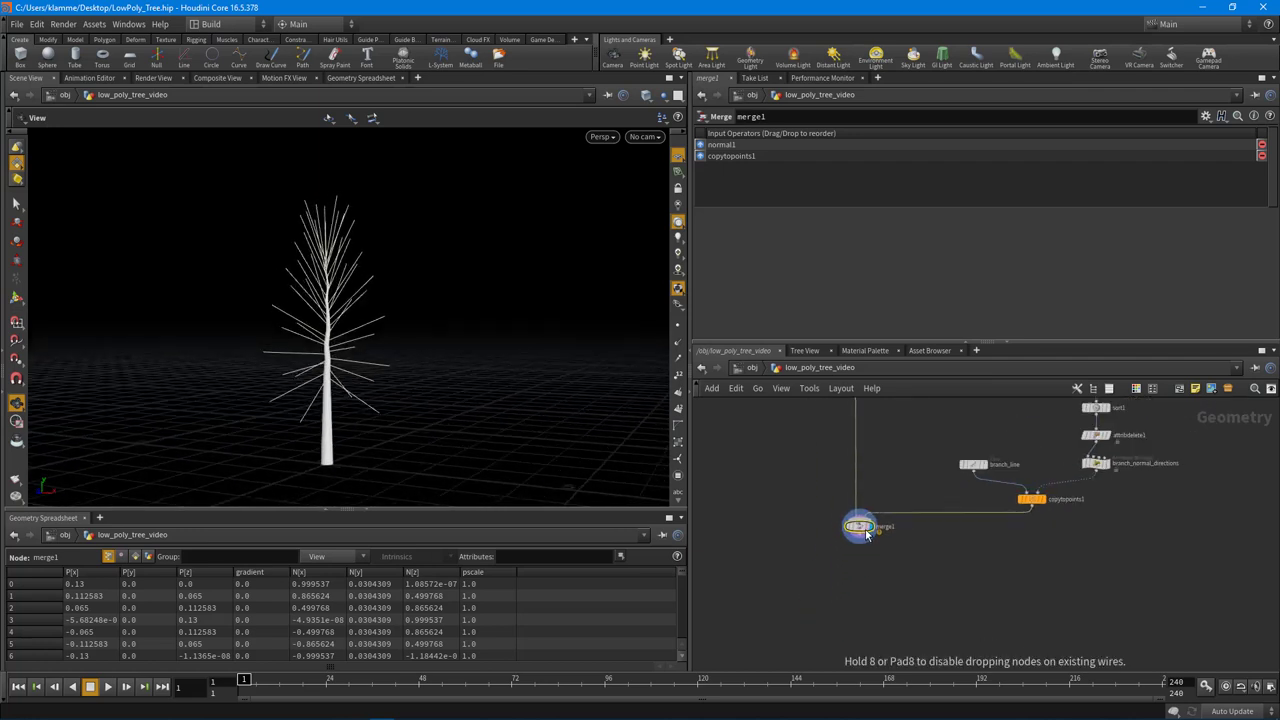
{"action": "left_click_drag", "start_coordinate": [248, 345], "coordinate": [394, 356]}
{"action": "left_click_drag", "start_coordinate": [379, 409], "coordinate": [372, 322]}
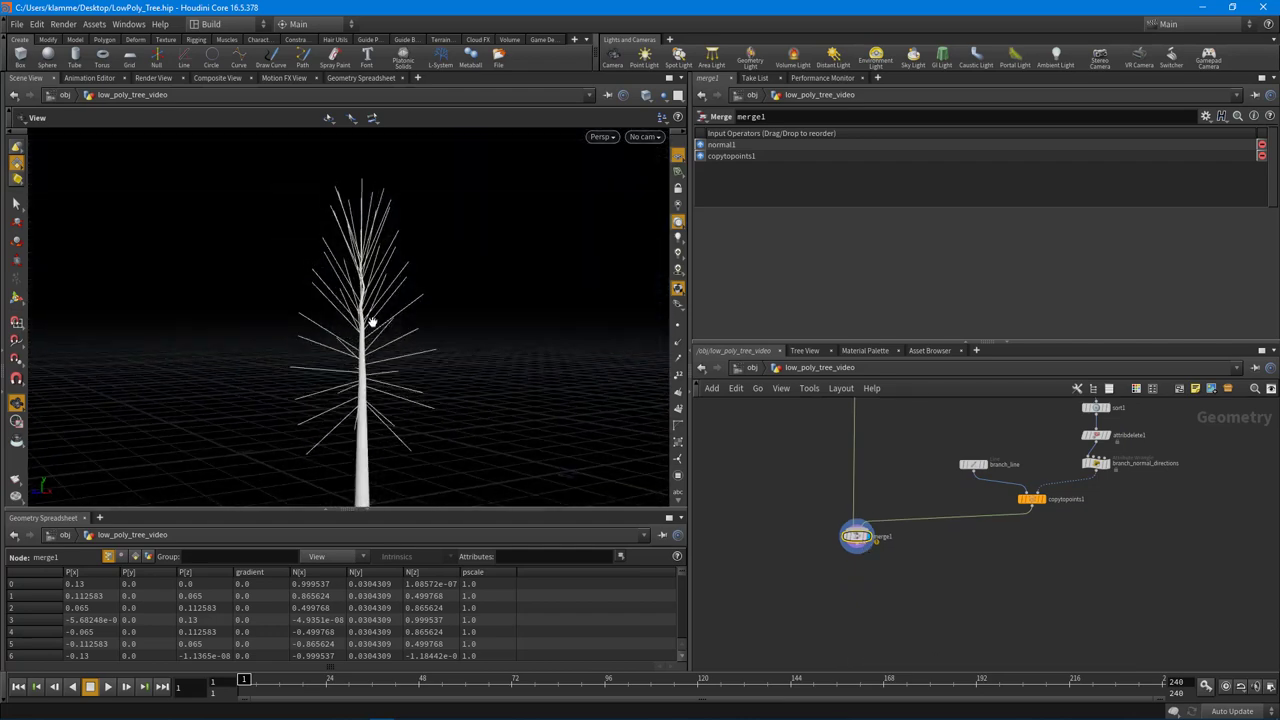
{"action": "left_click_drag", "start_coordinate": [477, 345], "coordinate": [422, 349]}
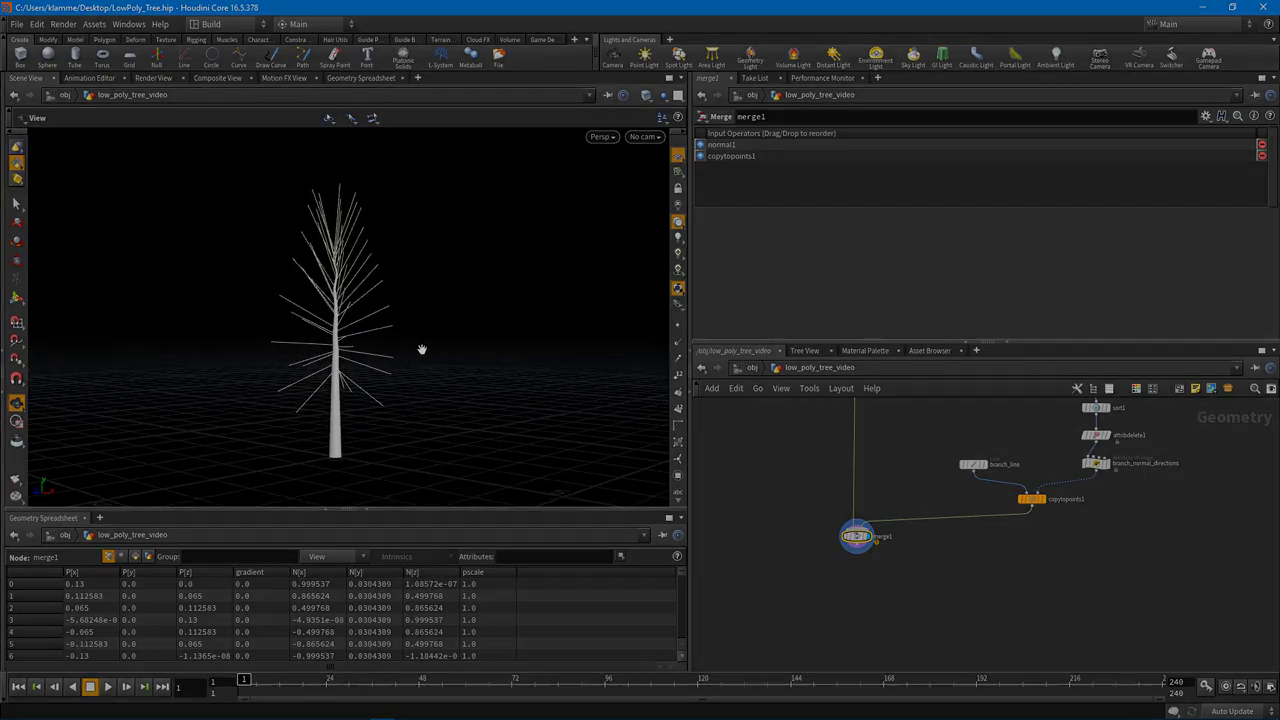